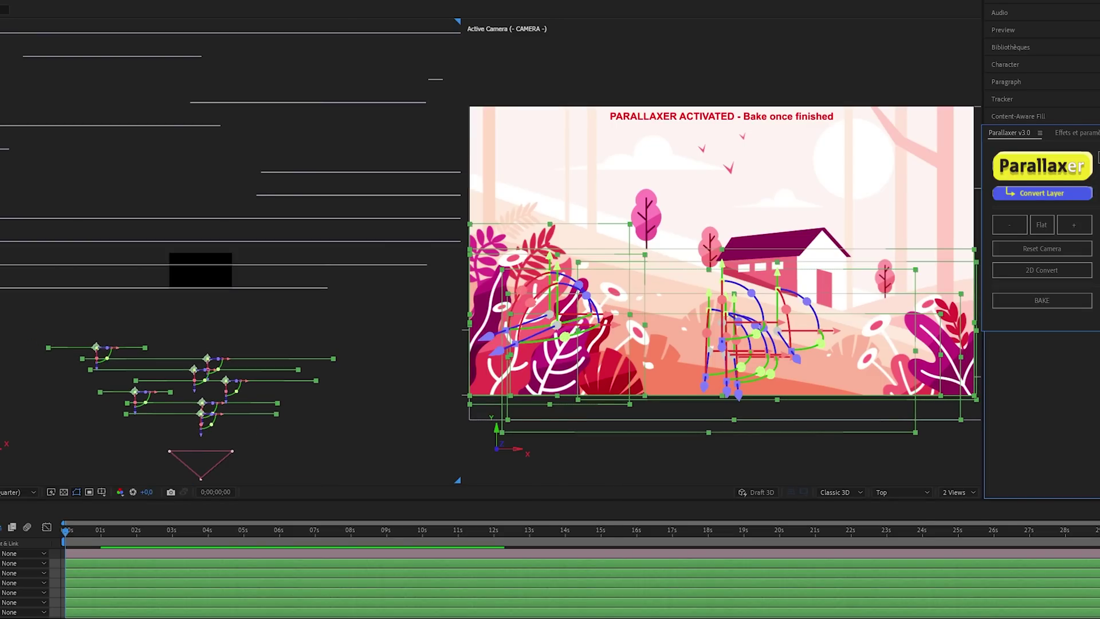
Move the selected layers in depth in the Top view and increase the spacing between them with Parallaxer
drag(214, 367, 210, 401)
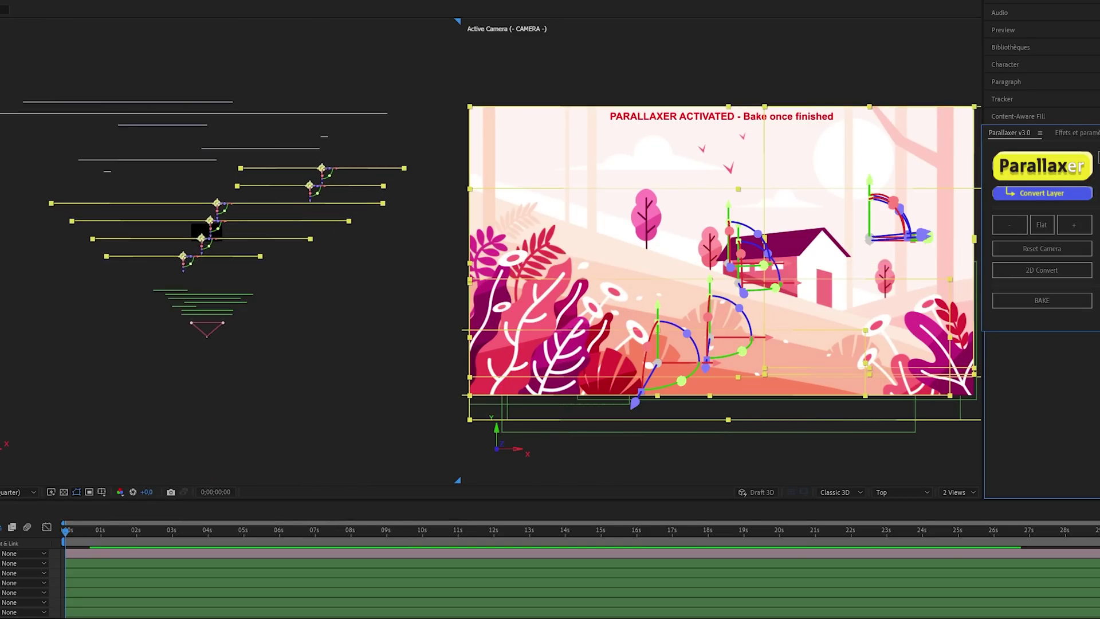
drag(201, 233, 203, 199)
click(1072, 224)
click(1073, 224)
click(1072, 225)
drag(126, 207, 106, 156)
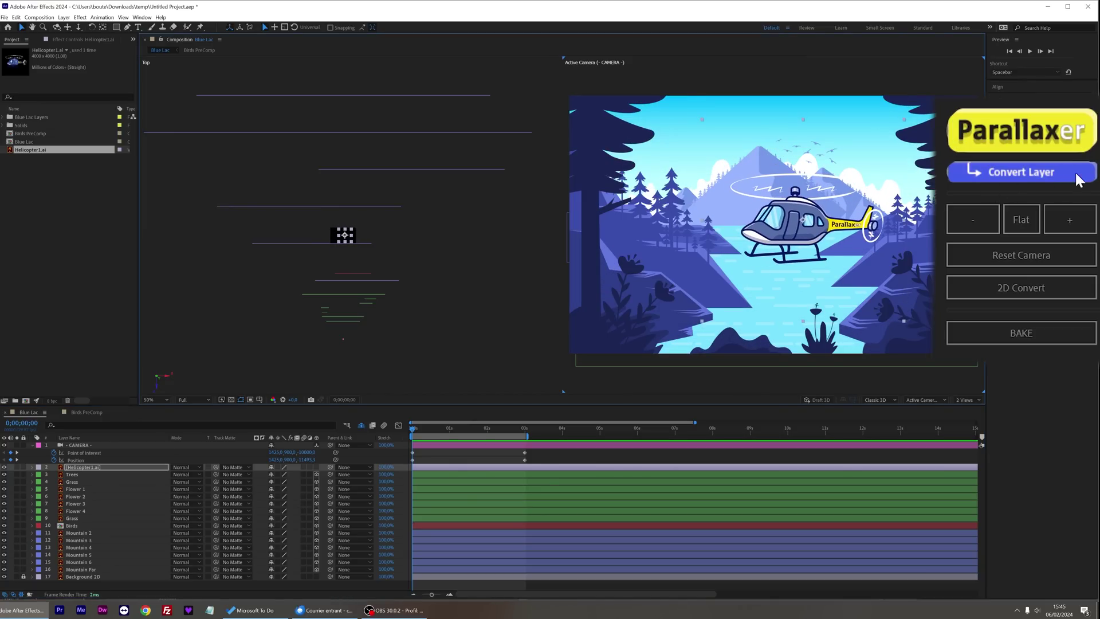
Convert the Helicopter.ai layer of the Blue Lac composition into a Parallaxer layer
click(1031, 170)
click(427, 336)
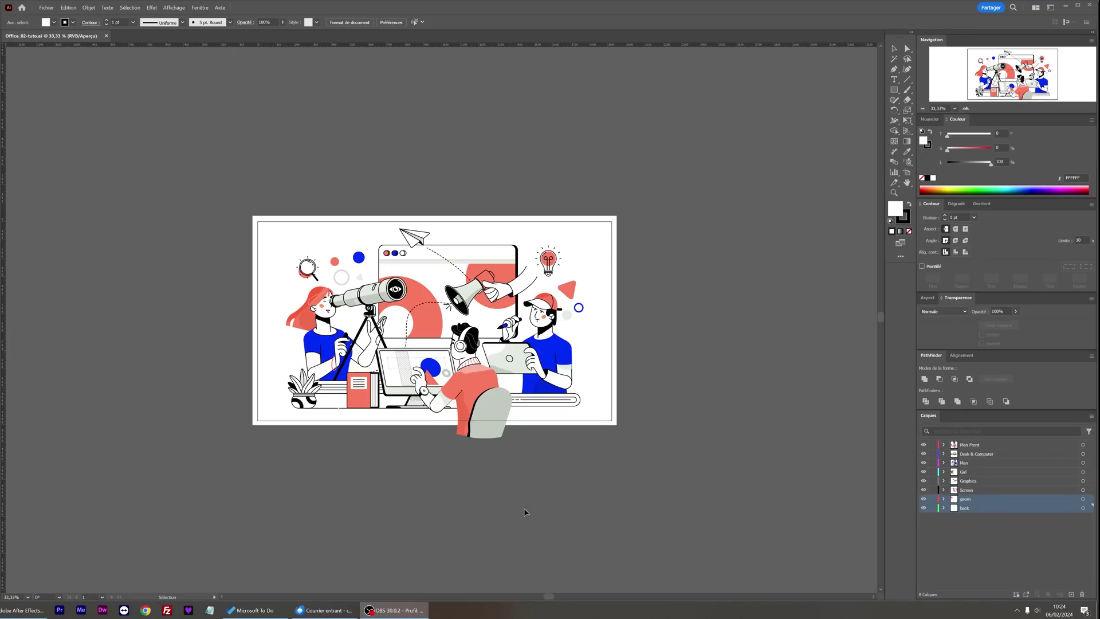
Examine how the Office_02-tuto.ai artwork is split into layers in Illustrator, from Man Front down to geom and back
drag(370, 346, 443, 357)
scroll(448, 354, up, 1)
mouse_move(924, 445)
mouse_down()
mouse_move(924, 505)
mouse_move(924, 445)
mouse_up()
click(978, 446)
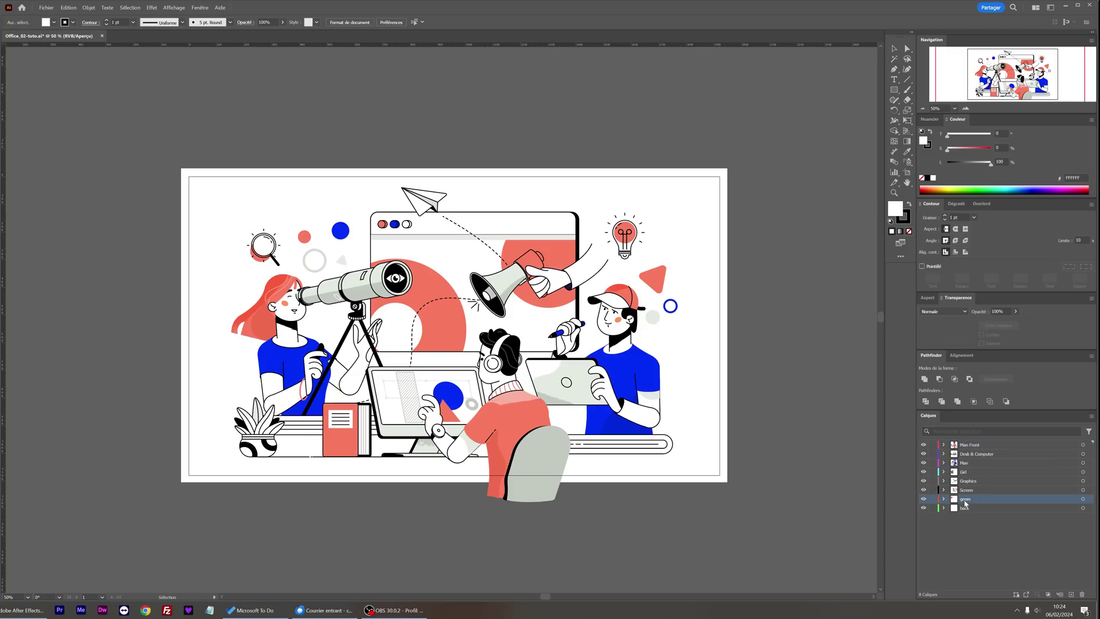
click(926, 508)
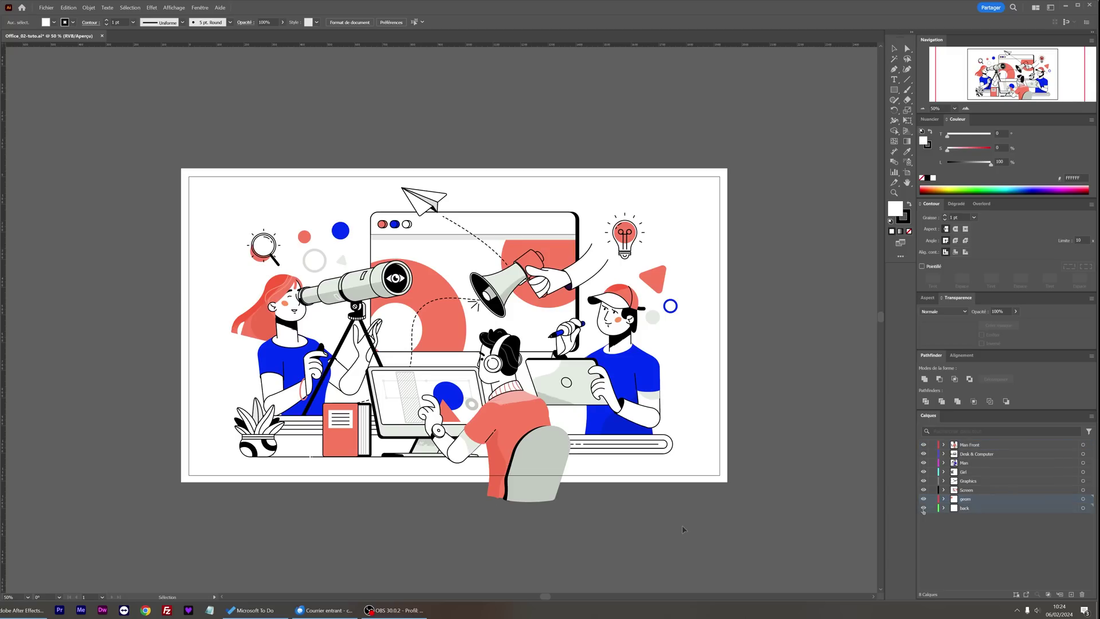
Switch to After Effects, open the Parallaxer v3.0 script panel and dock it below Effects & Presets
click(24, 613)
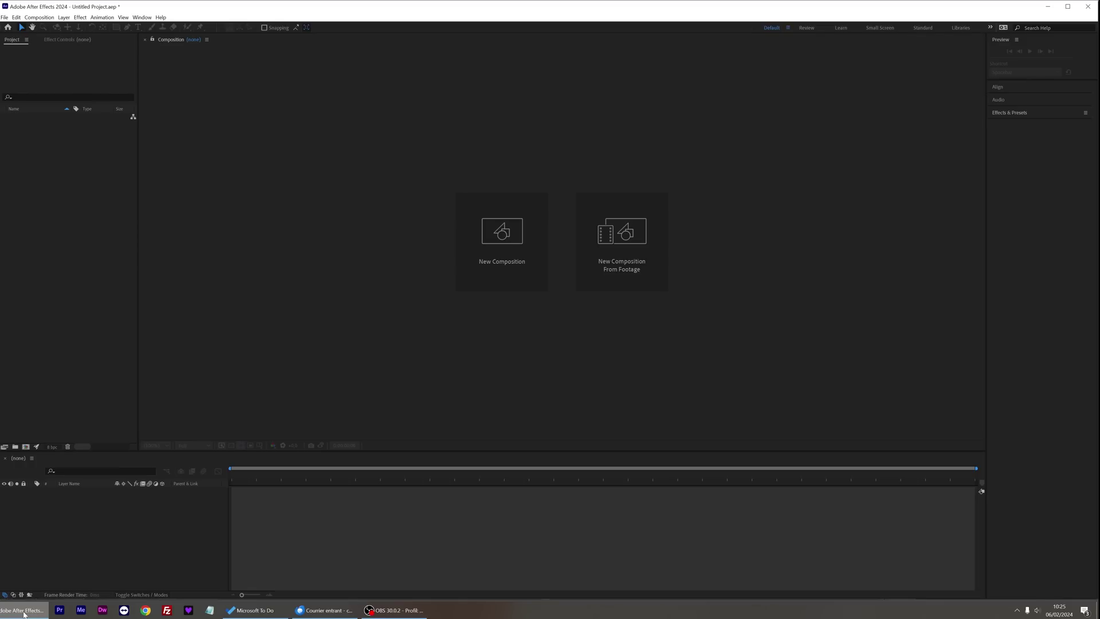
click(143, 18)
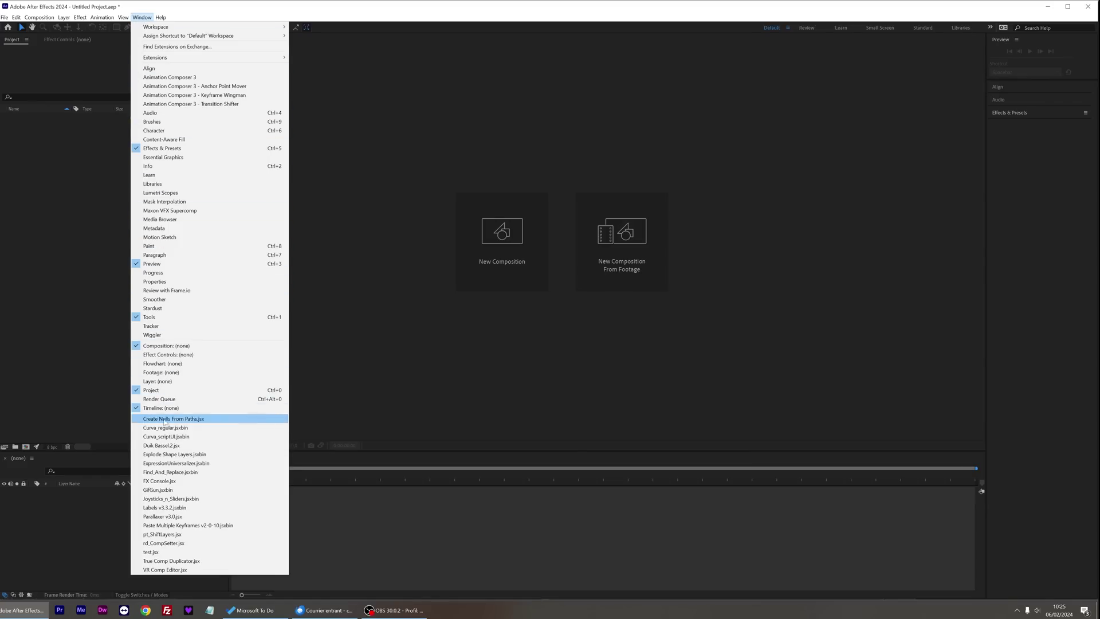
click(166, 517)
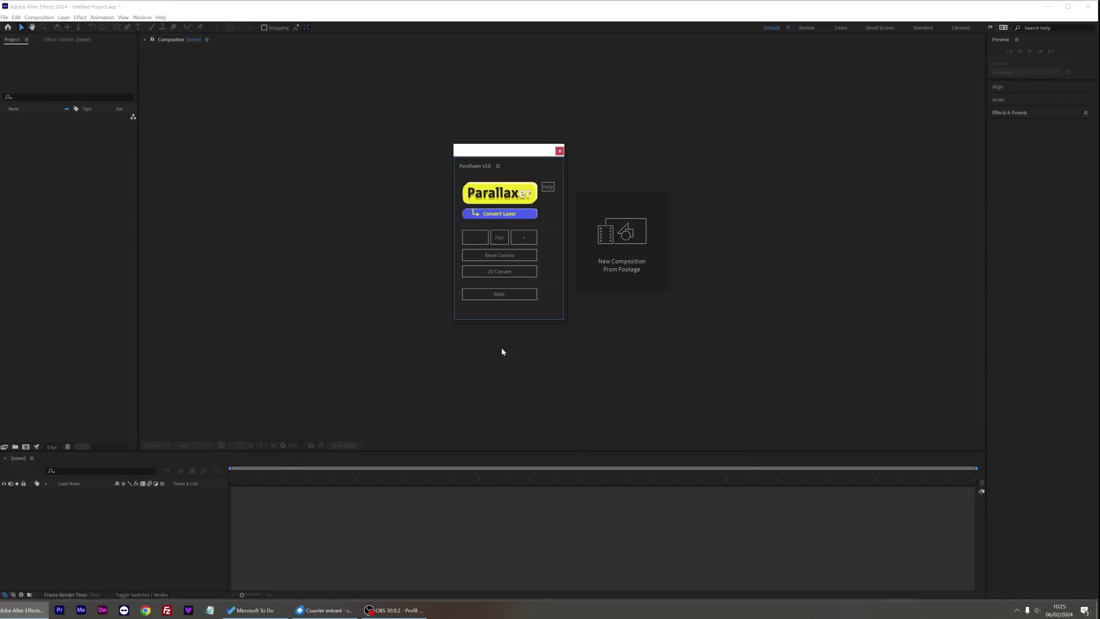
drag(473, 168, 1020, 285)
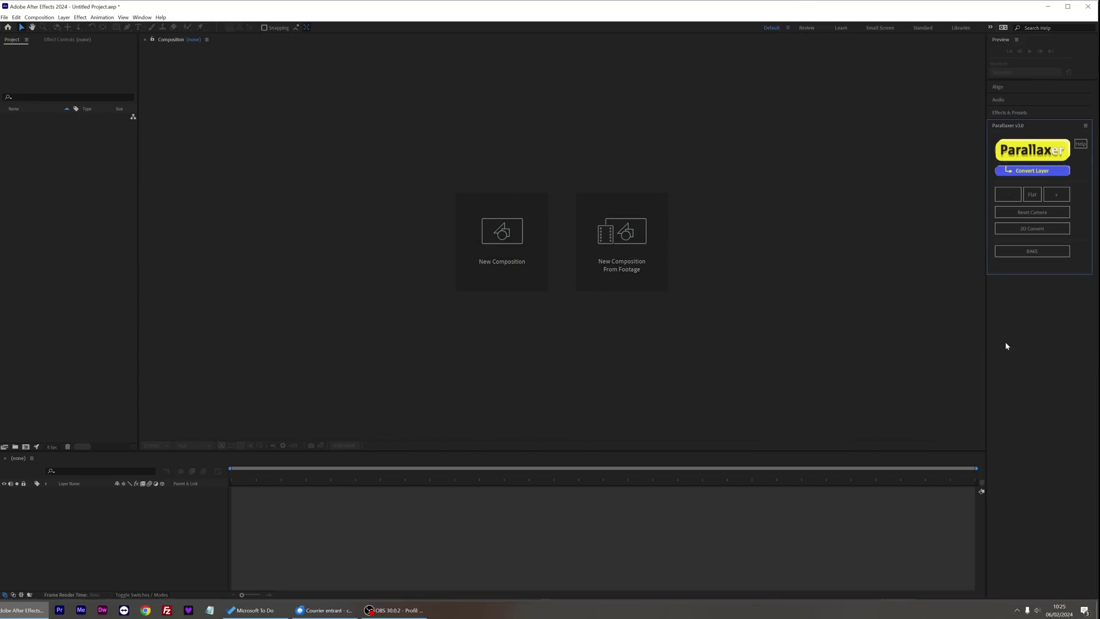
Import Office_02-tuto.ai as Composition - Retain Layer Sizes and open the resulting composition
double_click(75, 203)
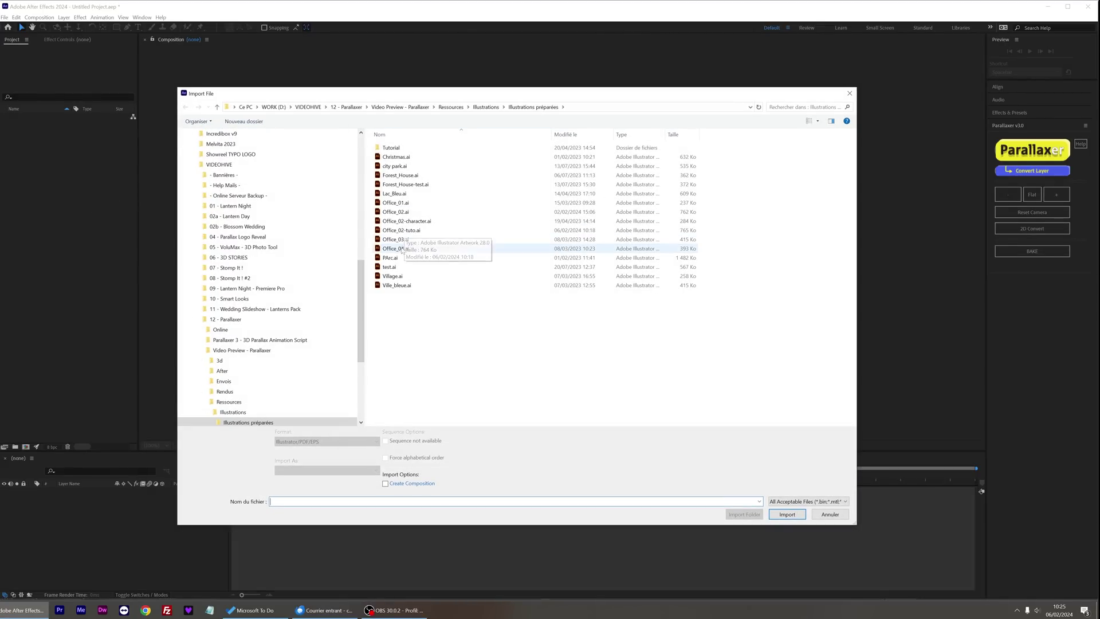
click(410, 232)
click(297, 474)
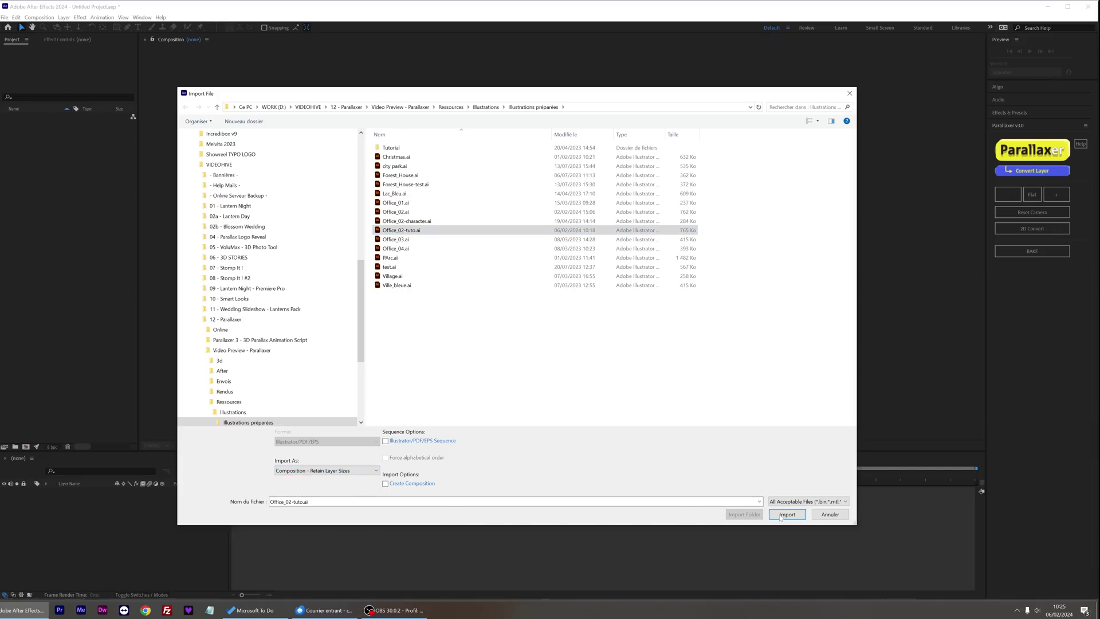
click(796, 515)
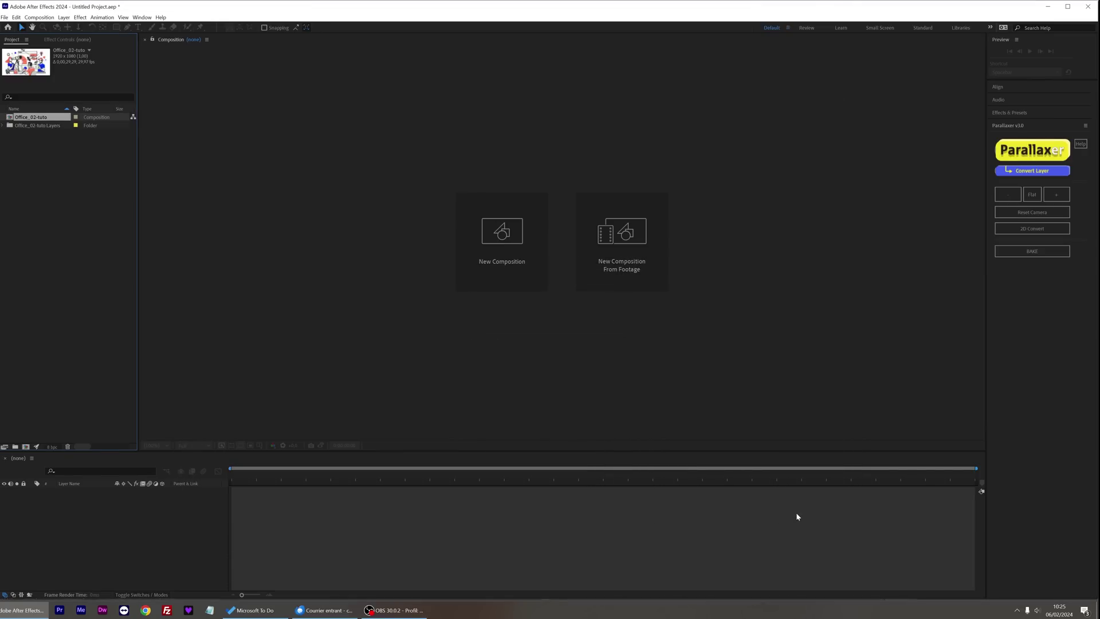
double_click(21, 117)
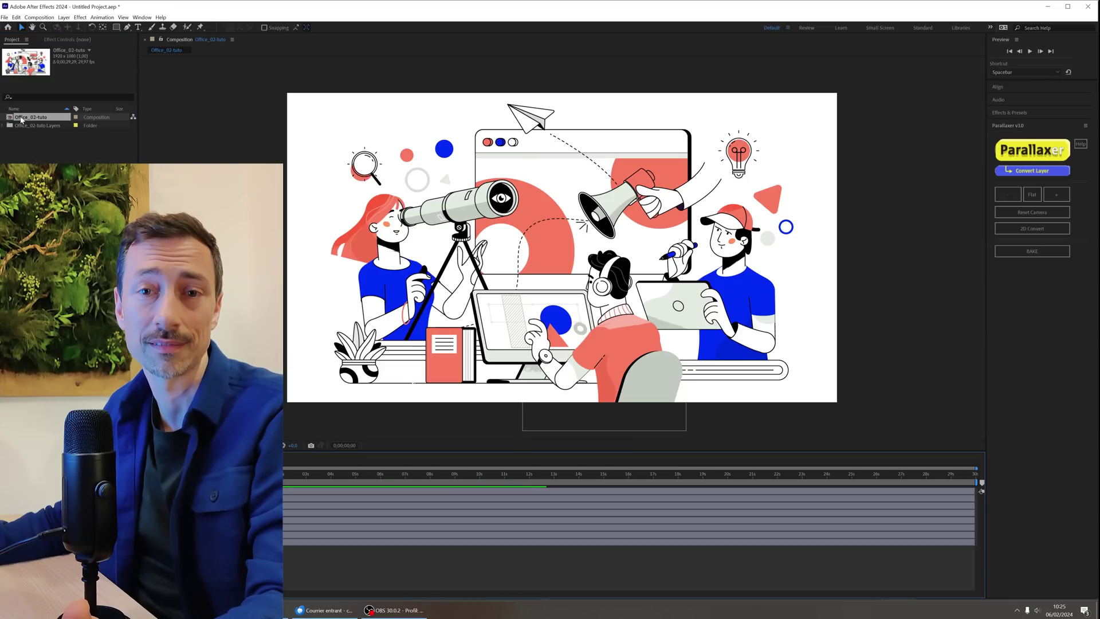
Convert the whole composition with Parallaxer, including a camera, and set the viewer to 2 Views
click(1031, 150)
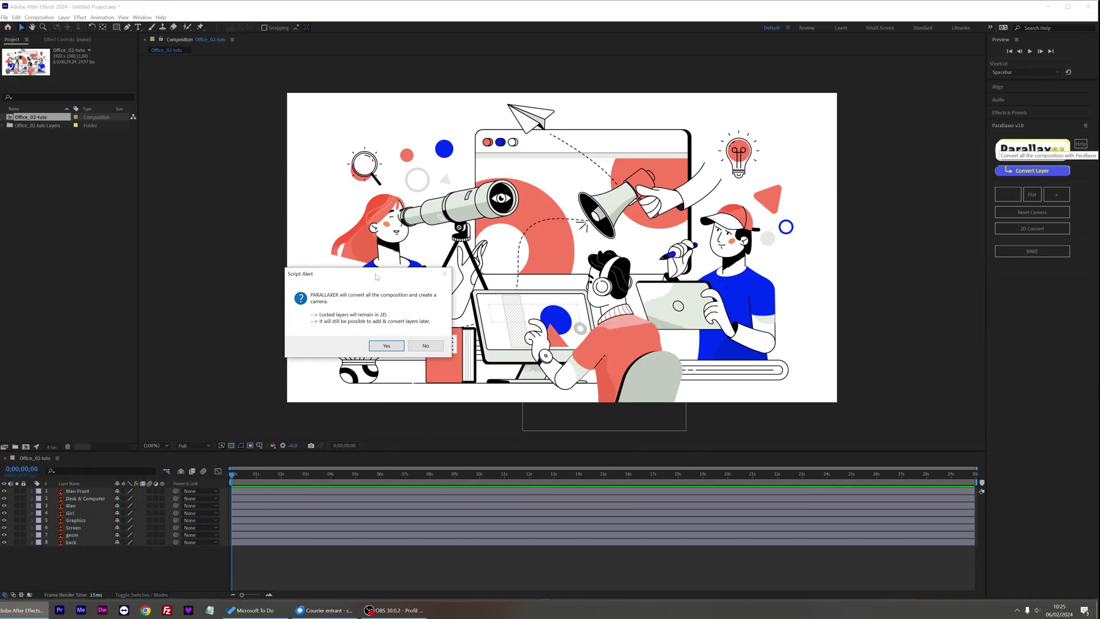
drag(377, 277, 571, 213)
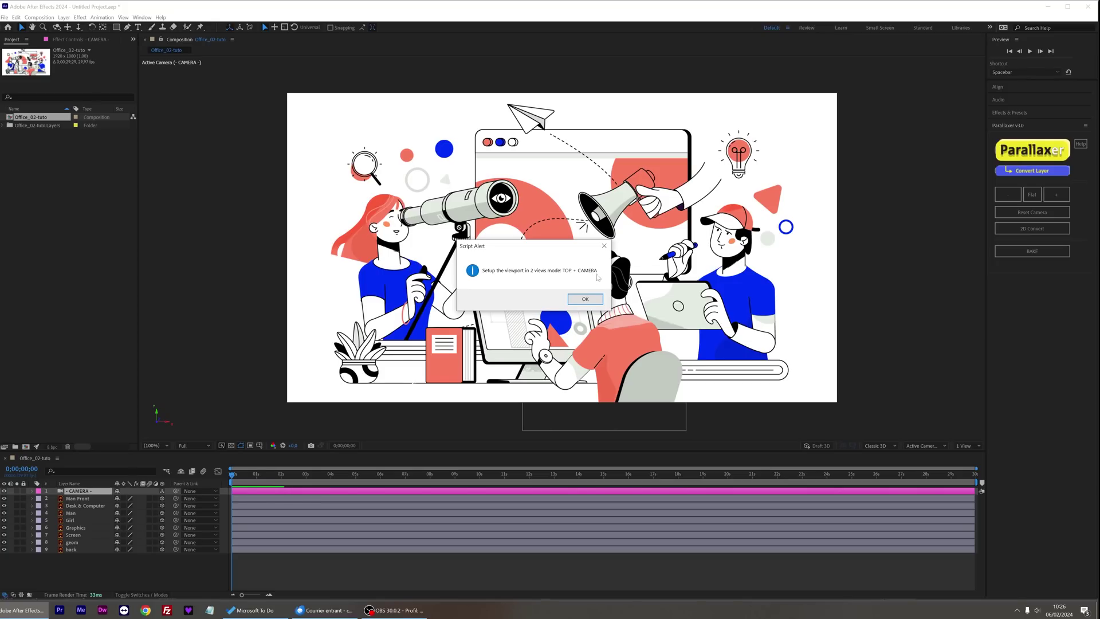
click(585, 297)
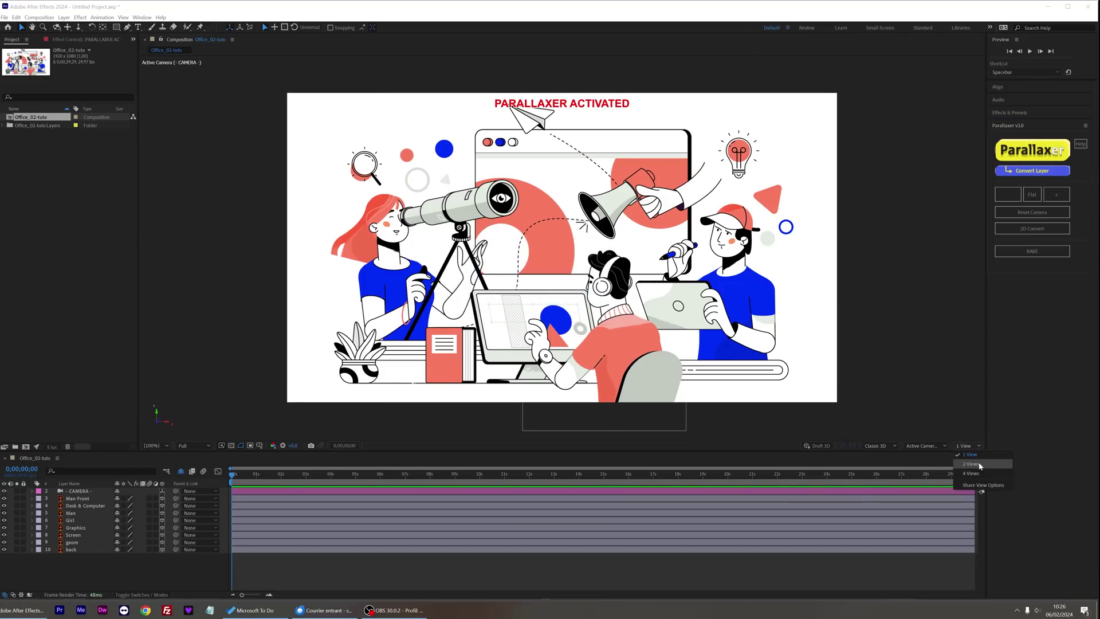
click(980, 465)
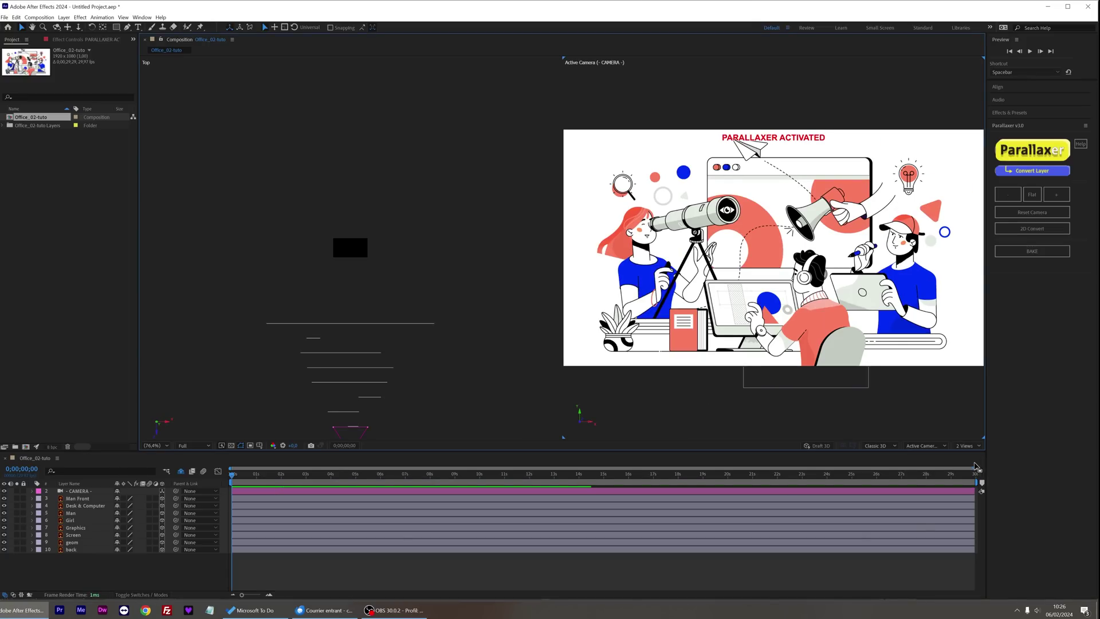
Try moving the back, Man Front, Desk & Computer and Man layers in depth in the Top view
click(387, 270)
scroll(393, 244, up, 3)
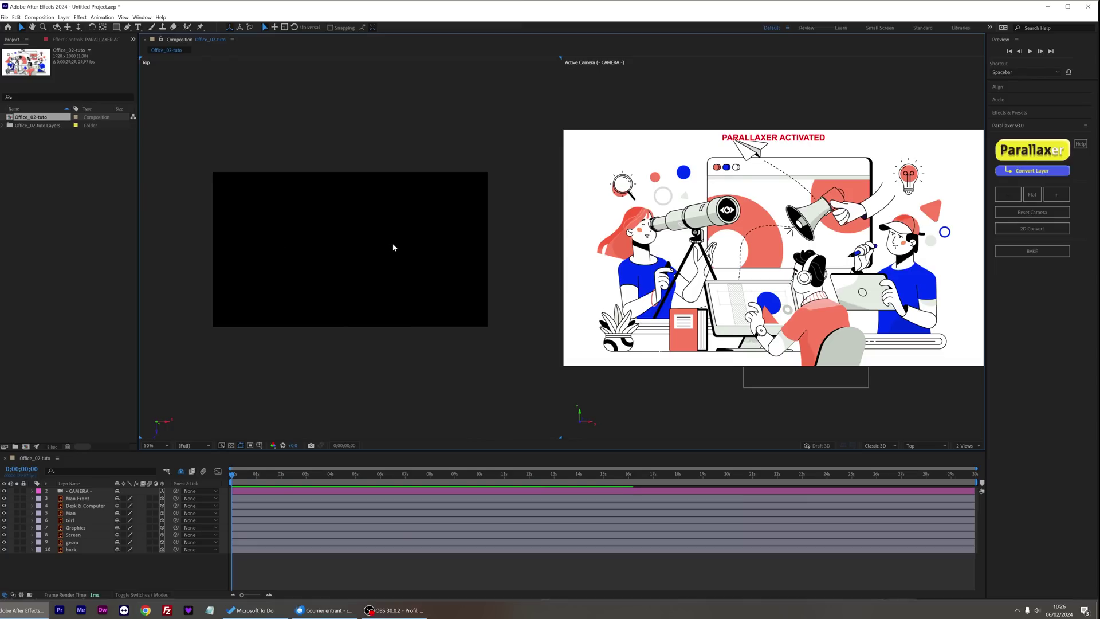
scroll(400, 248, down, 1)
scroll(400, 248, down, 6)
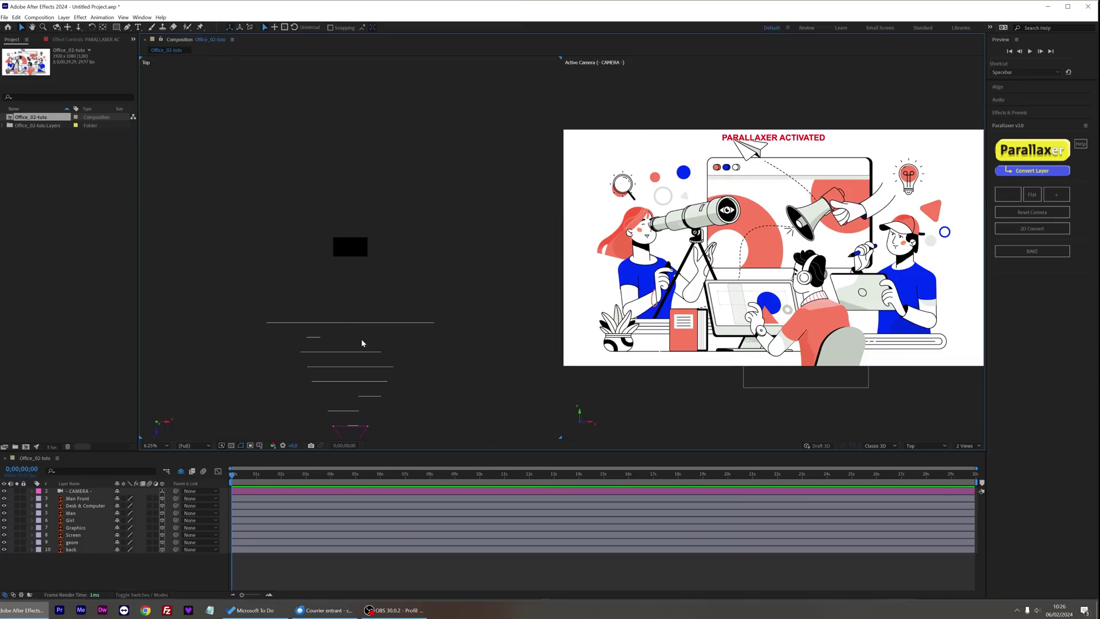
scroll(362, 341, up, 2)
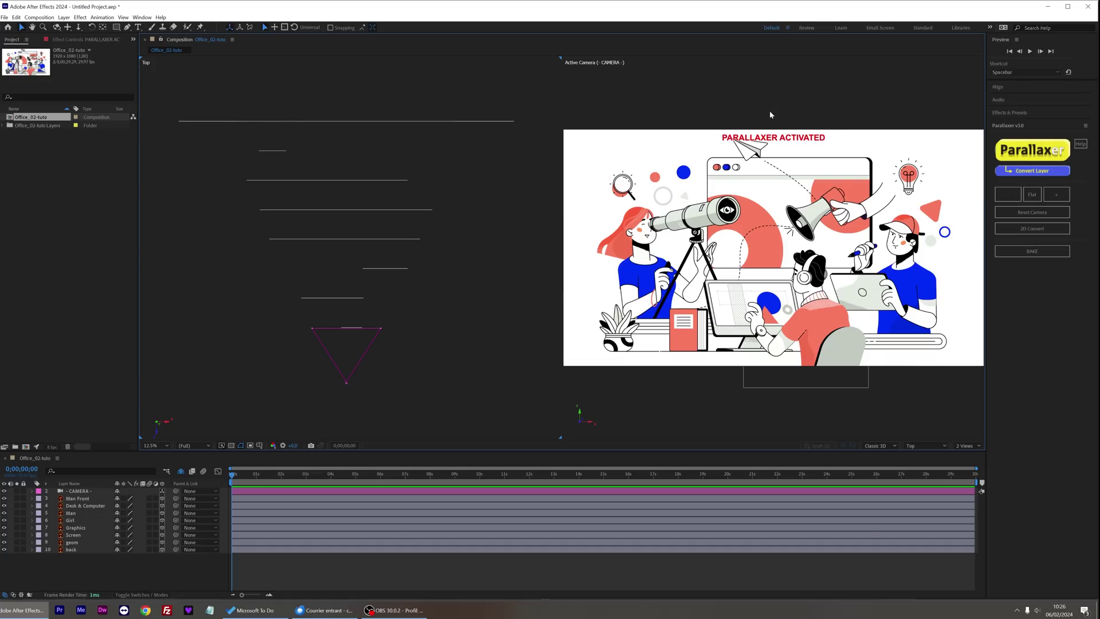
scroll(372, 192, down, 1)
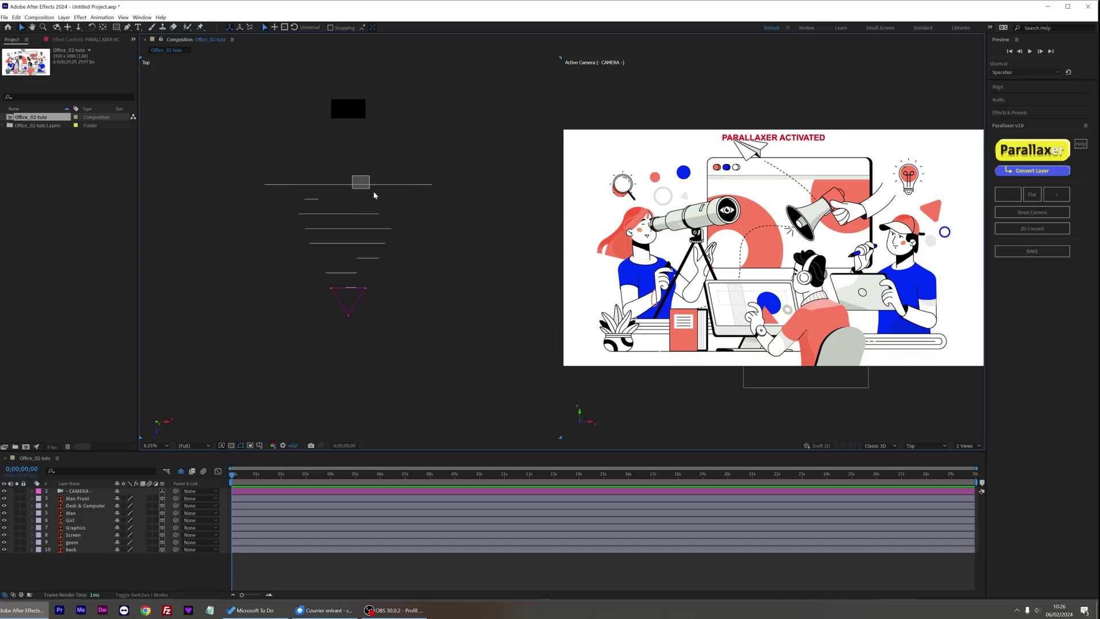
drag(373, 188, 393, 154)
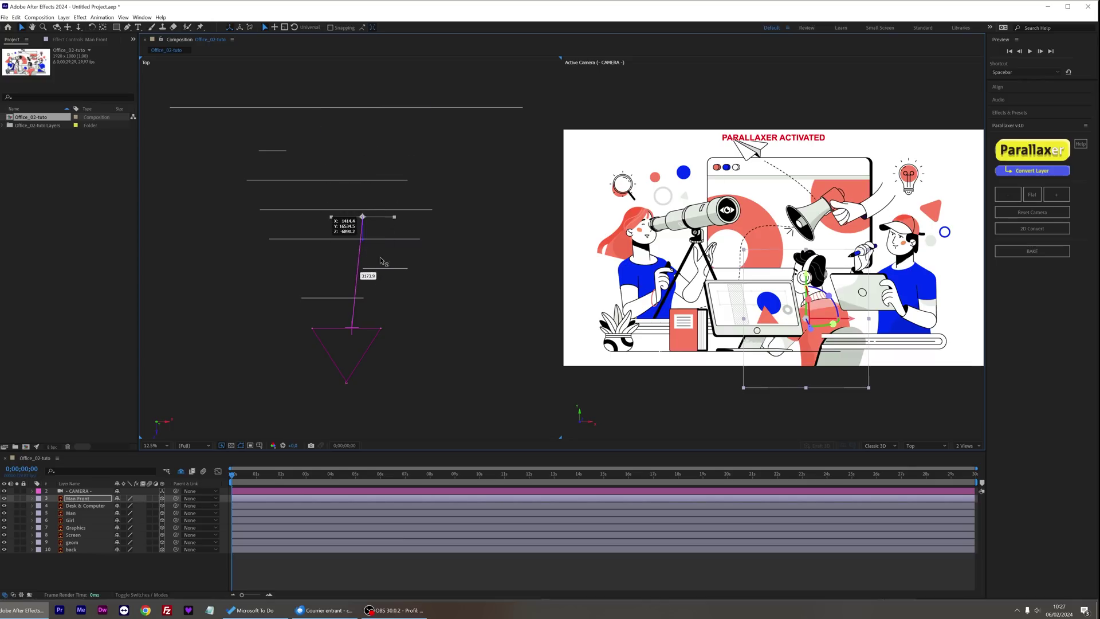
drag(321, 257, 400, 306)
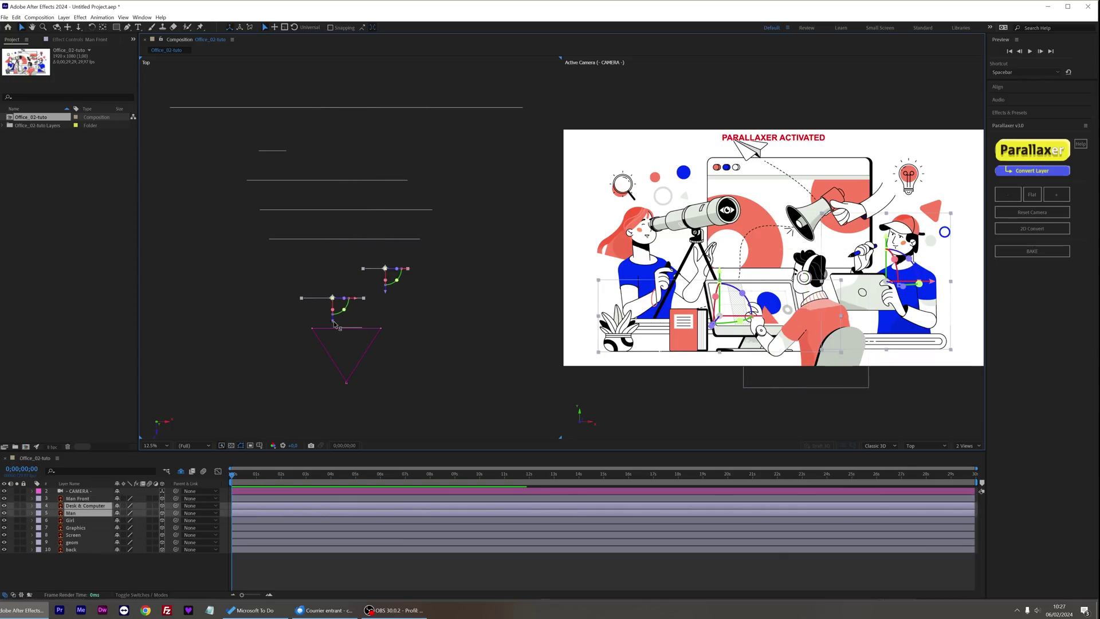
mouse_move(333, 320)
mouse_down()
mouse_move(355, 205)
mouse_move(340, 340)
mouse_up()
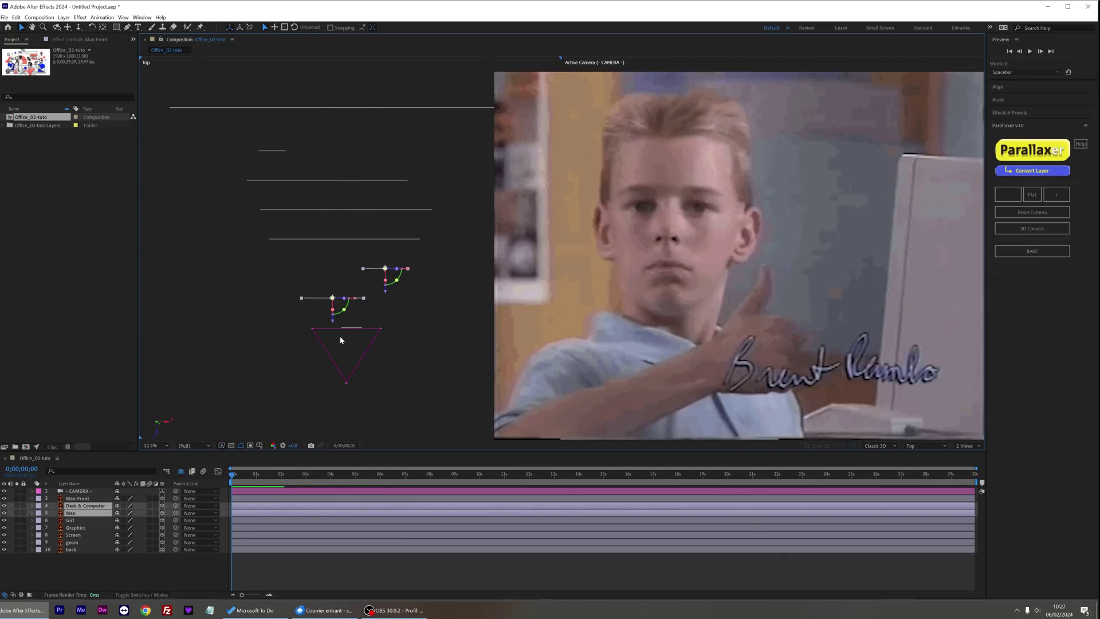
click(340, 339)
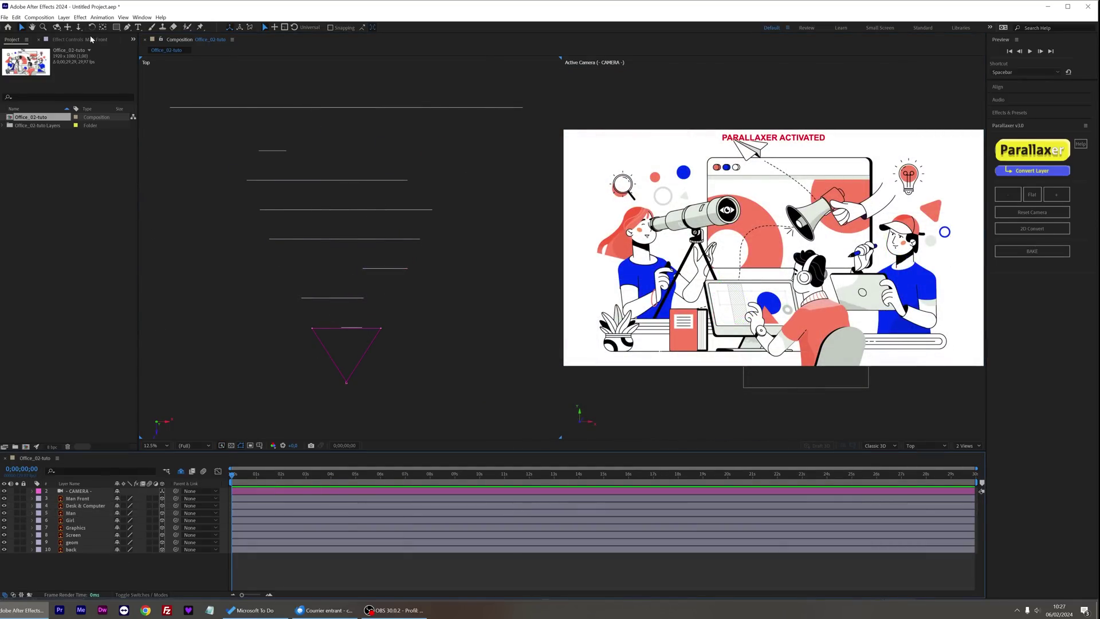
Orbit the camera around the scene and undo the orbit
click(57, 27)
drag(857, 285, 650, 292)
key(ctrl+z)
key(ctrl+z)
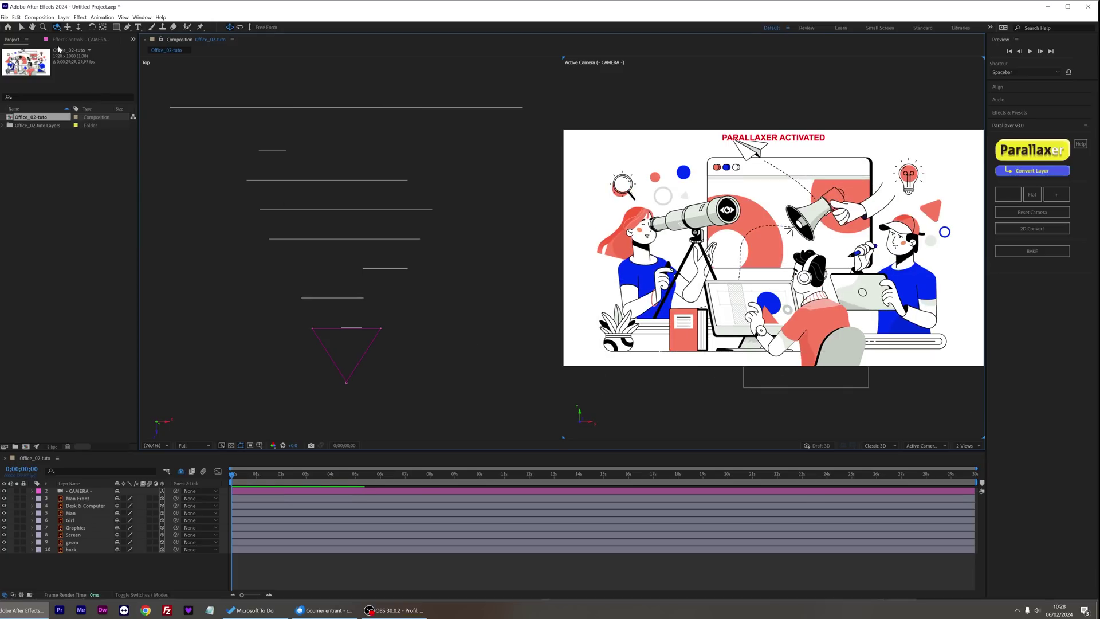
Pan and dolly the camera to test the parallax between the layers in the camera view
click(68, 26)
drag(785, 245, 628, 379)
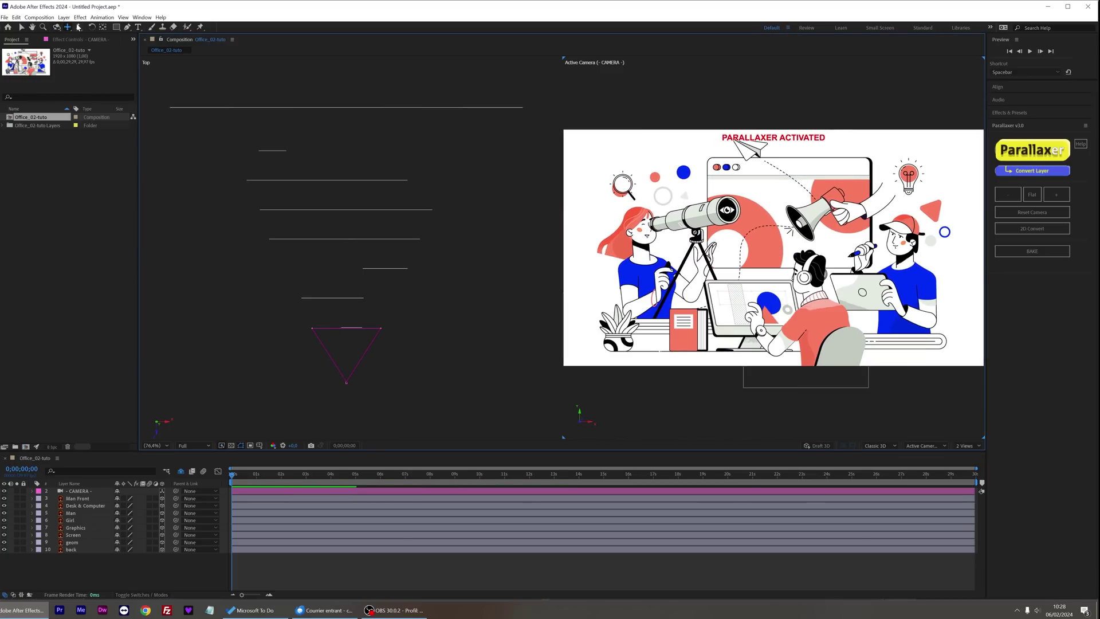
click(78, 27)
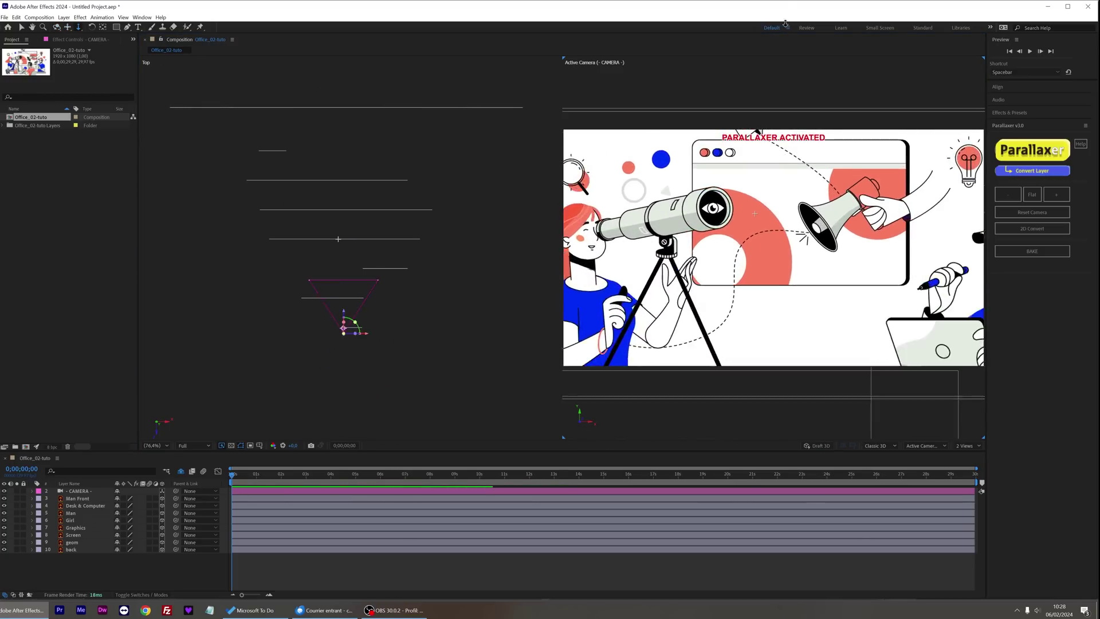
key(2)
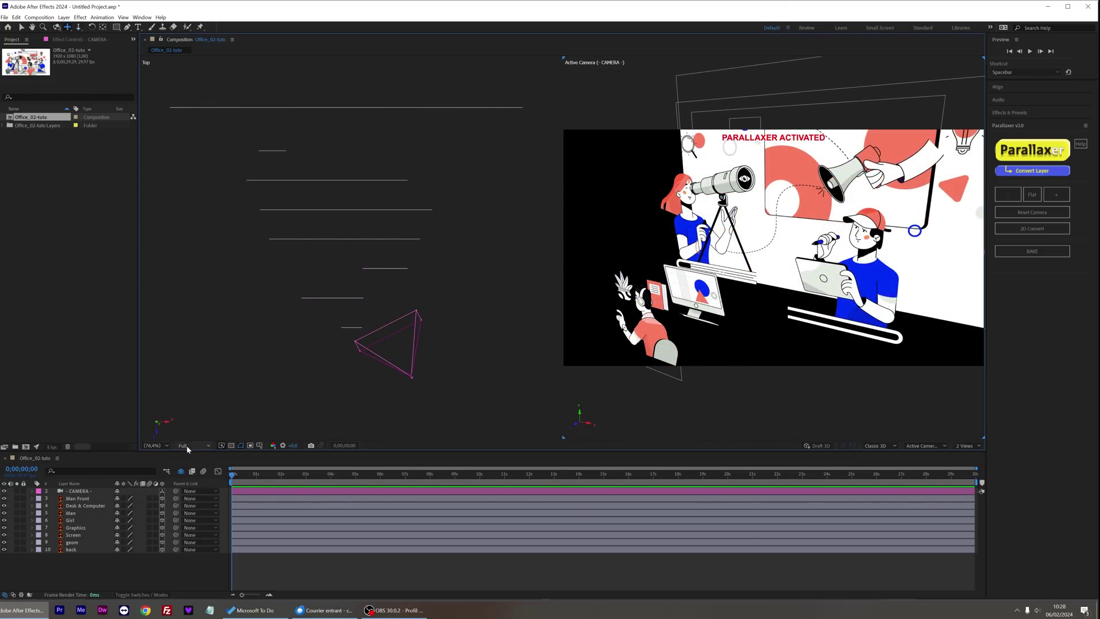
Set the preview resolution to Quarter and test the camera movement in the camera view
click(205, 445)
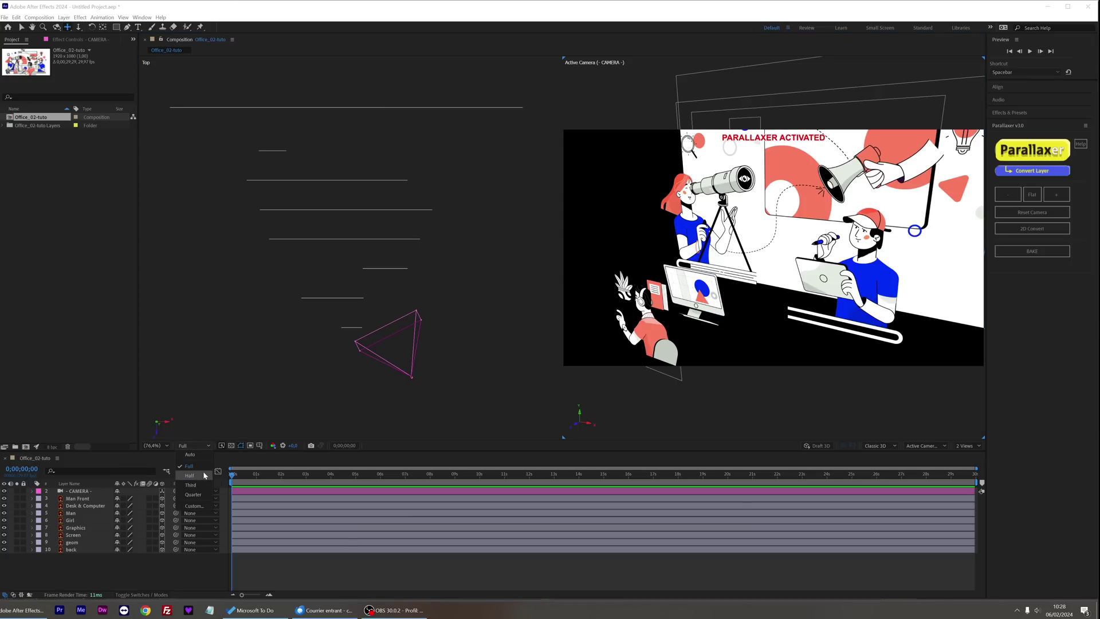
click(206, 496)
drag(807, 242, 774, 217)
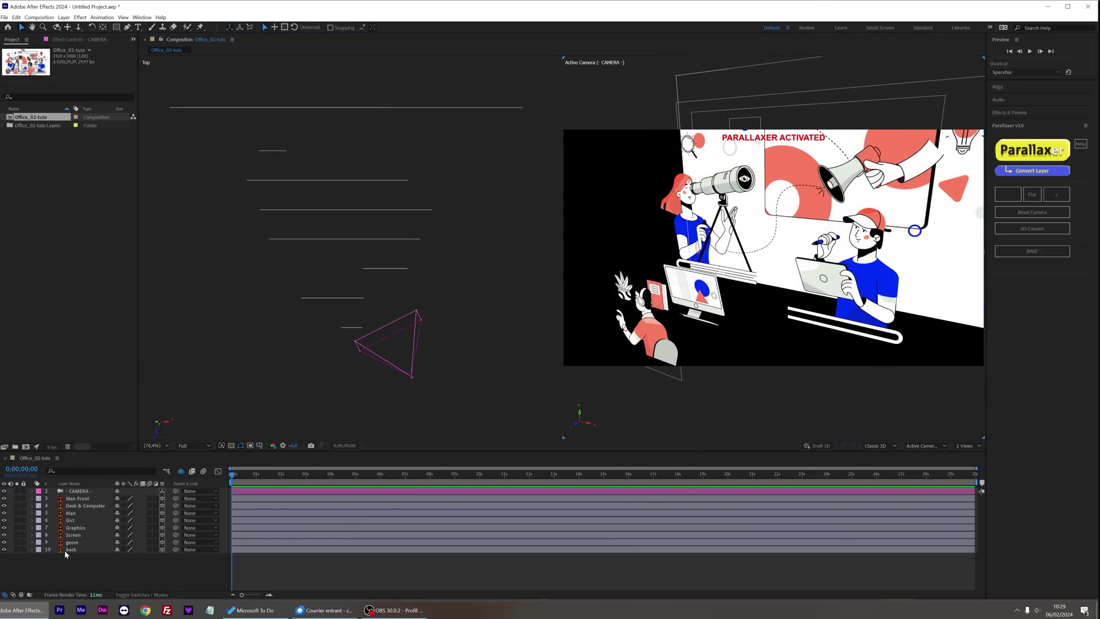
Check the back layer by toggling its visibility off and on, and convert it to 2D with Parallaxer
click(65, 550)
click(5, 550)
click(5, 550)
click(5, 550)
click(5, 550)
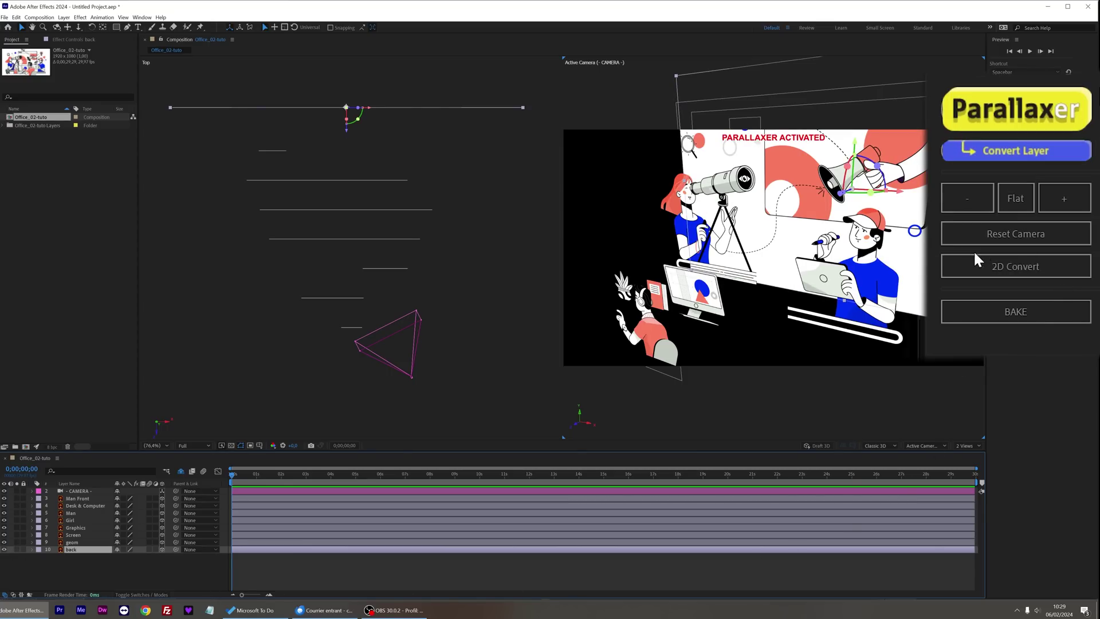
click(1040, 269)
Orbit the camera to test the 2D background, and reset the camera with Parallaxer
click(57, 27)
click(163, 568)
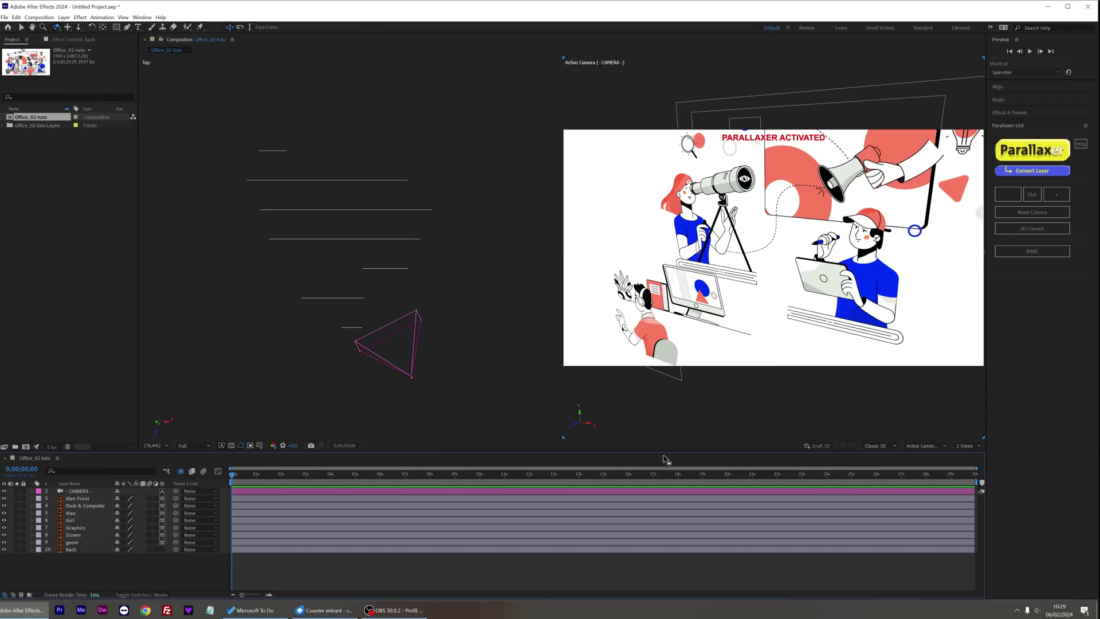
drag(758, 358, 765, 244)
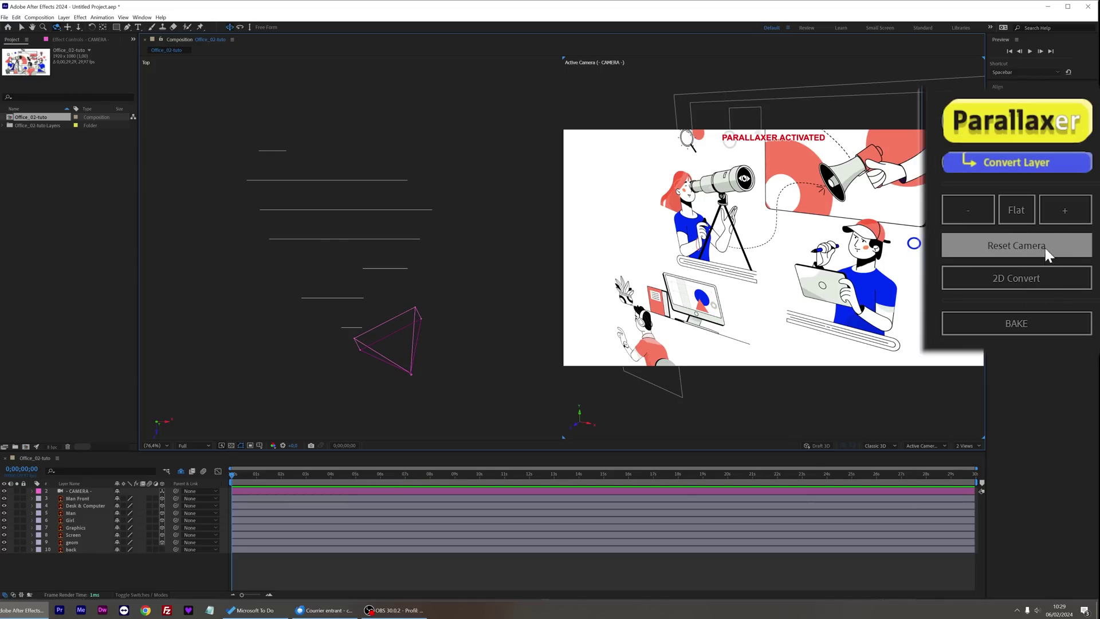
click(1050, 213)
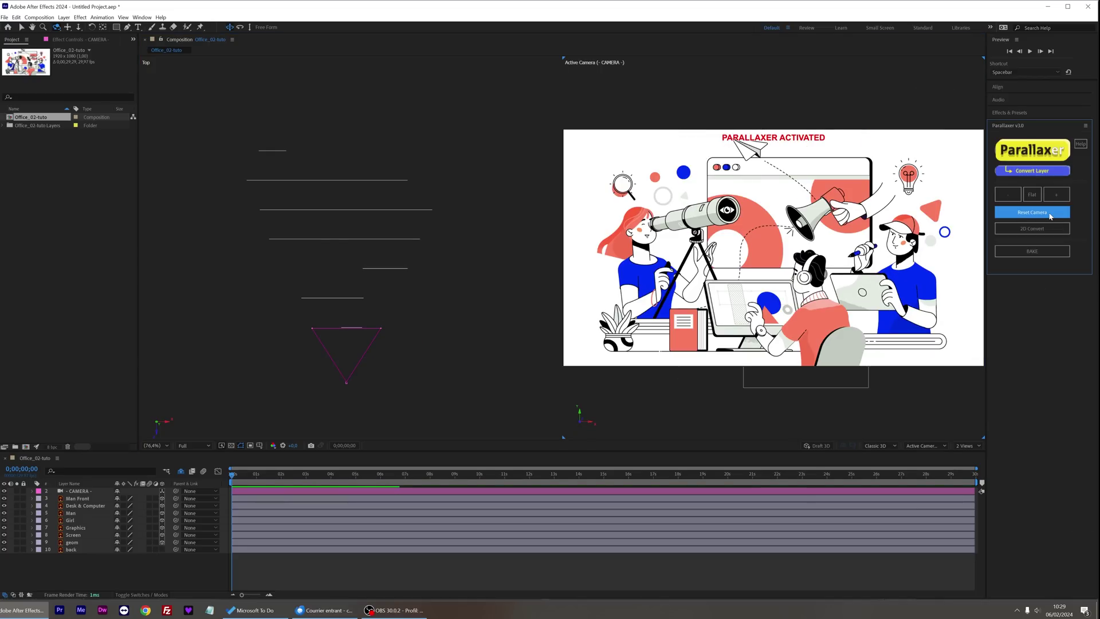
Check the Man Front and Desk & Computer layers by toggling their visibility, and give both the Blue label colour
click(78, 499)
shift+click(78, 505)
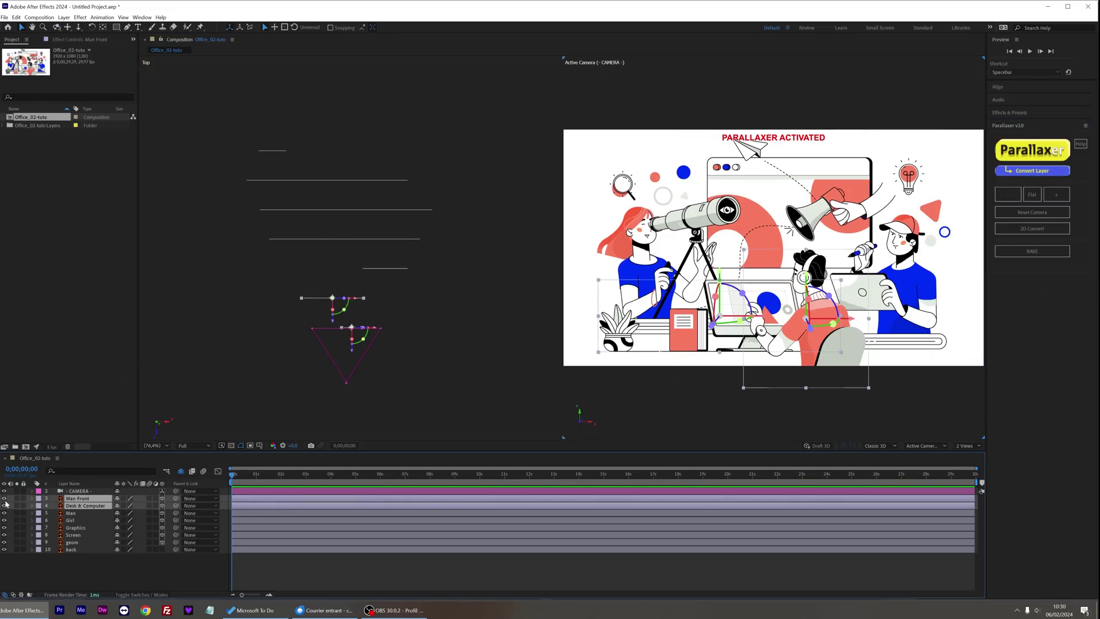
click(5, 504)
click(4, 504)
click(37, 502)
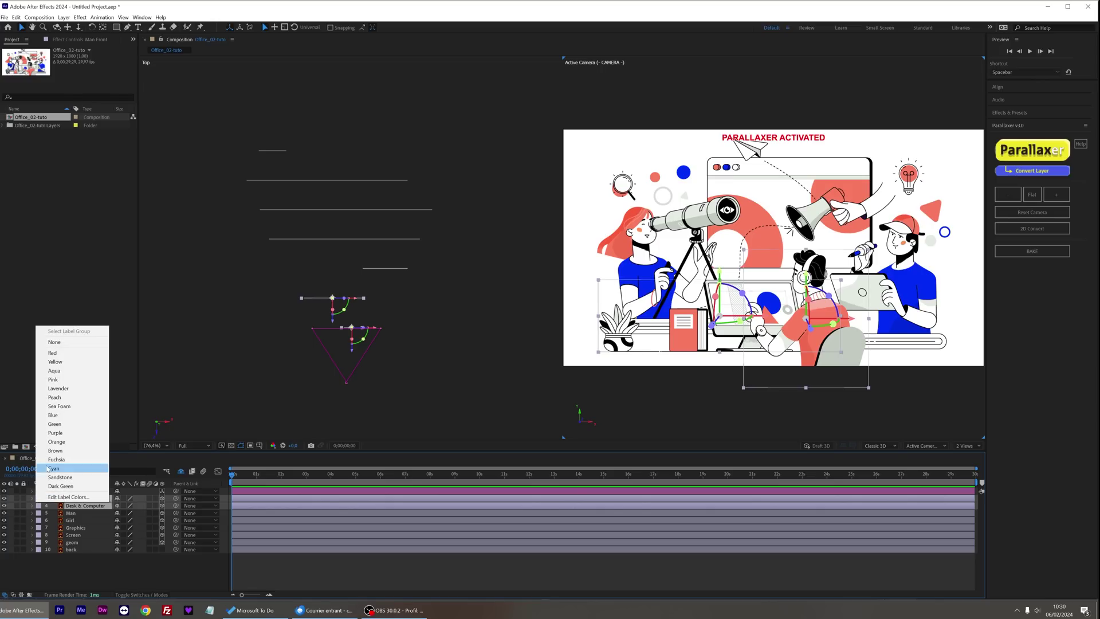
click(80, 407)
Check the Man and Girl layers by toggling their visibility, and give both the Red label colour
click(71, 513)
shift+click(70, 520)
drag(4, 512, 3, 525)
click(3, 521)
click(3, 521)
click(4, 521)
click(39, 512)
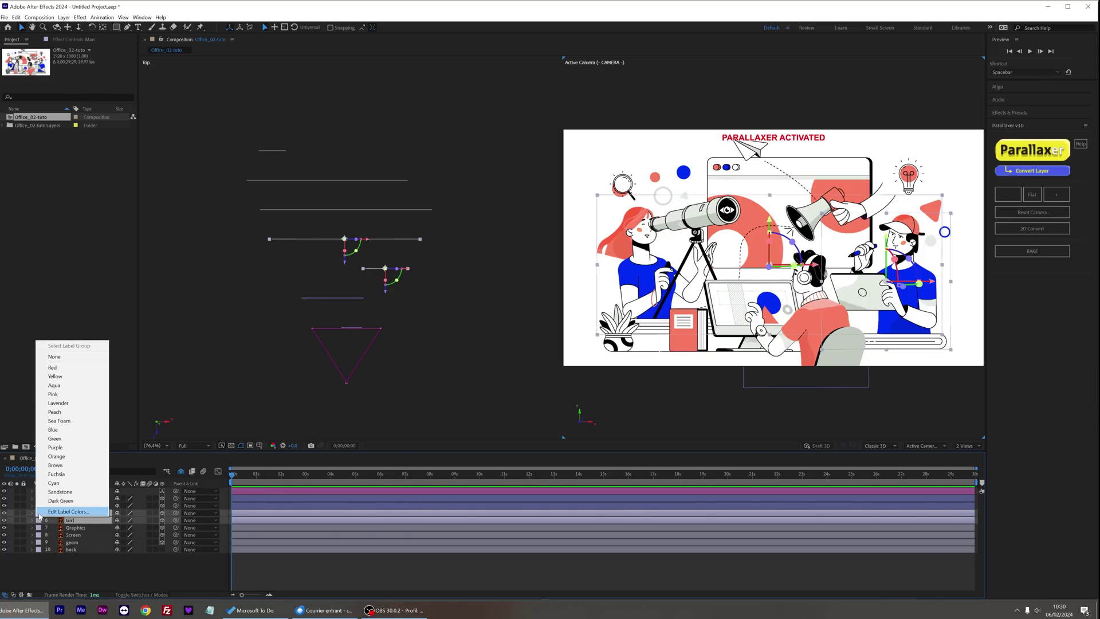
click(53, 367)
Give the Graphics, Screen and geom layers the Yellow label colour
click(74, 528)
shift+click(77, 543)
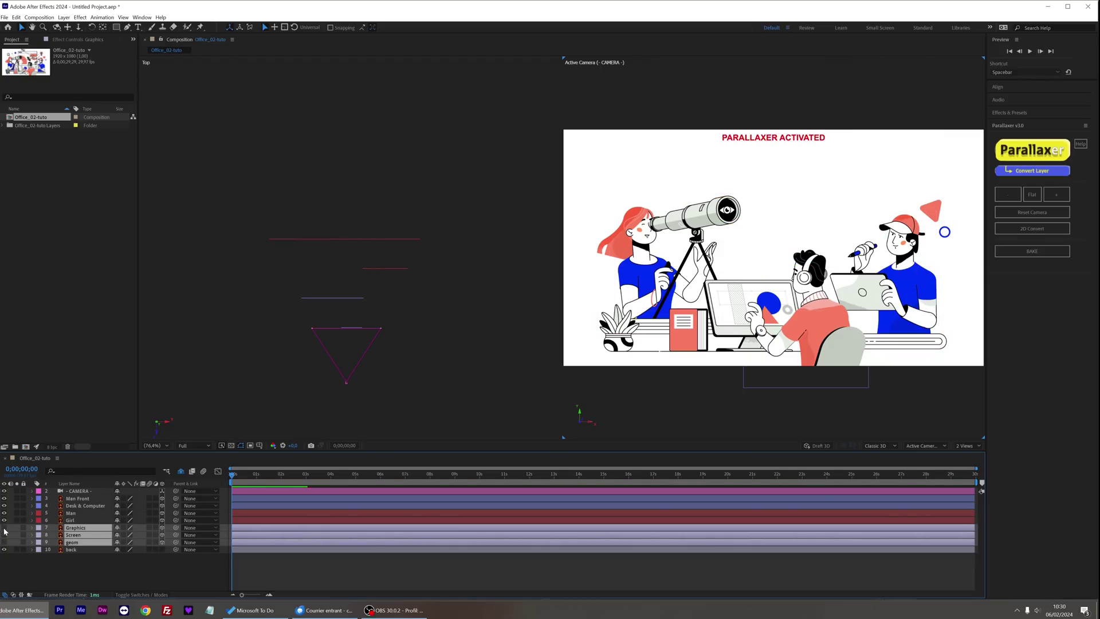
click(39, 529)
click(71, 391)
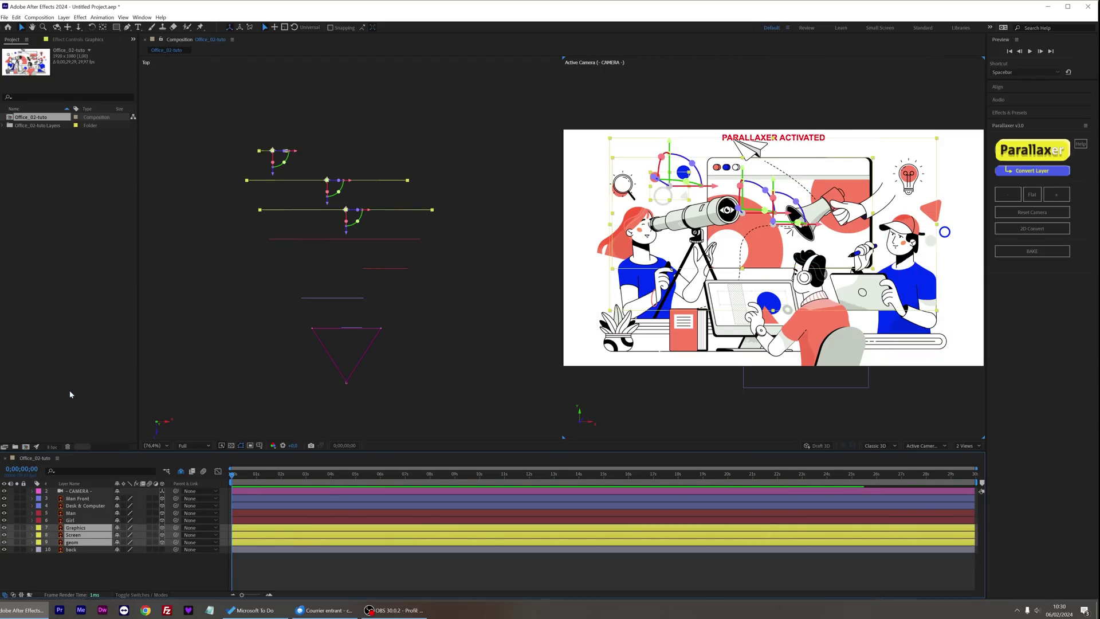
Adjust the Man Front layer's depth along its Z axis in the Top view, and orbit the camera to check the spacing
click(71, 498)
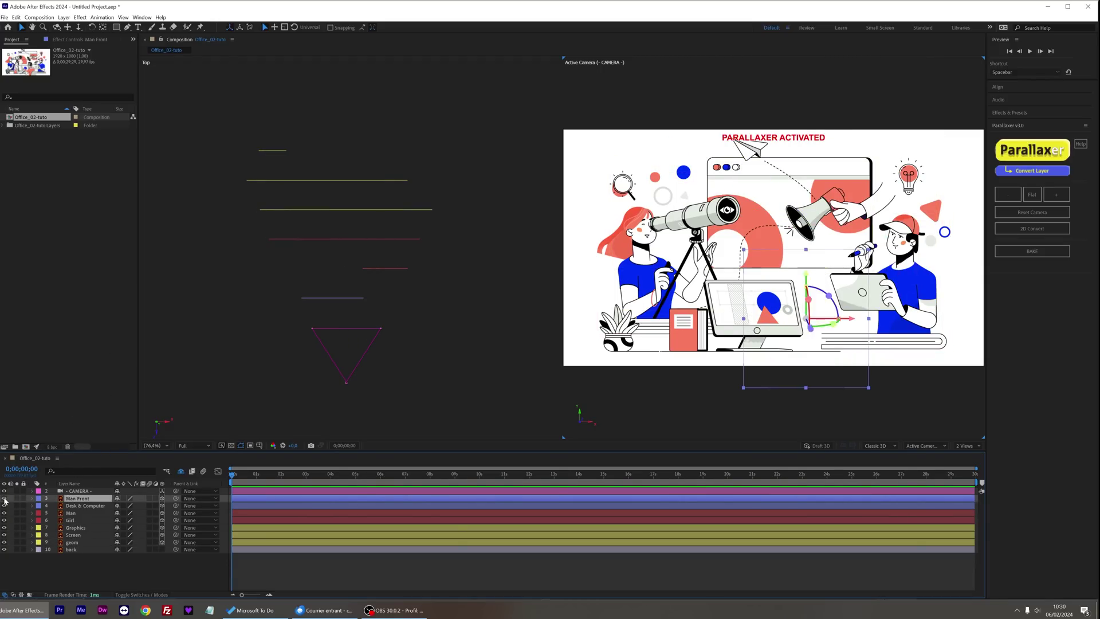
scroll(367, 362, up, 3)
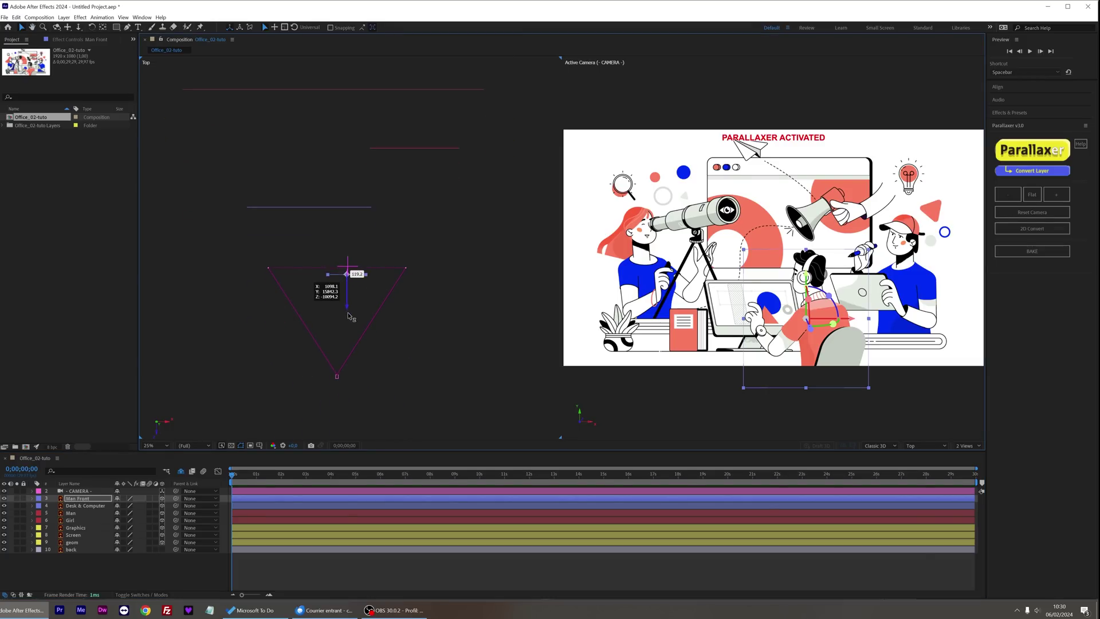
key(2)
drag(780, 238, 826, 247)
drag(826, 246, 839, 246)
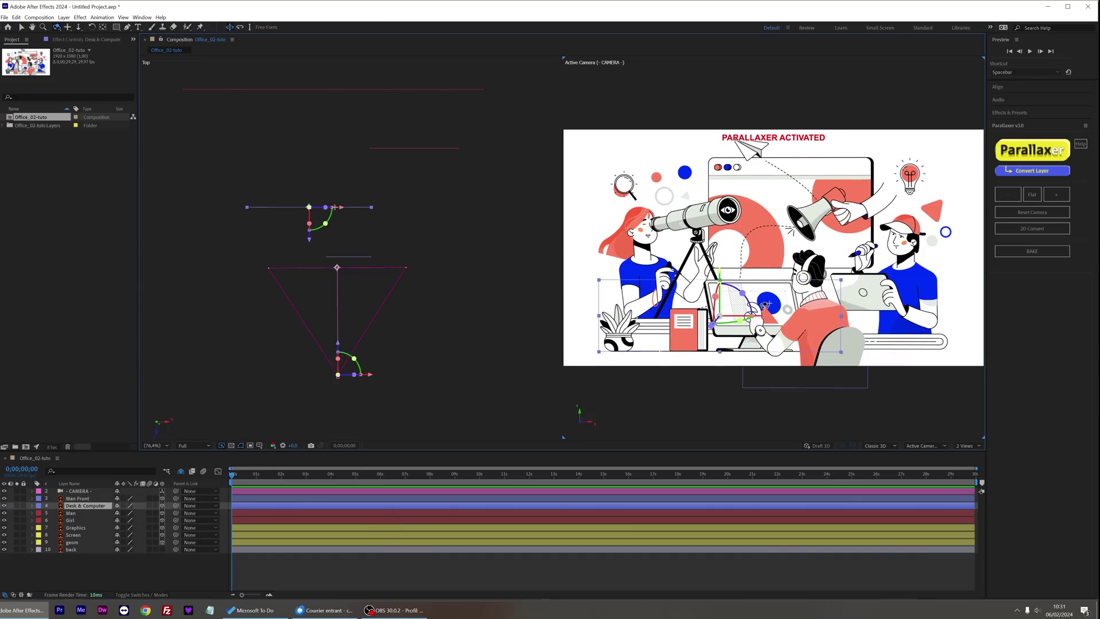
drag(770, 303, 802, 312)
Select the Man Front and Desk & Computer layers and reduce the depth gap between them in several increments with Parallaxer
key(v)
click(80, 498)
shift+click(82, 506)
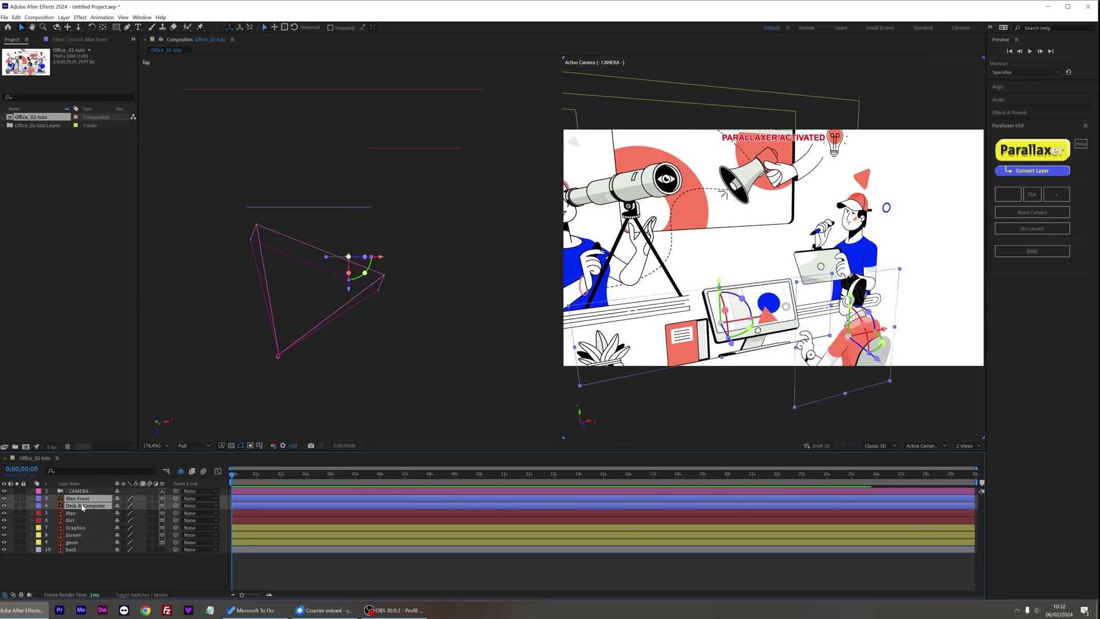
click(1012, 196)
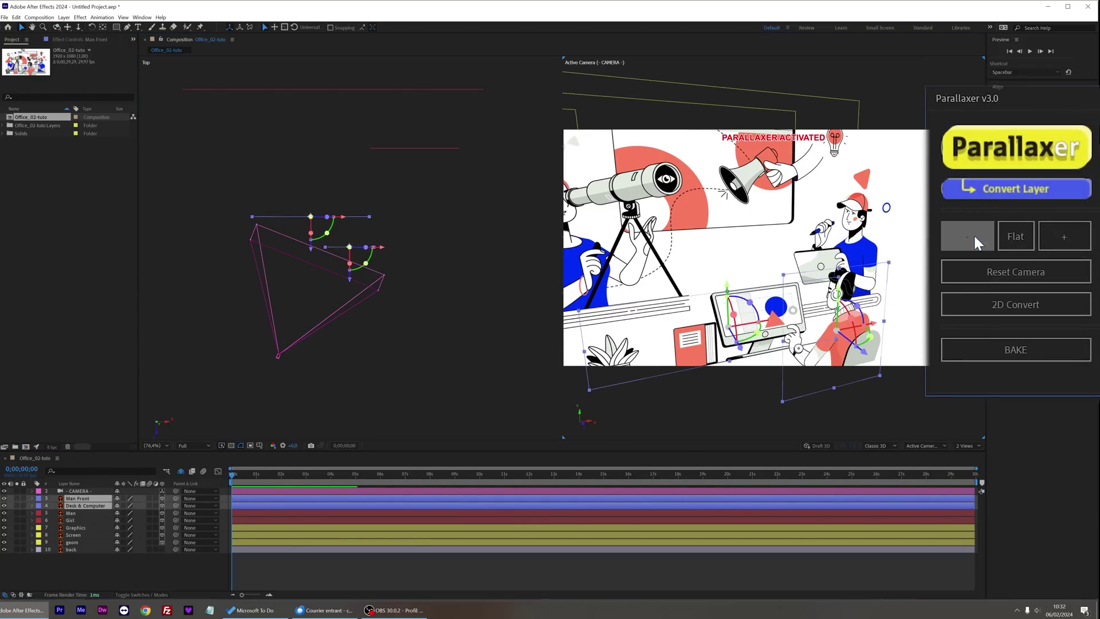
click(974, 235)
click(974, 235)
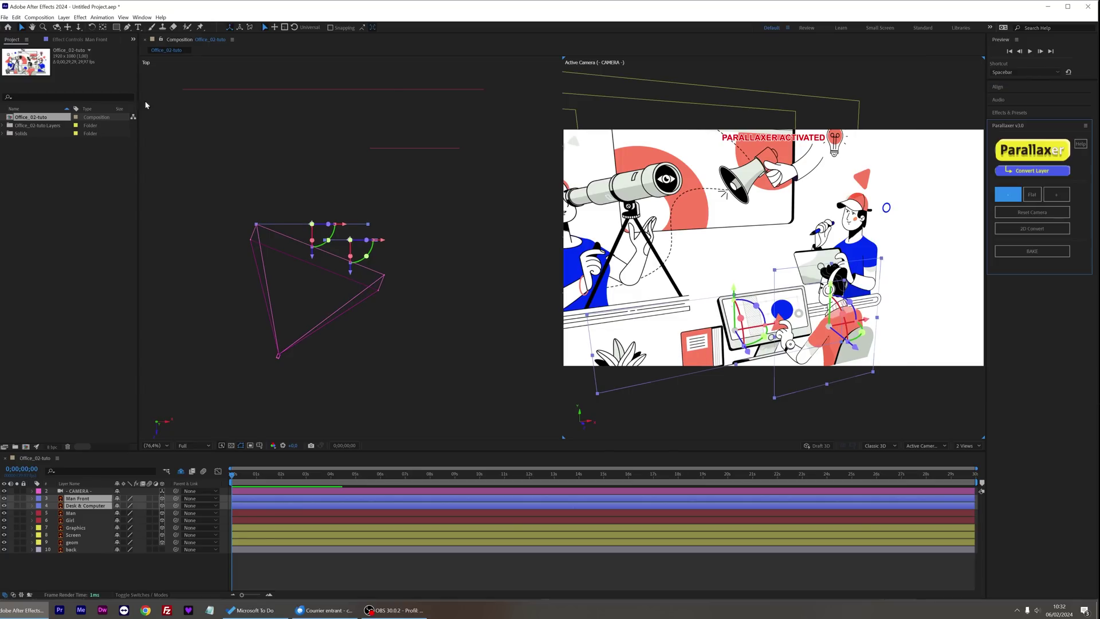
Orbit and dolly the camera to check the tightened spacing of the blue-labelled layers in the camera view
click(57, 27)
drag(876, 280, 735, 289)
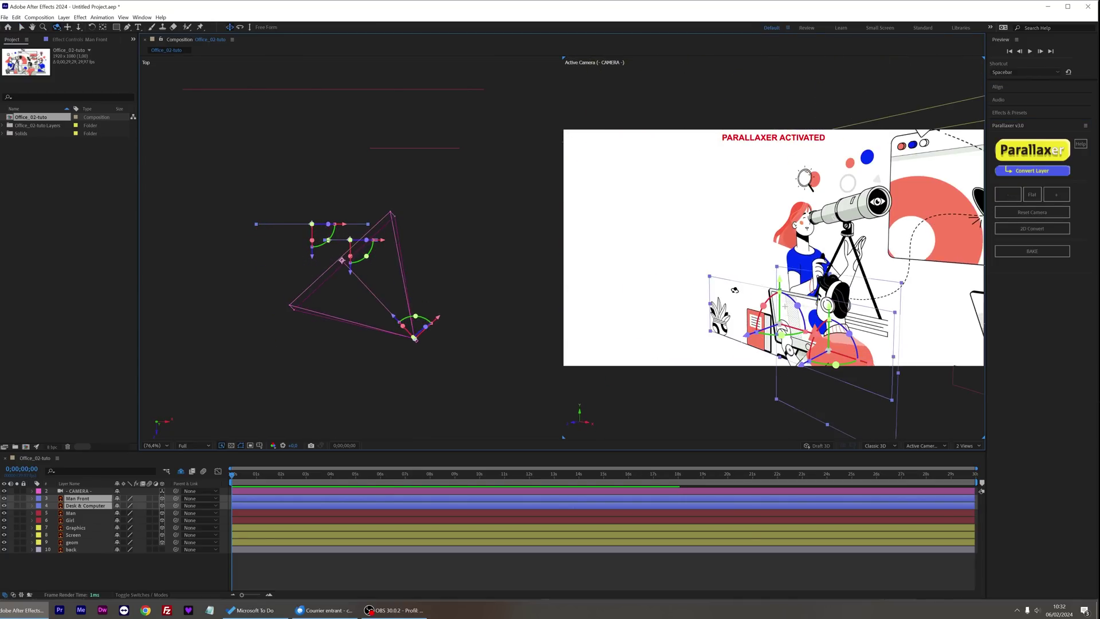
drag(342, 260, 326, 251)
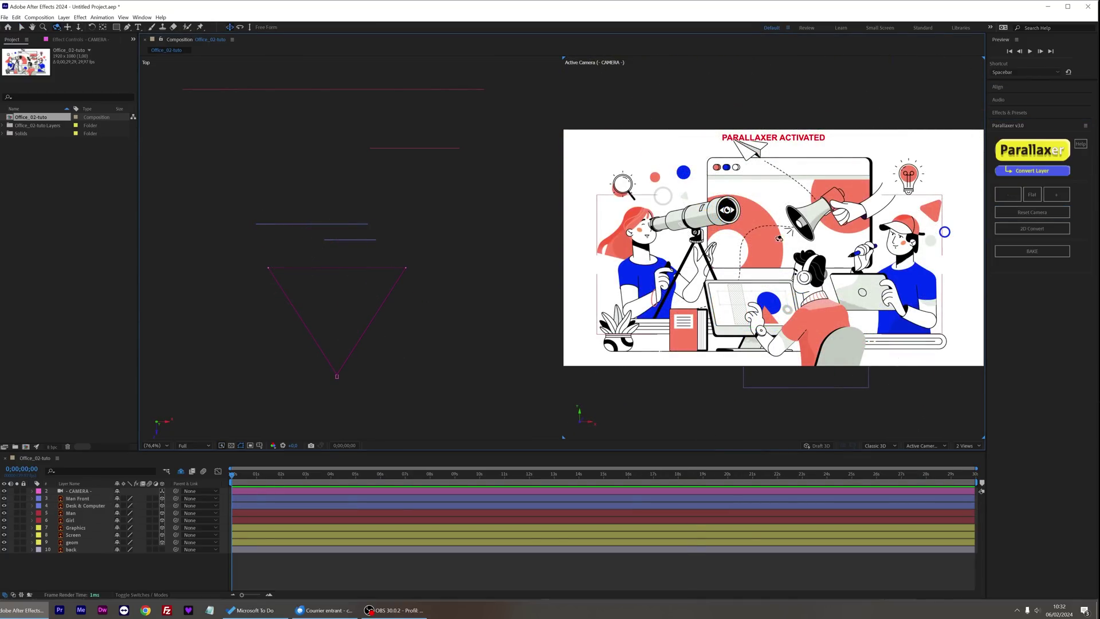
drag(776, 241, 739, 258)
drag(875, 231, 827, 378)
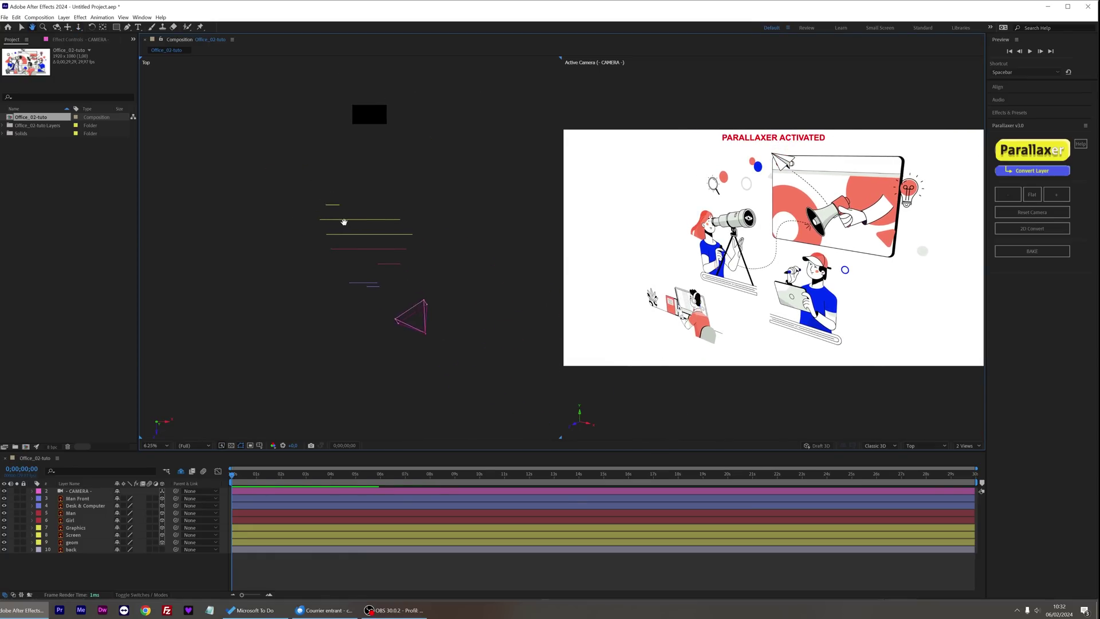
Spread the Graphics, Screen and geom layers apart with Parallaxer, move them farther back in the Top view, and check the result by orbiting
drag(265, 134, 437, 234)
click(1057, 195)
click(1070, 211)
click(1070, 211)
click(1070, 213)
click(1070, 215)
drag(372, 280, 372, 216)
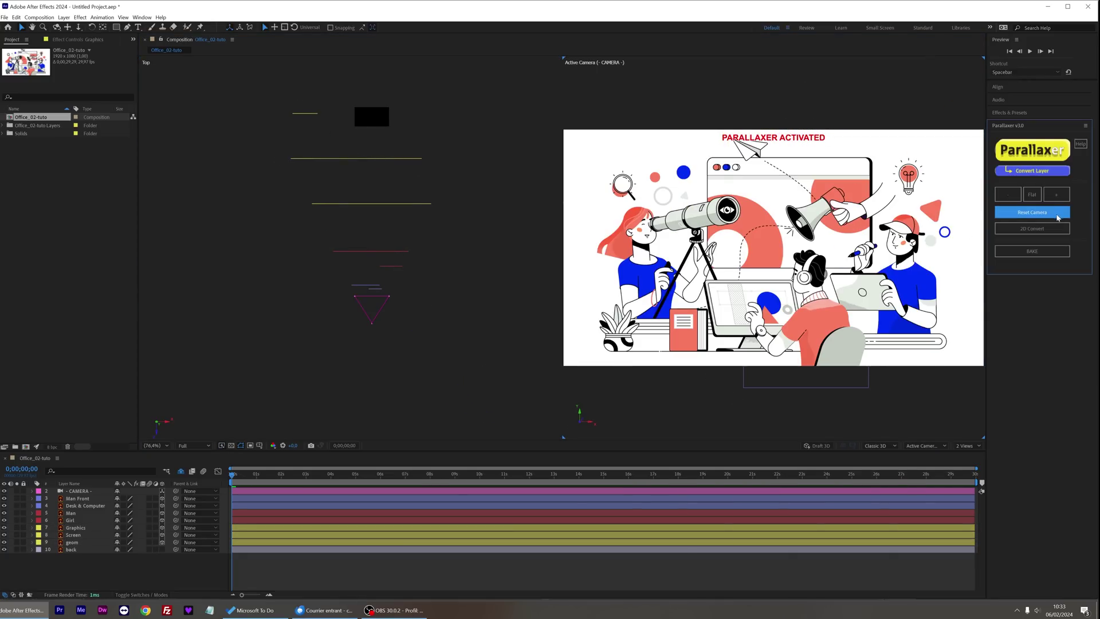
drag(750, 255, 909, 277)
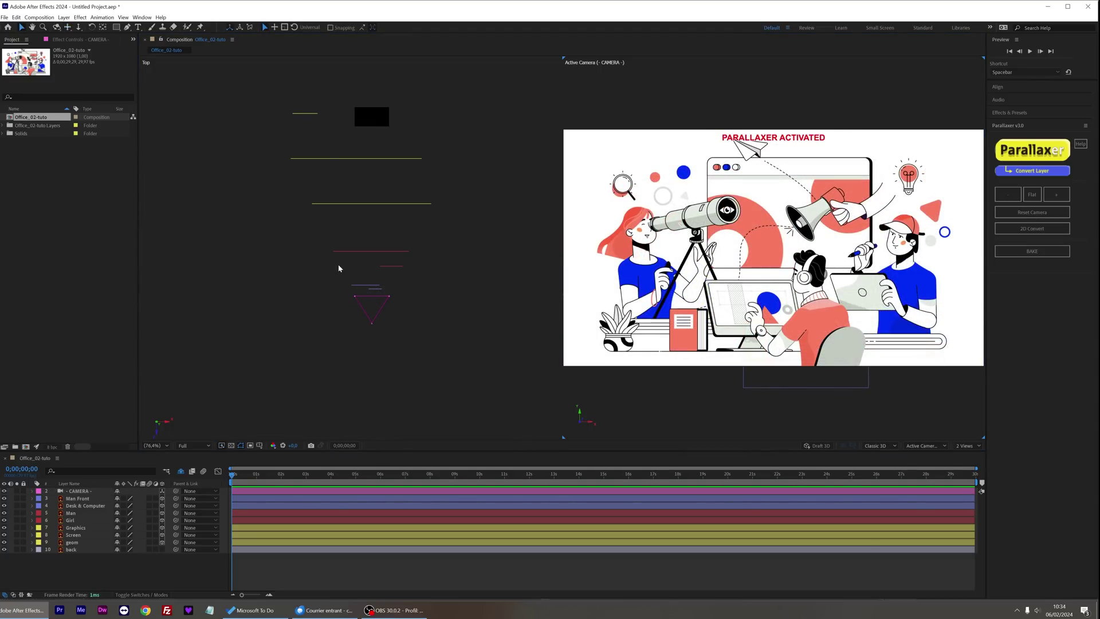
Flatten the Man and Girl layers onto one depth plane with Parallaxer, and orbit the camera to check them
drag(441, 291, 439, 288)
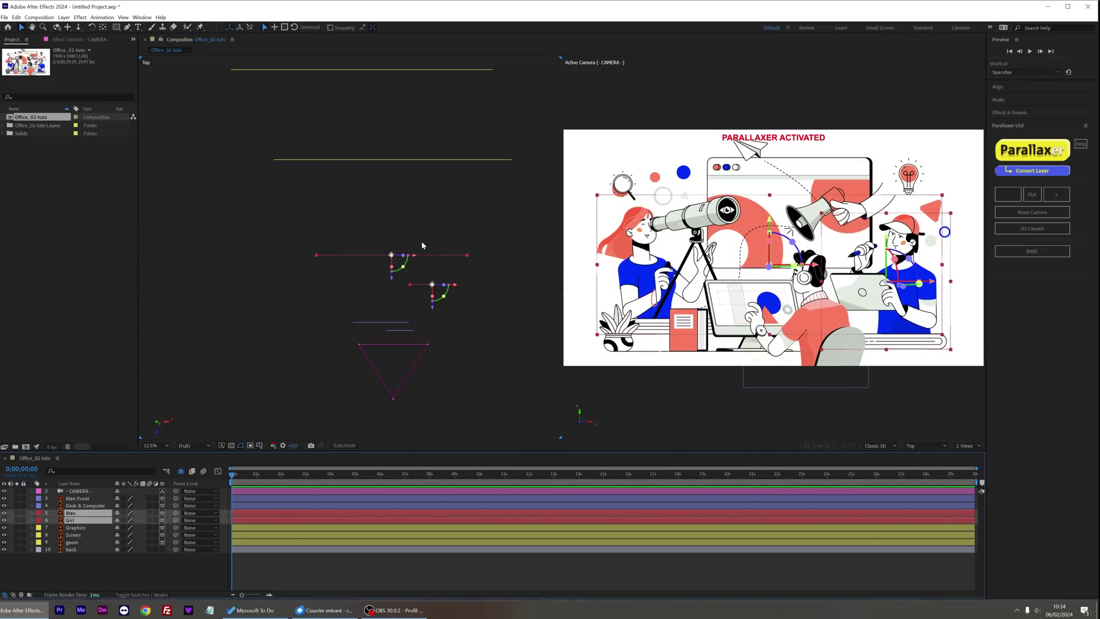
click(1030, 217)
drag(391, 292, 394, 280)
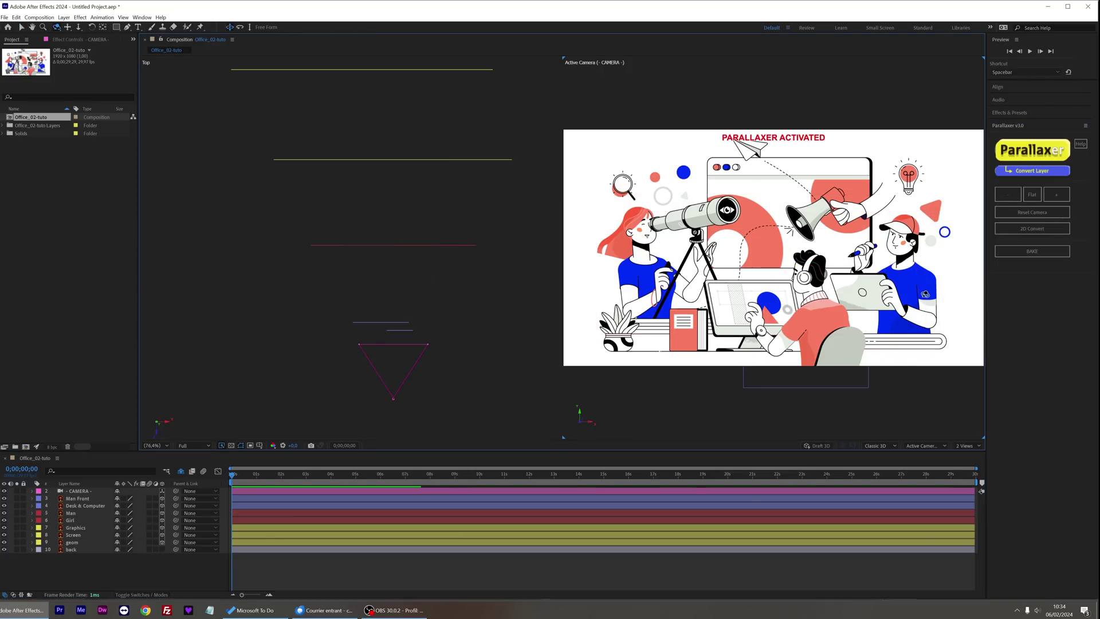
drag(925, 293, 873, 321)
key(ctrl+z)
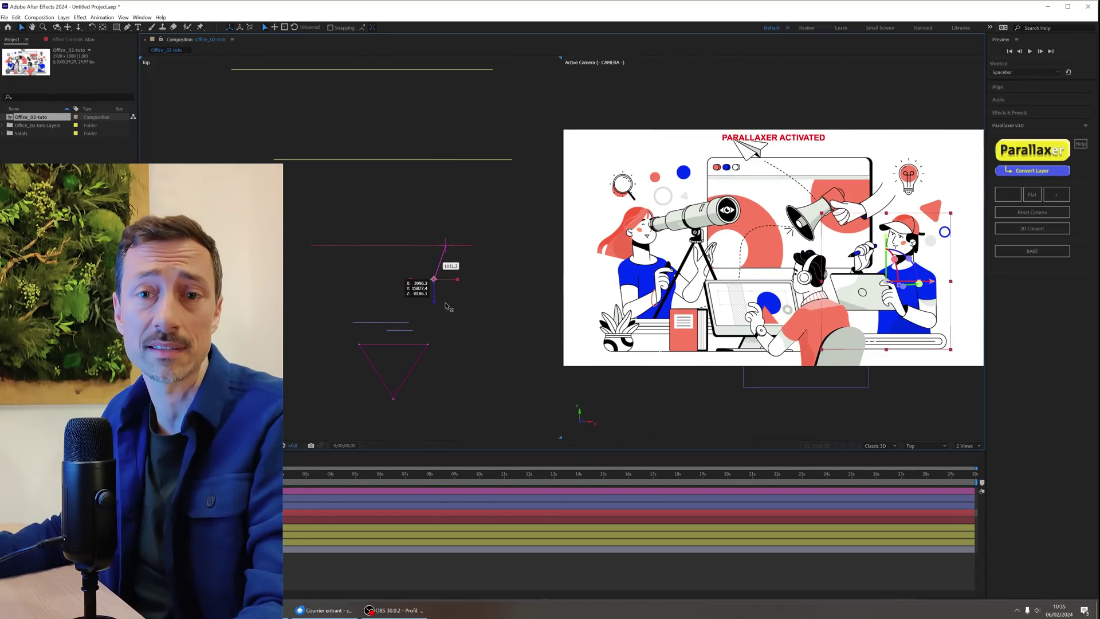
Move the Man layer closer to the camera in the Top view and adjust the Desk & Computer layer's depth
drag(445, 306, 445, 299)
click(361, 322)
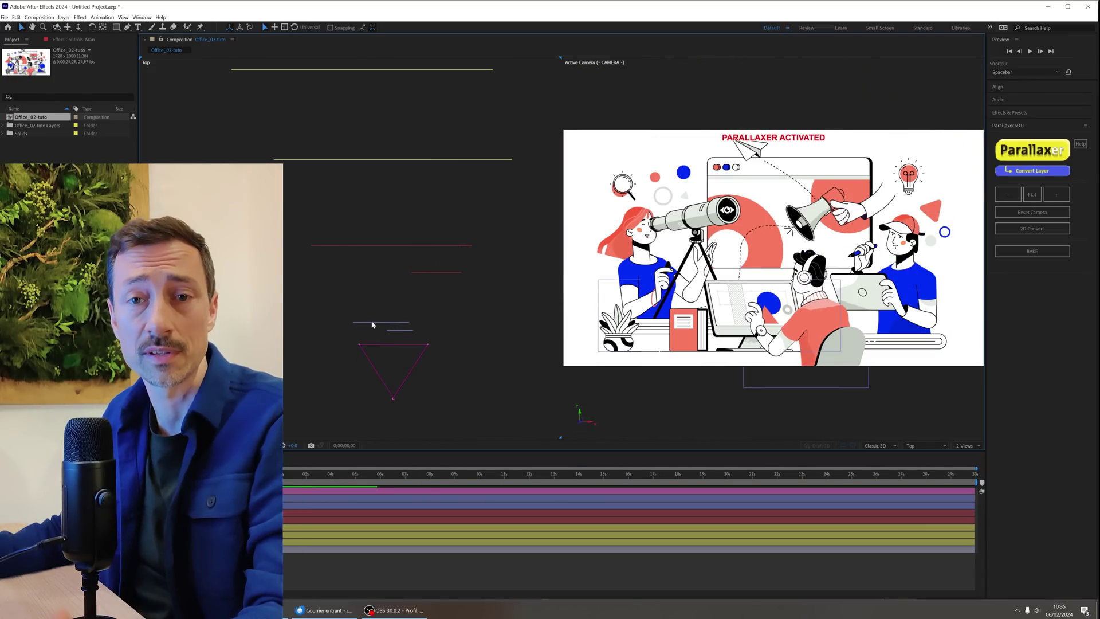
drag(381, 337, 380, 250)
Select all layers from Man Front to geom and spread them farther apart in depth with Parallaxer
scroll(367, 334, down, 1)
click(358, 289)
click(378, 247)
drag(244, 109, 488, 337)
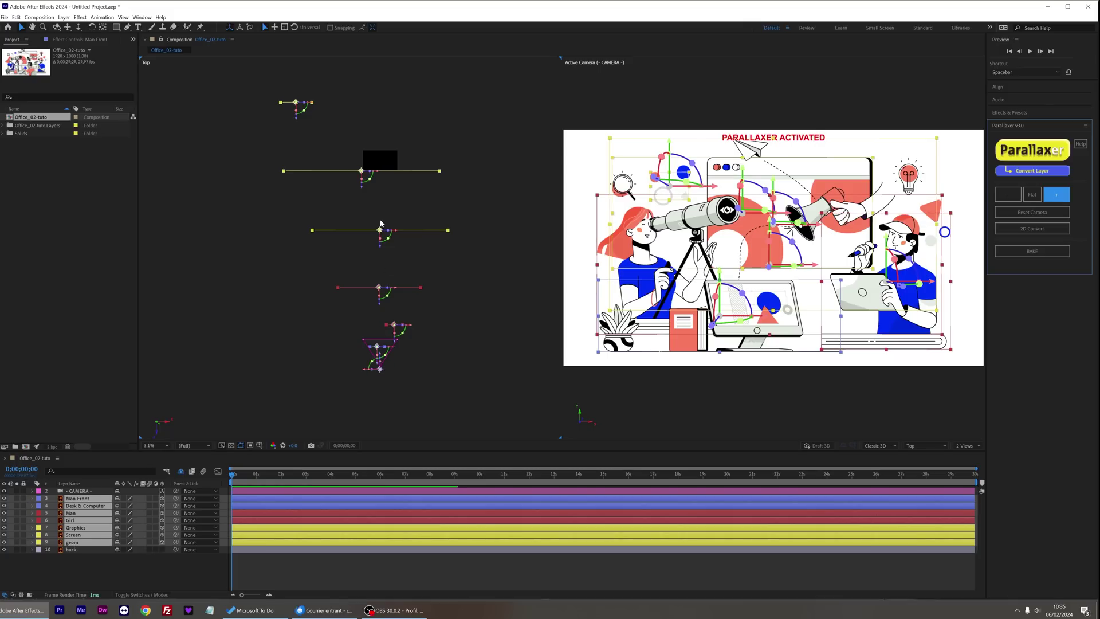
drag(314, 115, 314, 147)
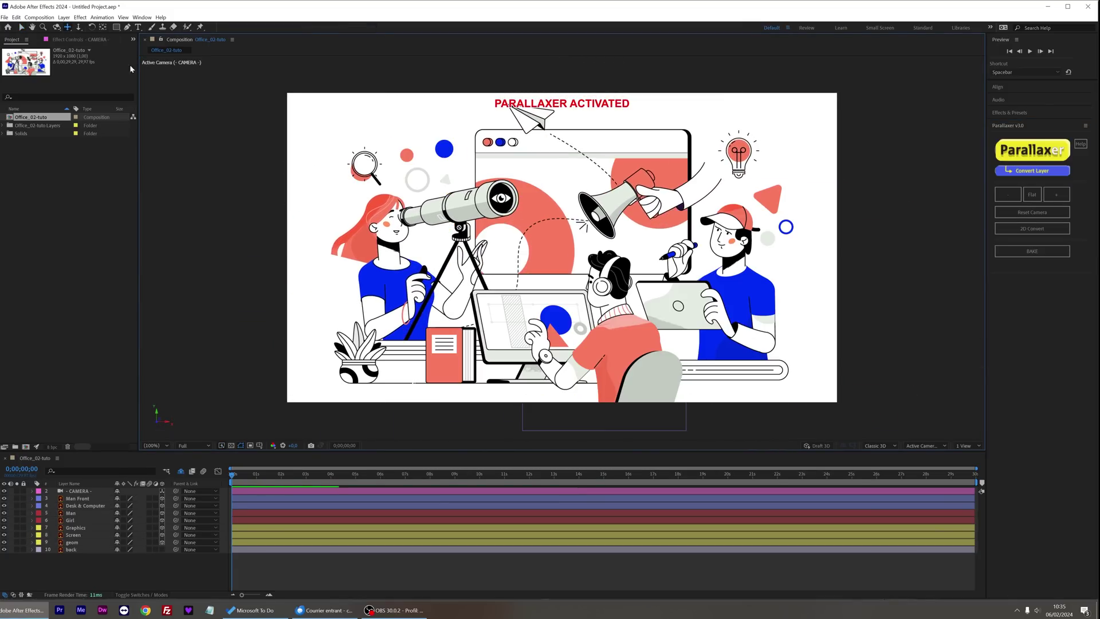
Pan and dolly the camera toward the artwork in the single camera view to test the parallax
key(space)
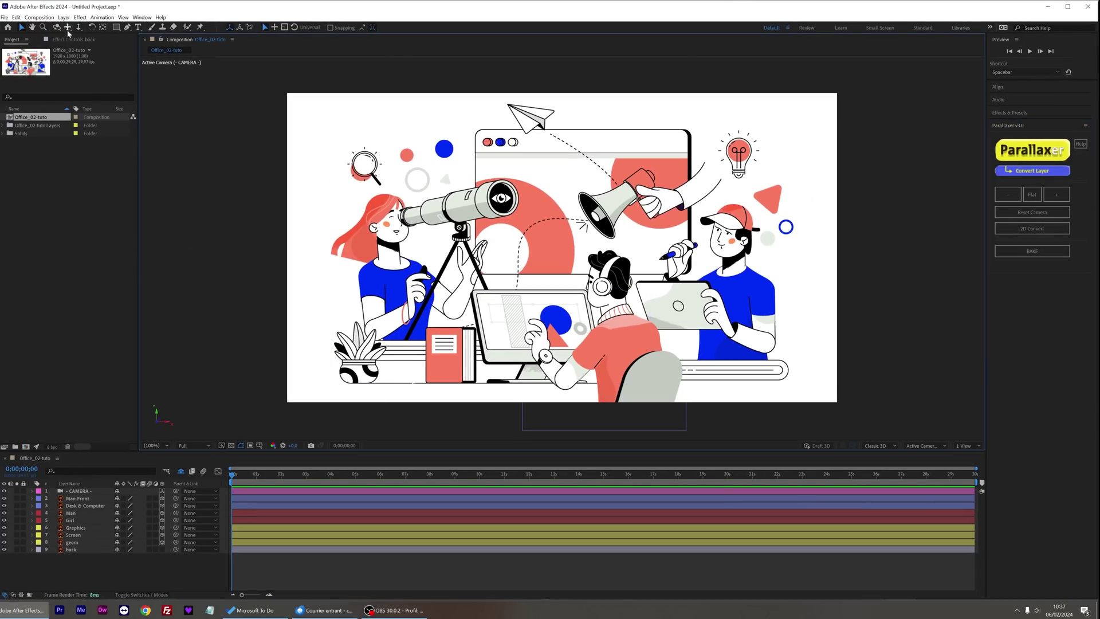
drag(505, 216, 593, 4)
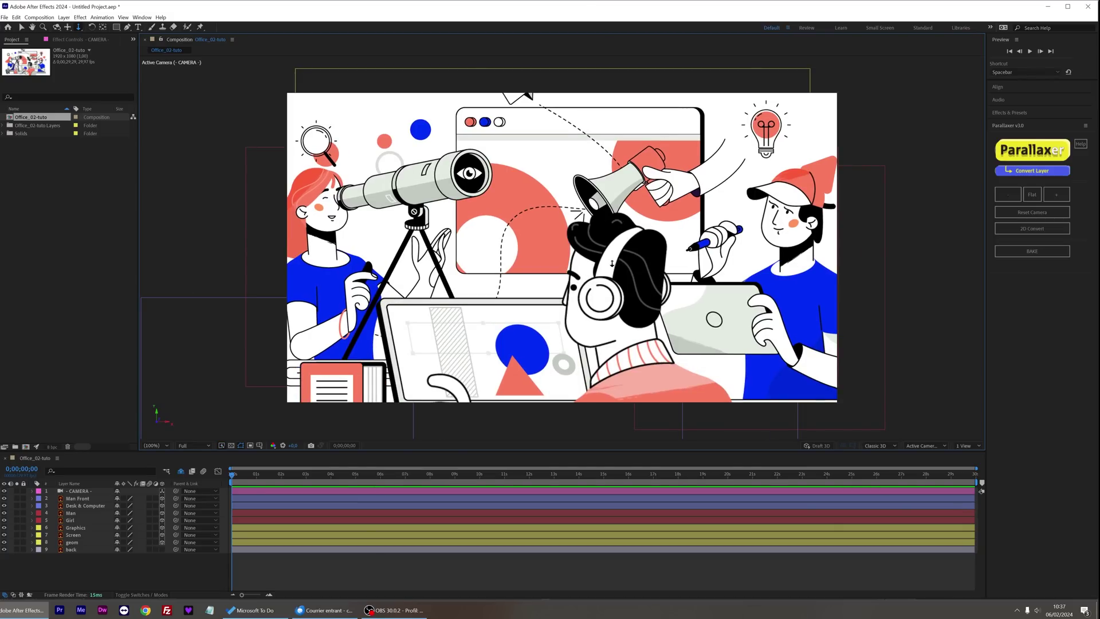
drag(612, 264, 611, 235)
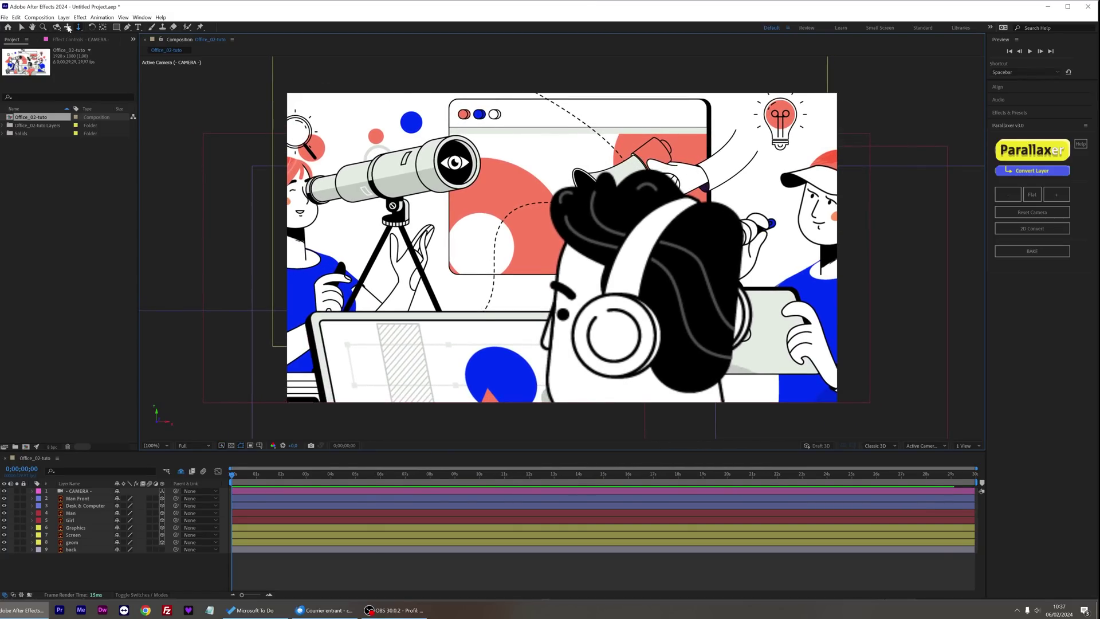
click(67, 27)
click(79, 498)
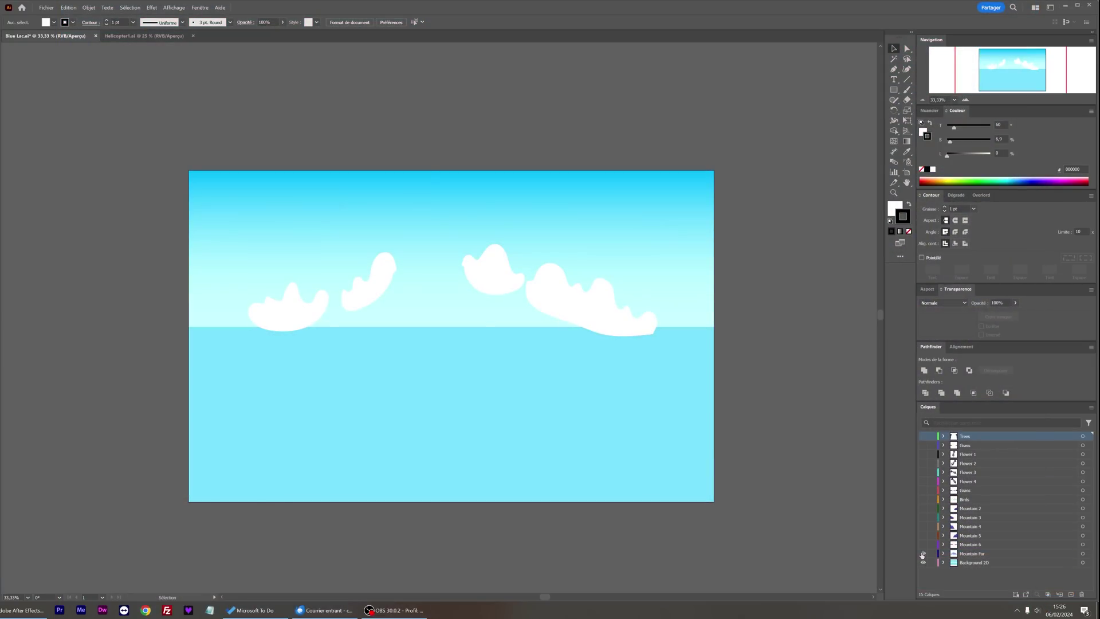
Show all hidden layers of Blue Lac.ai from Mountain Far up to Trees in Illustrator, and switch to After Effects
drag(922, 553, 923, 435)
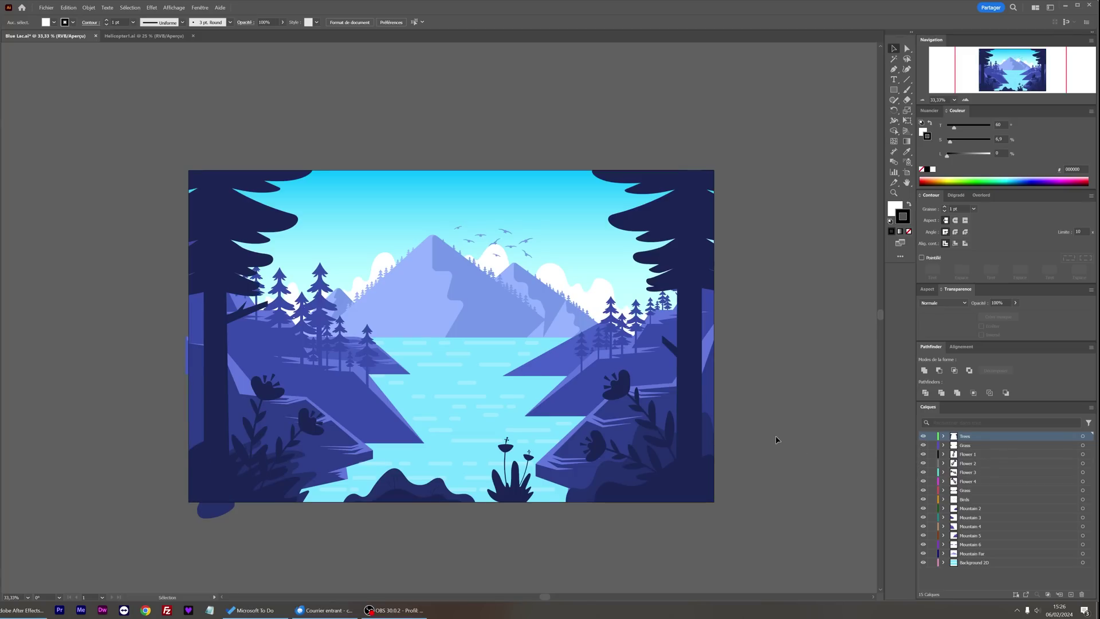
click(13, 615)
Import Blue Lac.ai as Composition - Retain Layer Sizes and open the Blue Lac composition
double_click(71, 189)
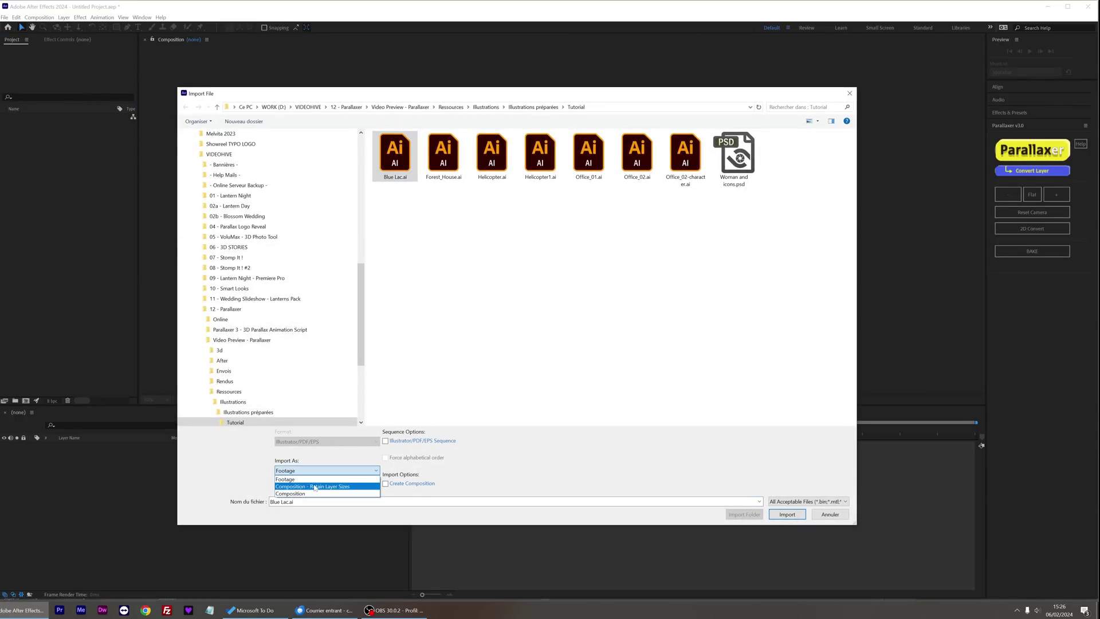
click(793, 515)
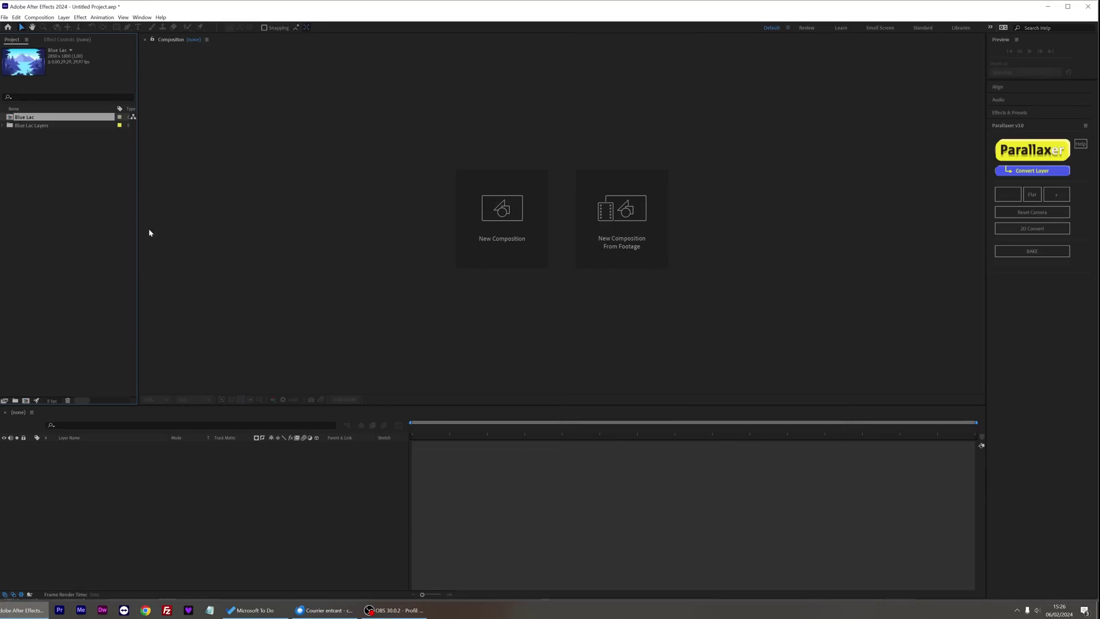
double_click(23, 117)
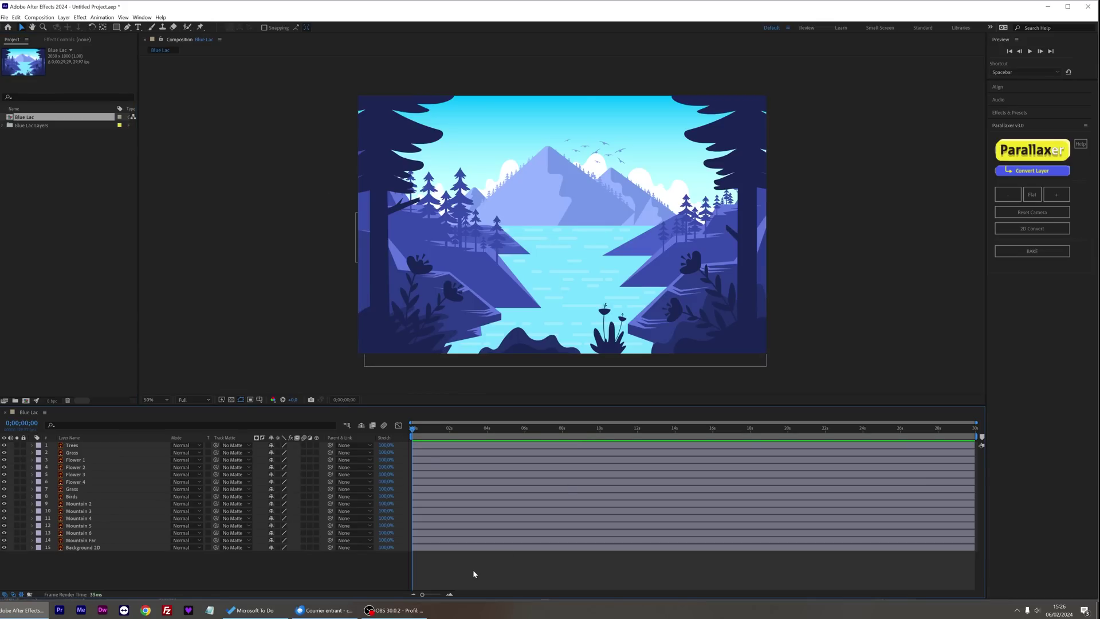
Check the Background 2D layer by soloing and unsoloing it, and lock it
click(89, 548)
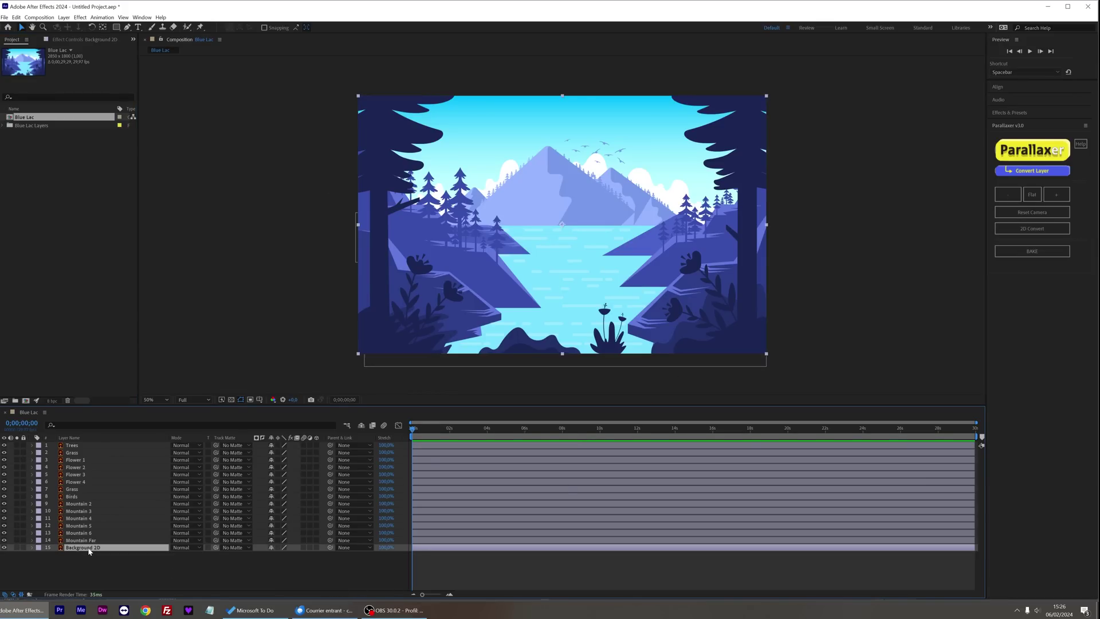
click(16, 547)
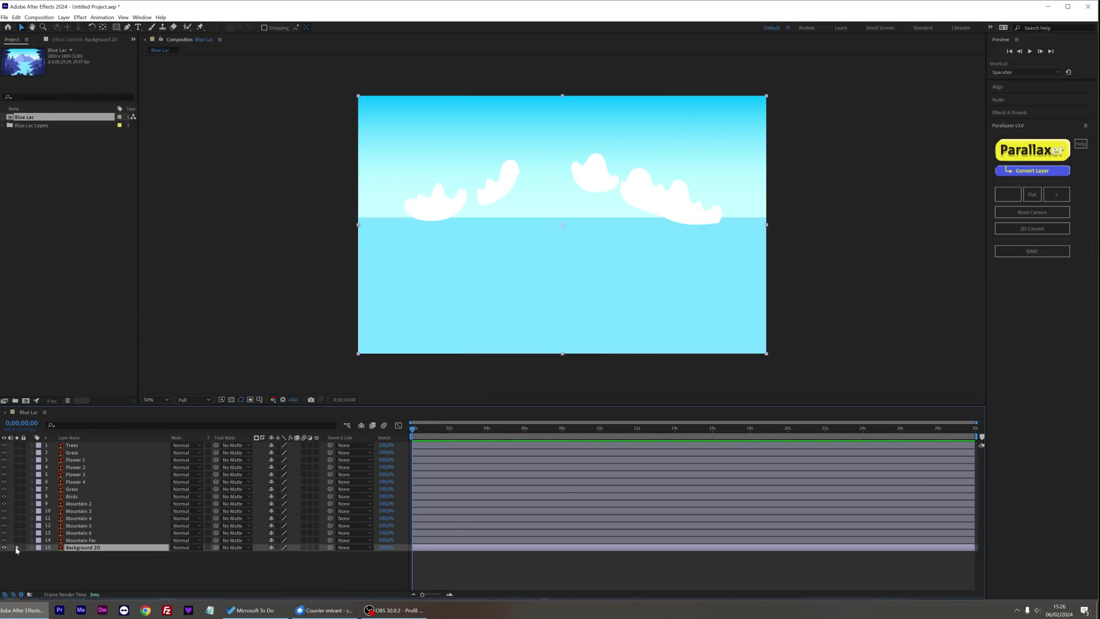
click(16, 548)
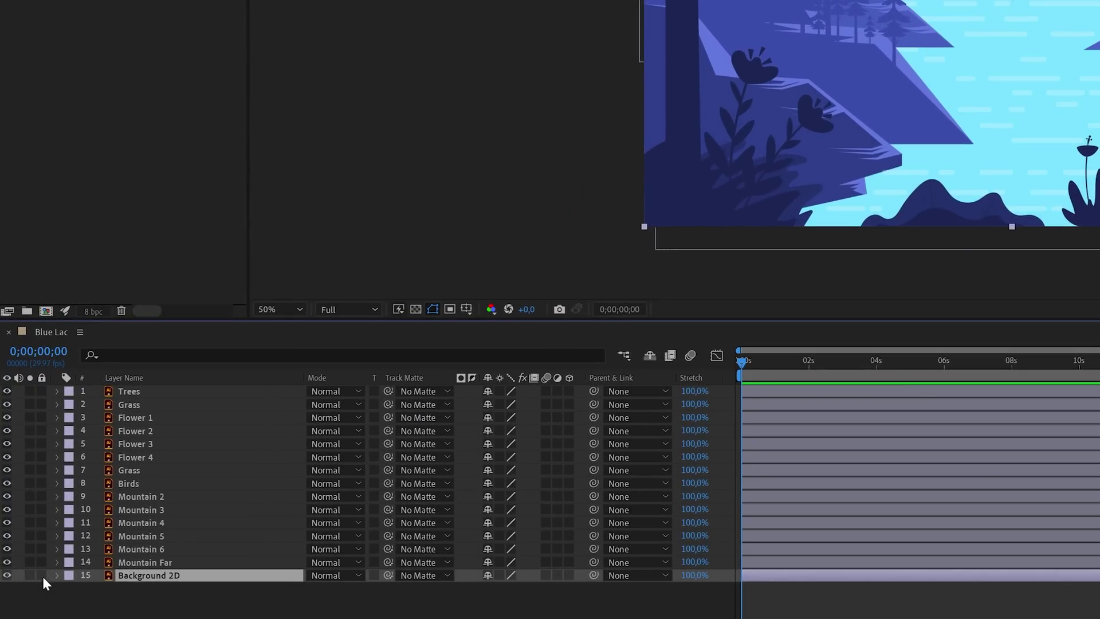
click(41, 574)
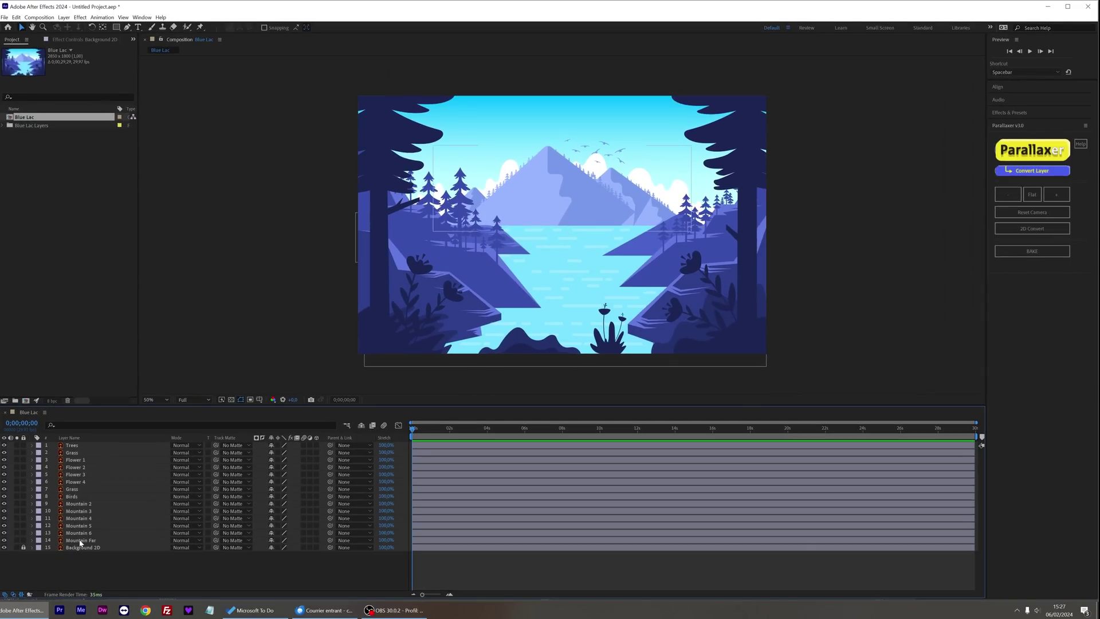
Check the layers from Mountain 2 to Mountain Far in solo and give them the Blue label color
click(146, 562)
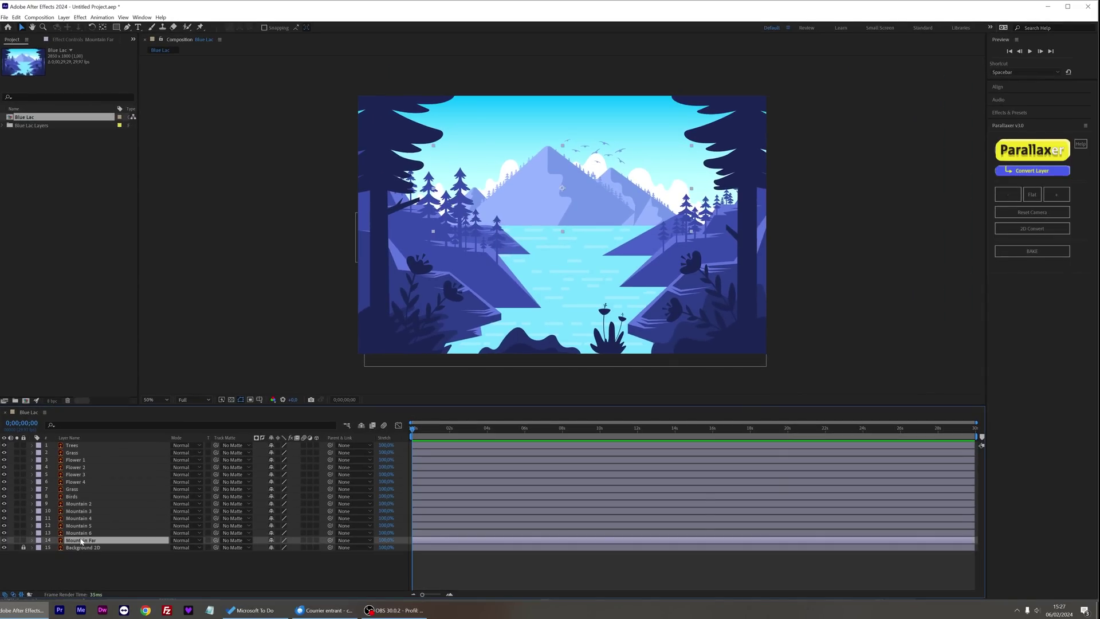
shift+click(80, 505)
click(17, 504)
click(39, 503)
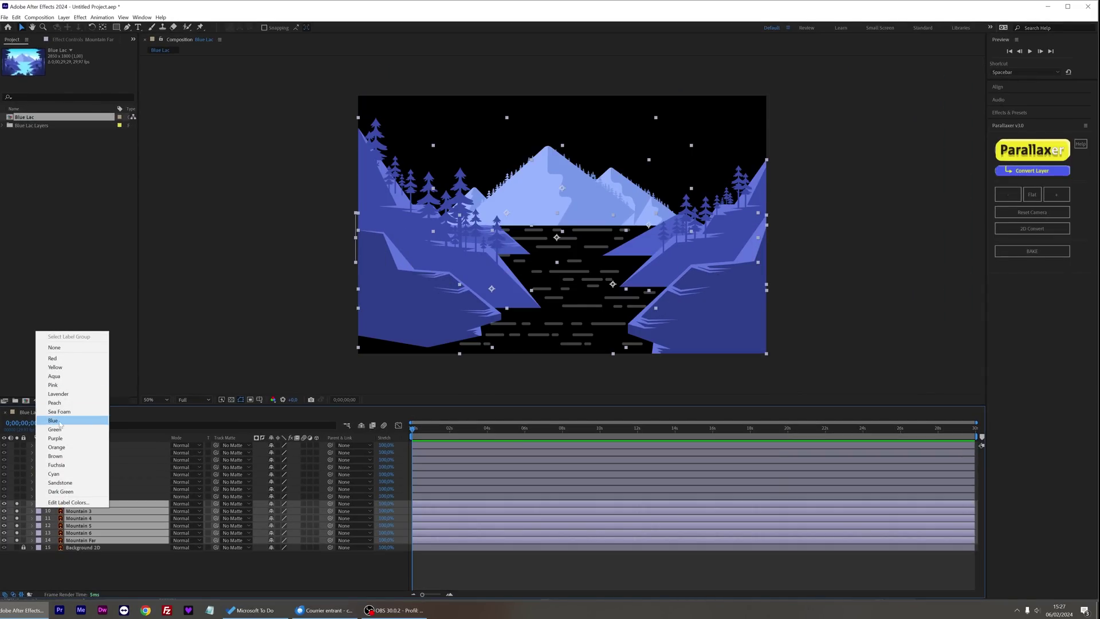
click(53, 420)
click(16, 503)
Check the Birds layer in solo and give it the Red label color
click(80, 496)
click(16, 496)
click(38, 496)
click(61, 351)
click(81, 574)
click(17, 496)
Check the foreground layers from Trees to the lower Grass in solo and give them the Green label color
click(75, 488)
shift+click(74, 445)
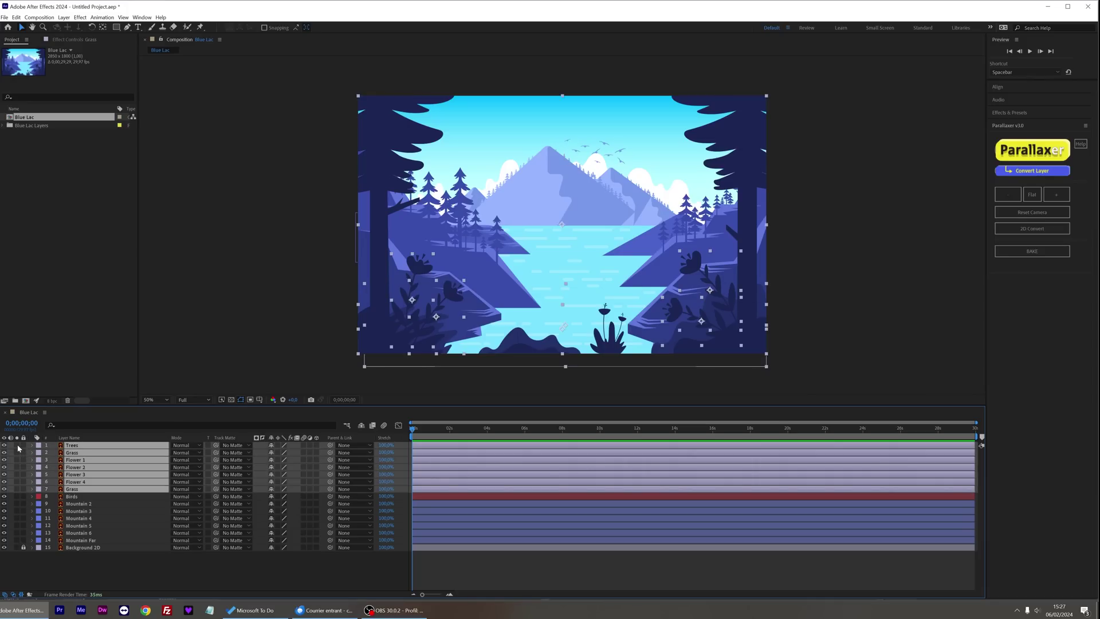
click(17, 446)
click(38, 448)
click(54, 370)
click(16, 447)
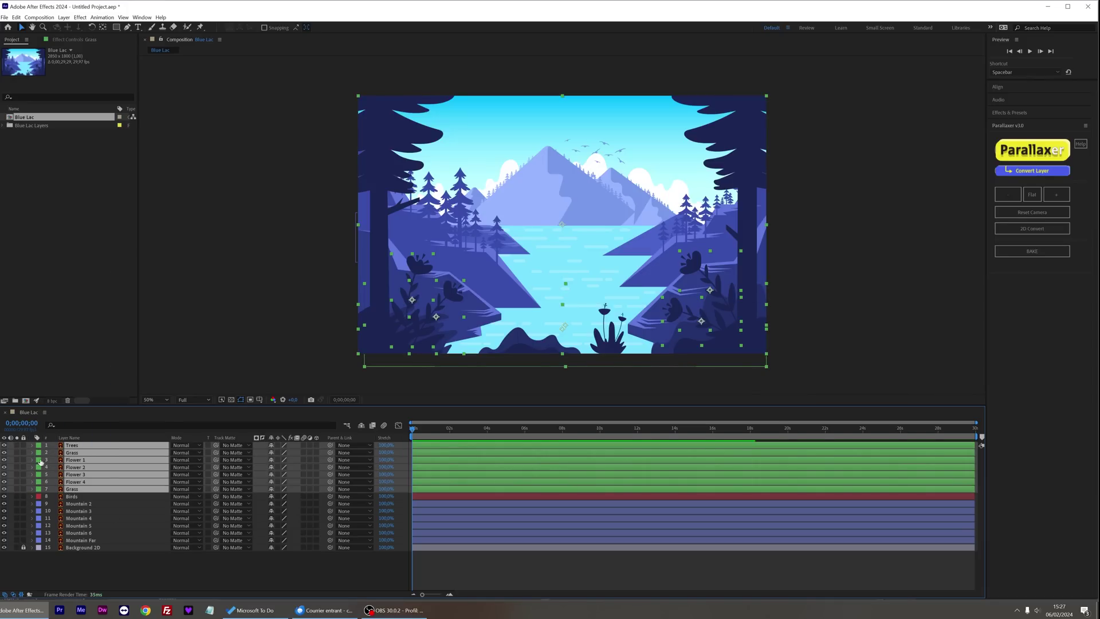
click(201, 581)
Convert the whole Blue Lac composition with Parallaxer as a LARGE scene and set the viewer to 2 Views
click(1031, 170)
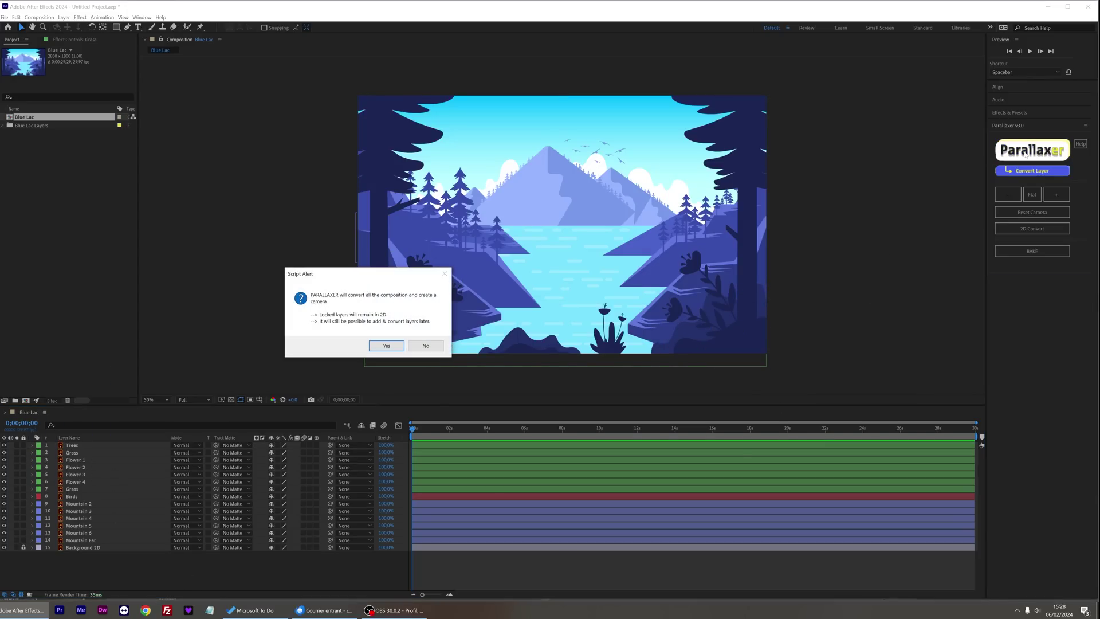
click(384, 346)
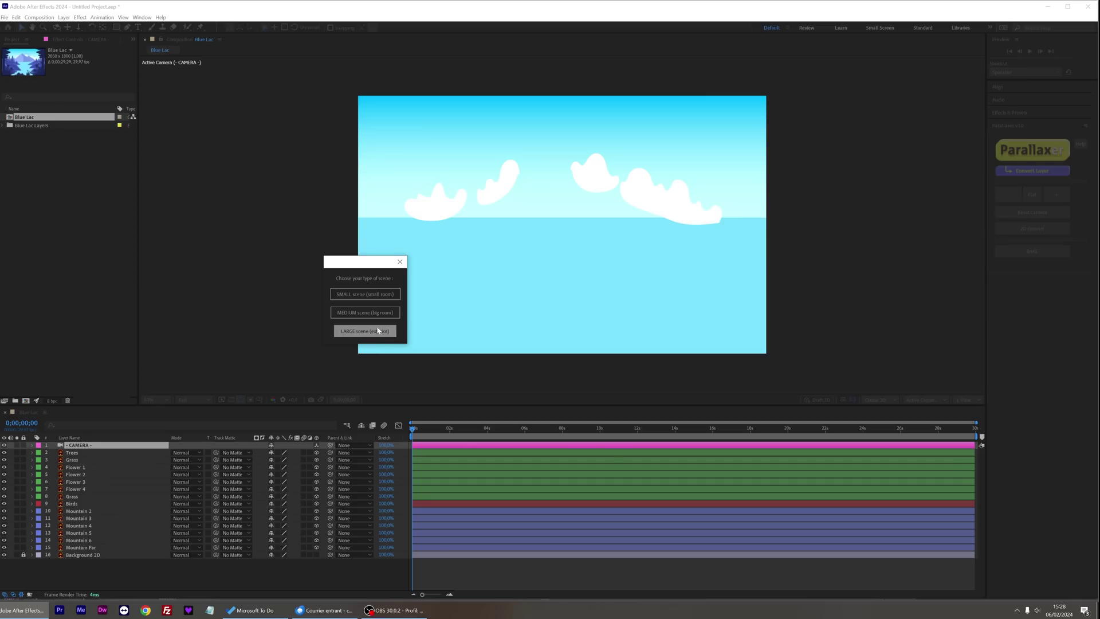
click(364, 331)
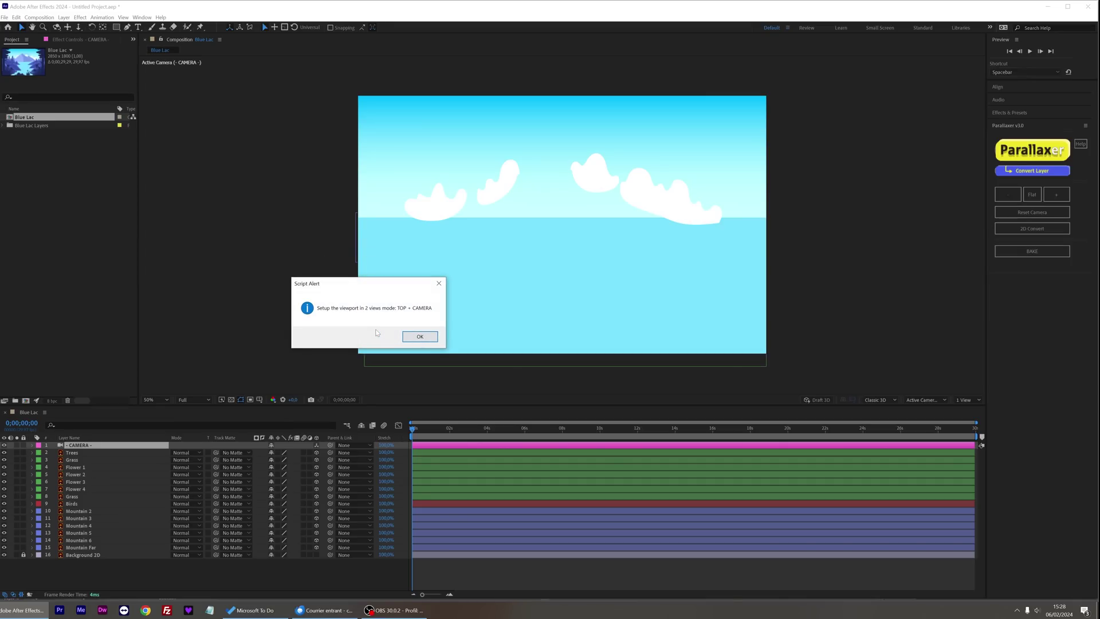
click(420, 337)
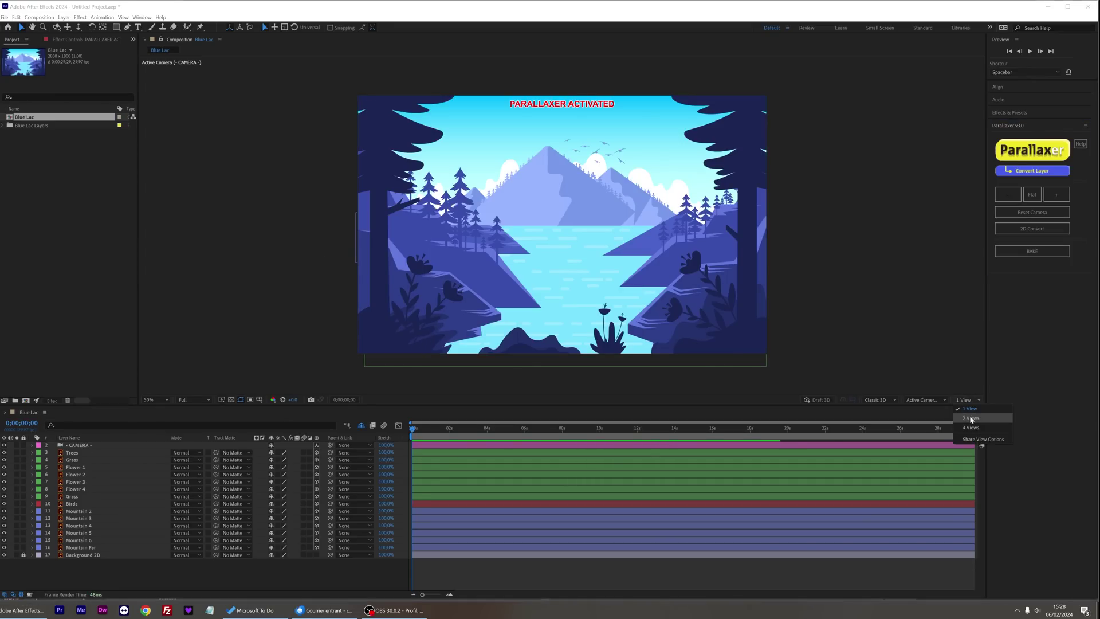
click(971, 419)
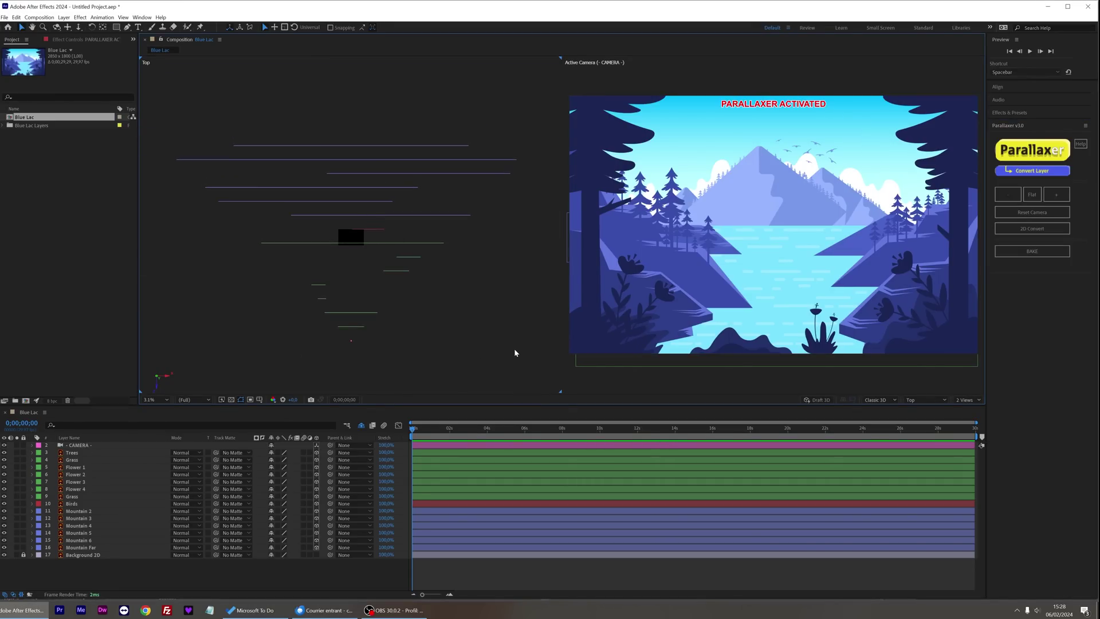
Test the parallax by shifting and dollying the camera, and undo the camera moves
mouse_move(351, 341)
mouse_down()
mouse_move(342, 230)
mouse_move(333, 347)
mouse_move(331, 337)
mouse_up()
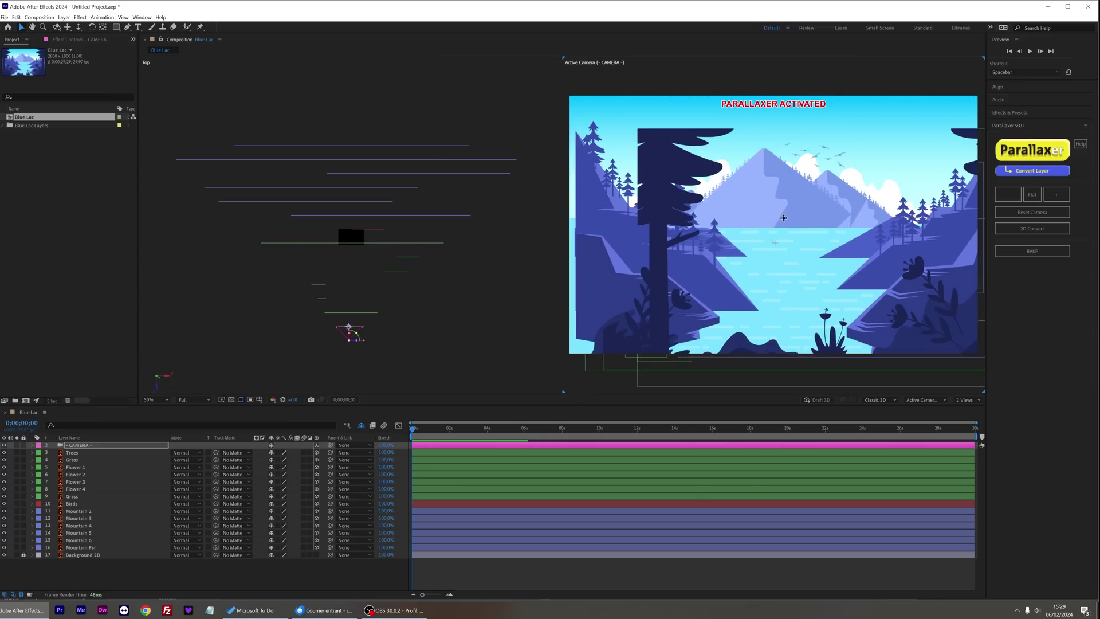
drag(783, 214, 742, 175)
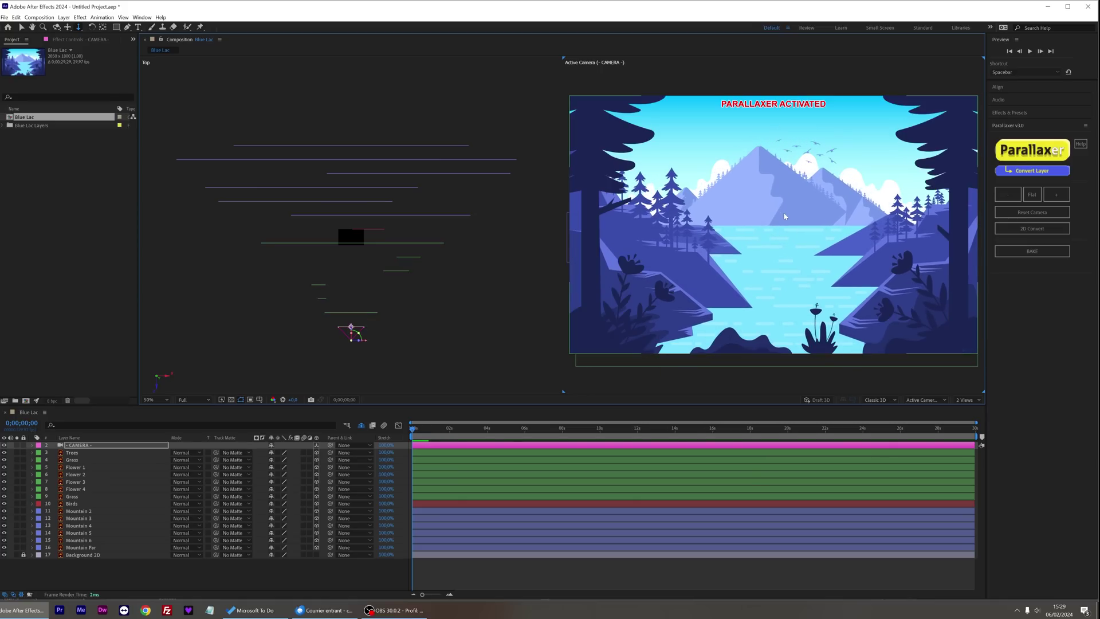
drag(723, 339, 773, 150)
key(ctrl+z)
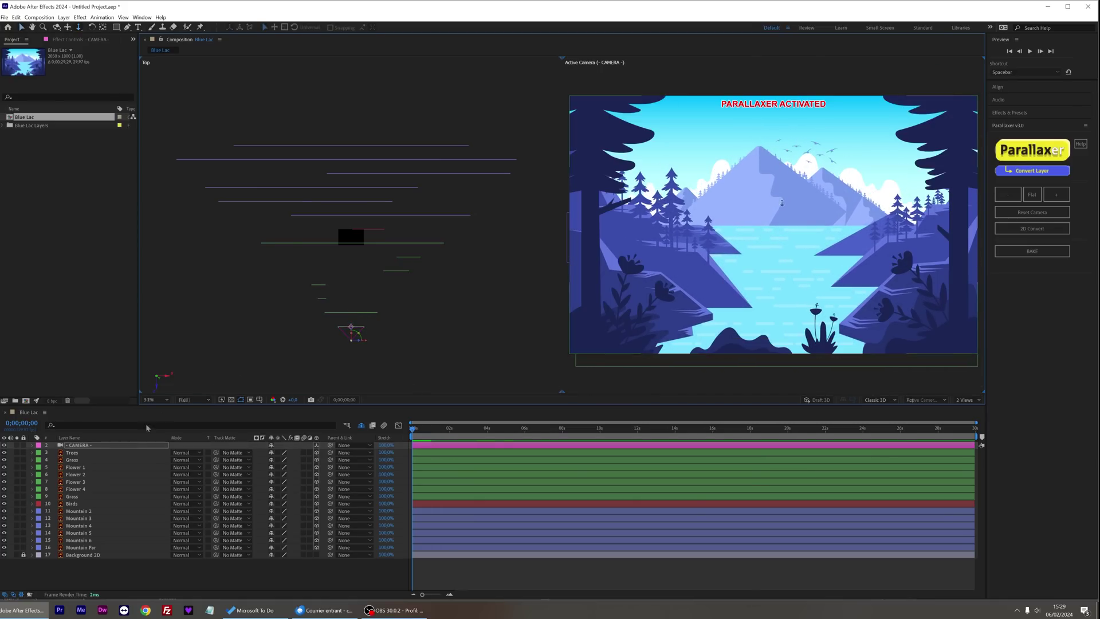
Tighten the depth spacing of the layers from Trees to the lower Grass by two Parallaxer steps and move them closer to the camera
click(80, 452)
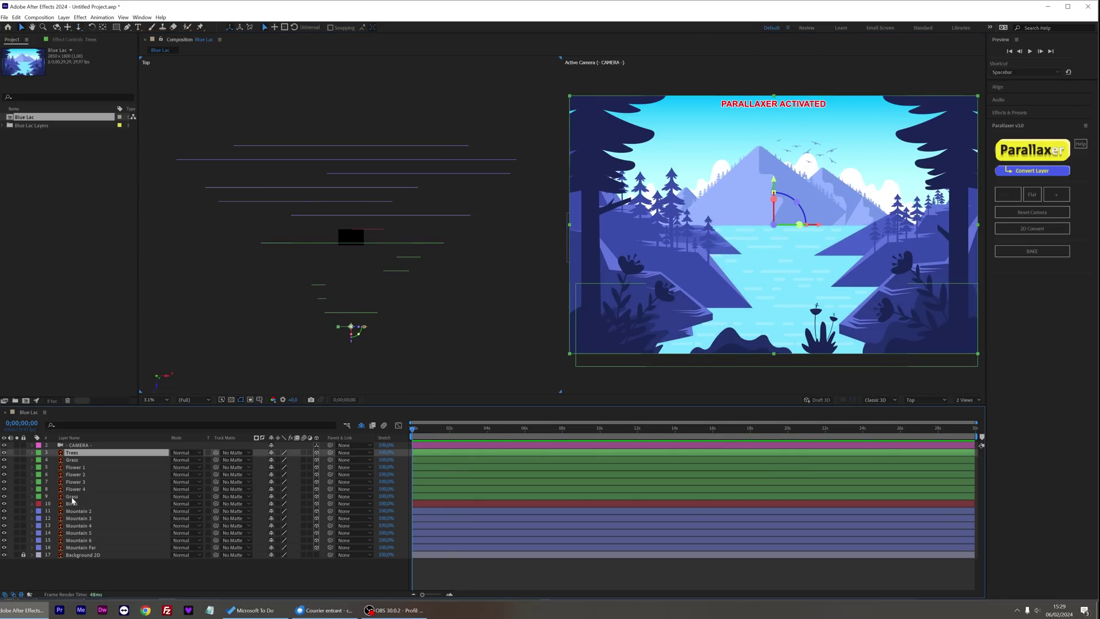
shift+click(71, 497)
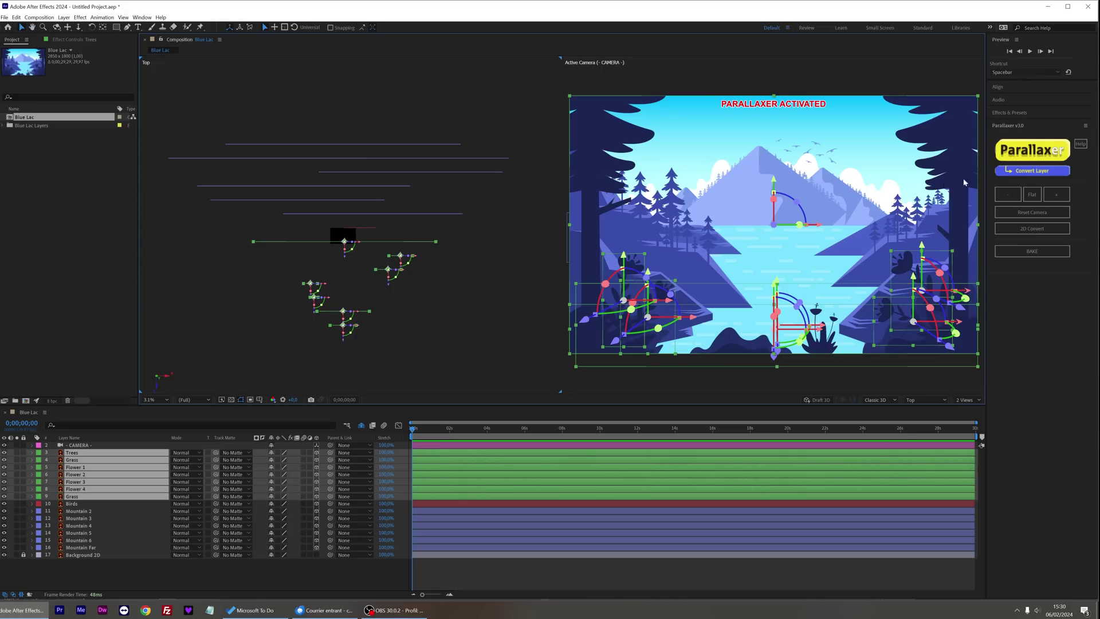
click(933, 258)
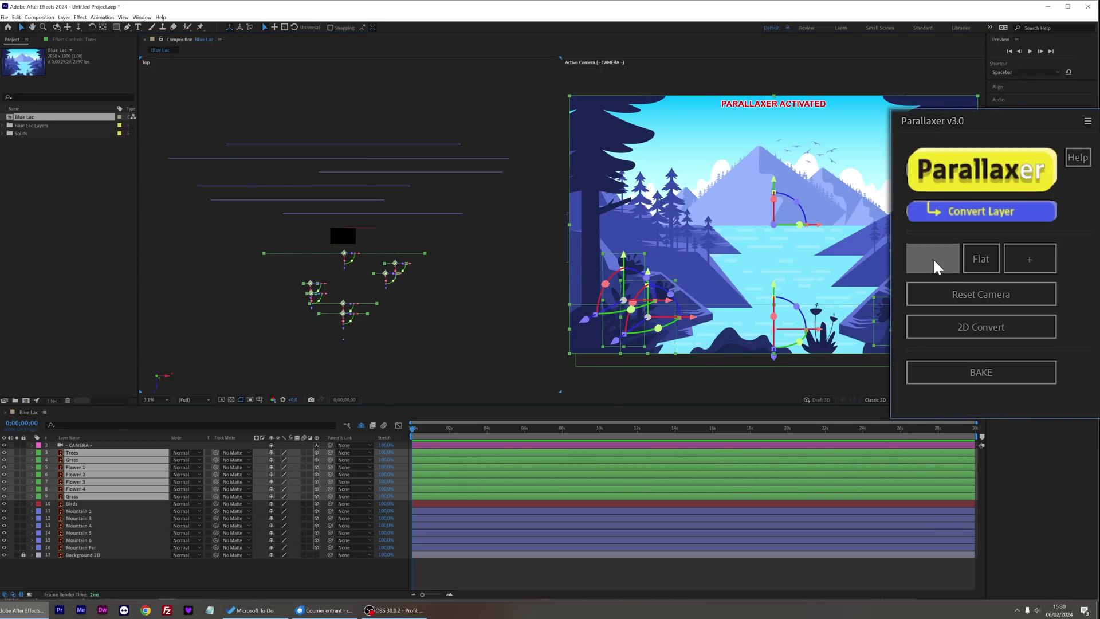
click(934, 260)
drag(408, 255, 288, 312)
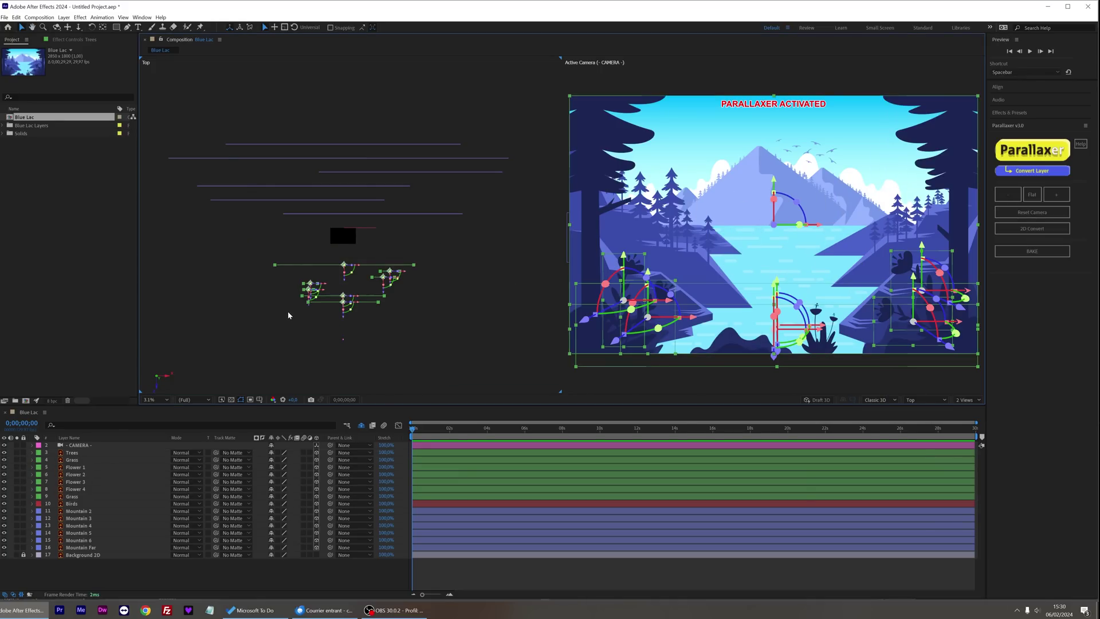
drag(343, 280, 343, 288)
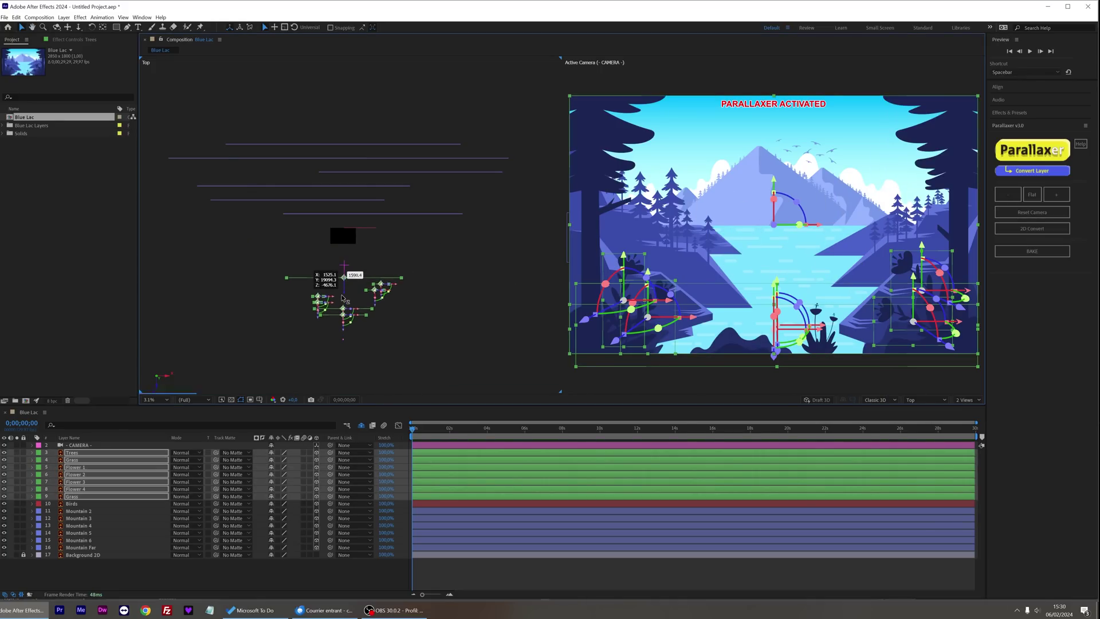
click(451, 358)
Pan and dolly the camera to test the parallax with the regrouped foreground
click(67, 27)
mouse_move(761, 189)
mouse_down()
mouse_move(801, 223)
mouse_move(737, 180)
mouse_move(800, 199)
mouse_move(753, 195)
mouse_up()
key(c)
drag(753, 195, 756, 256)
Spread the mountain layers farther apart in depth by three Parallaxer steps
drag(327, 120, 430, 225)
click(1063, 196)
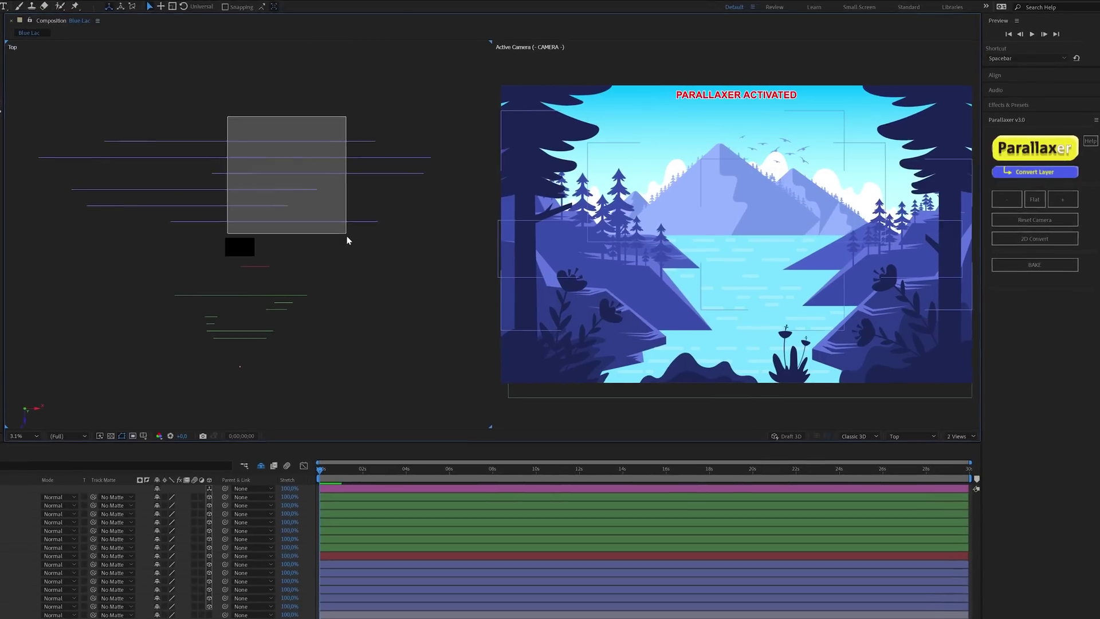
click(1066, 207)
click(1060, 209)
click(351, 287)
Tighten the depth spacing of the green foreground layers by three more Parallaxer steps
drag(299, 252, 72, 378)
click(1007, 208)
click(1005, 208)
click(1006, 208)
drag(175, 361, 162, 207)
Move and dolly the camera through the scene to test the new depth spacing
drag(714, 271, 697, 292)
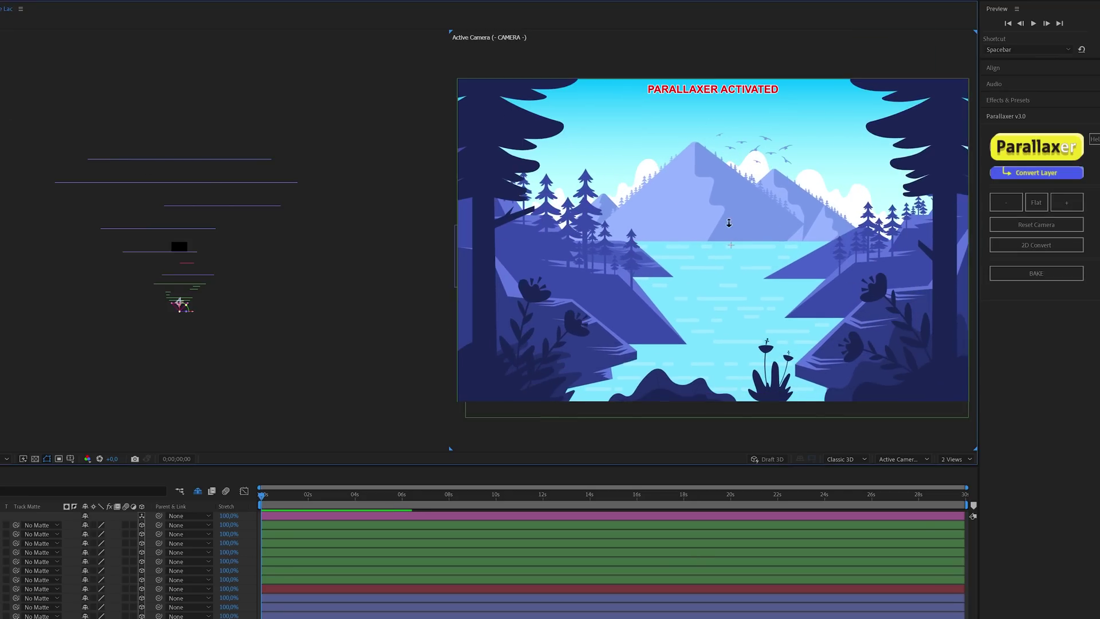
drag(728, 223, 759, 319)
drag(809, 288, 809, 284)
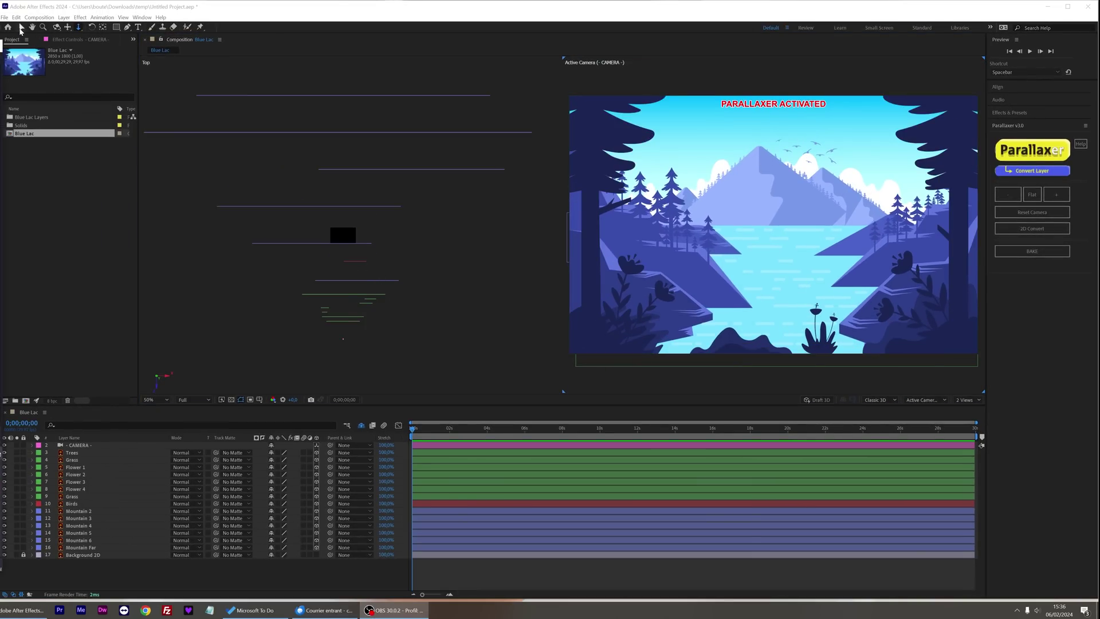
Pre-compose the Birds layer into a composition named Birds PreComp
click(21, 27)
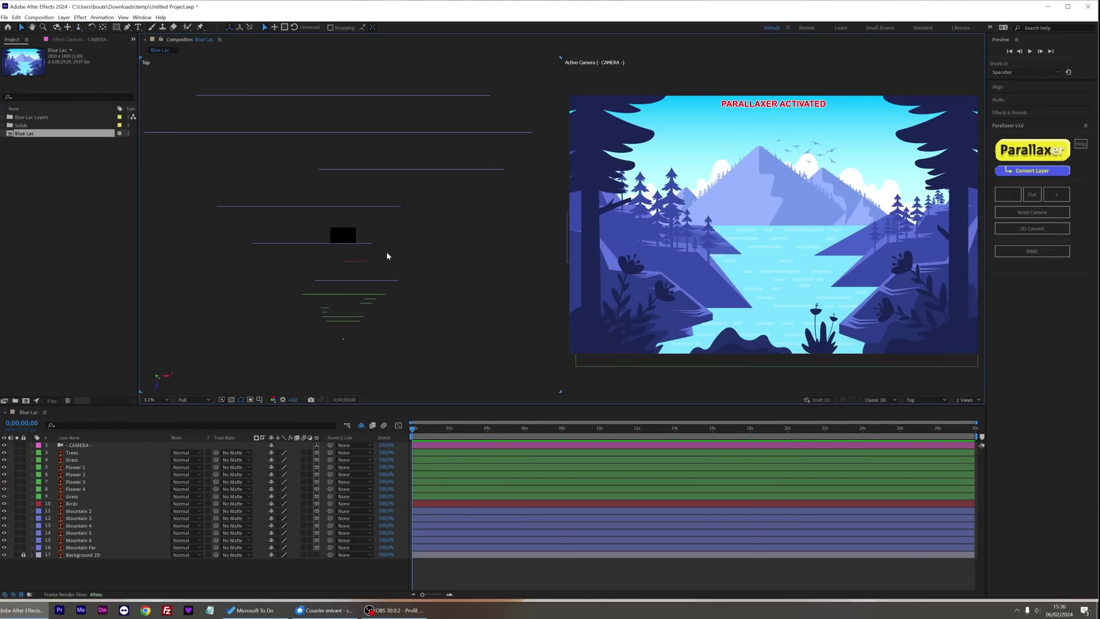
click(355, 261)
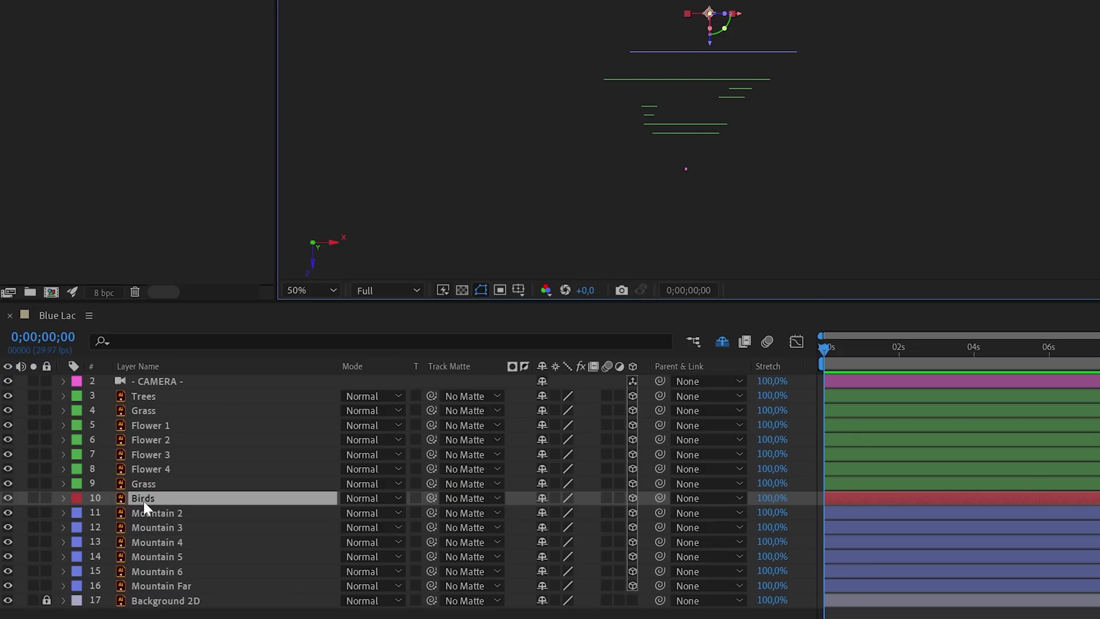
right_click(143, 499)
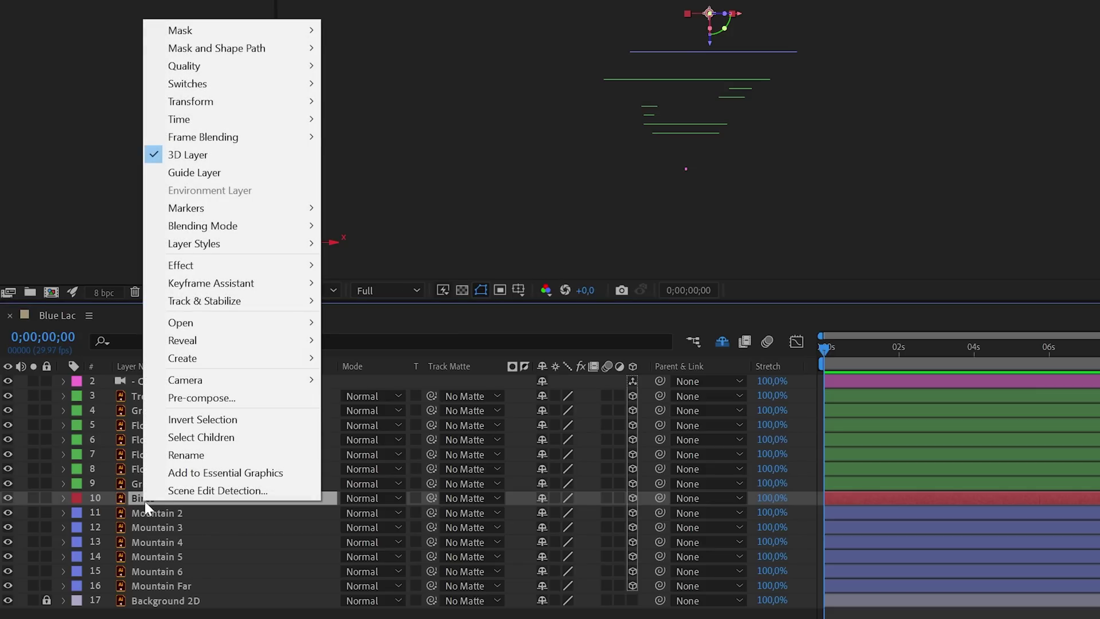
click(207, 401)
click(70, 222)
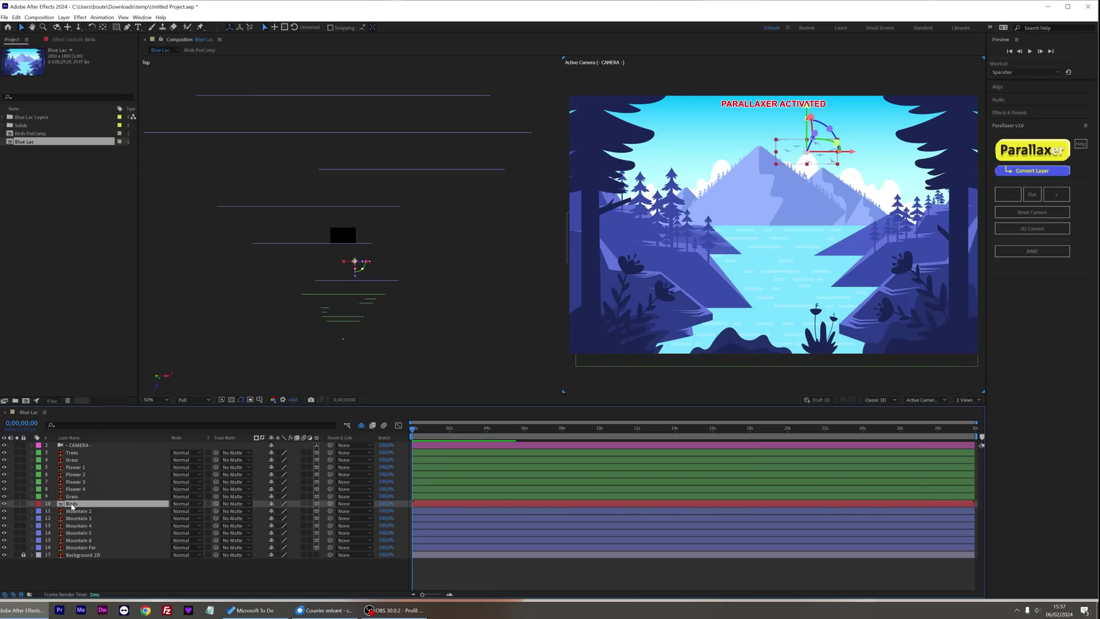
Open Birds PreComp and enlarge the composition to about 828 px wide with its aspect ratio locked
double_click(72, 506)
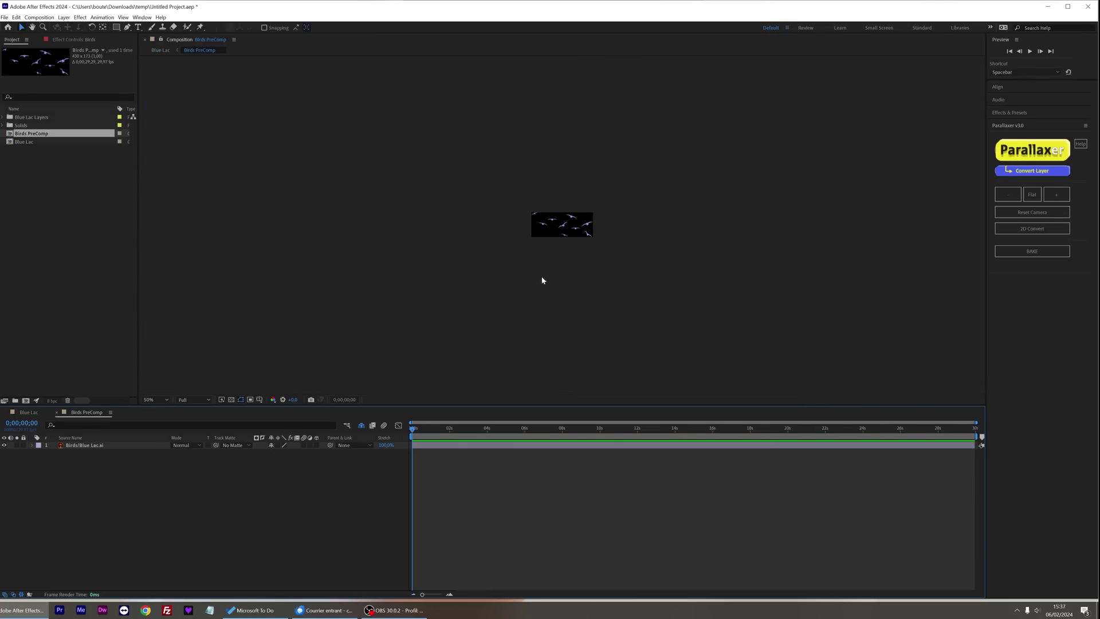
key(period)
click(49, 18)
click(61, 38)
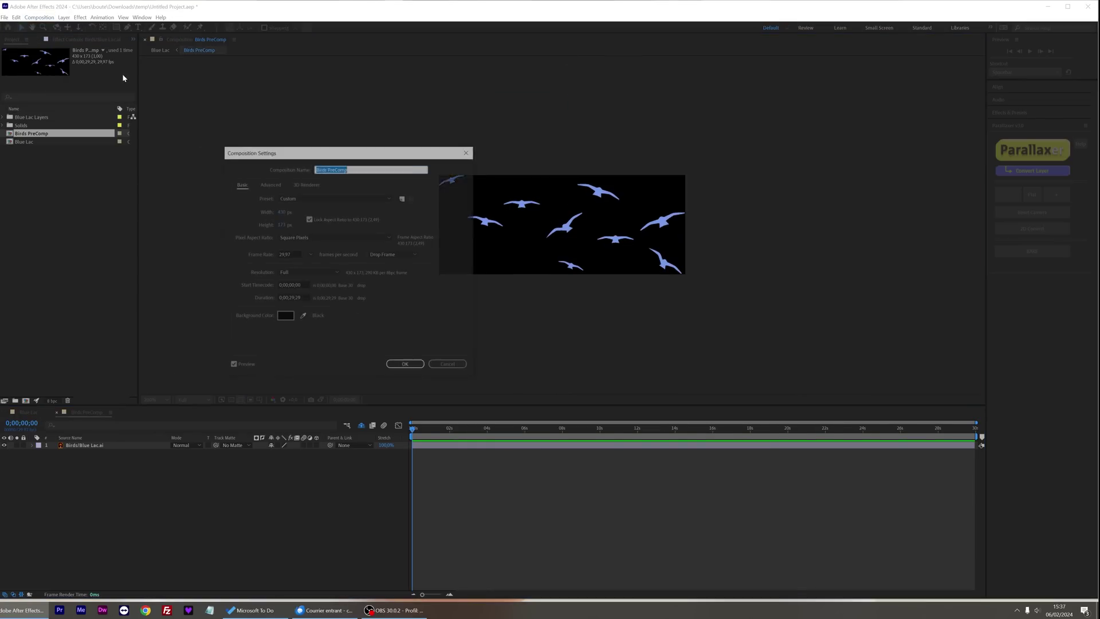
drag(304, 212, 336, 213)
click(406, 366)
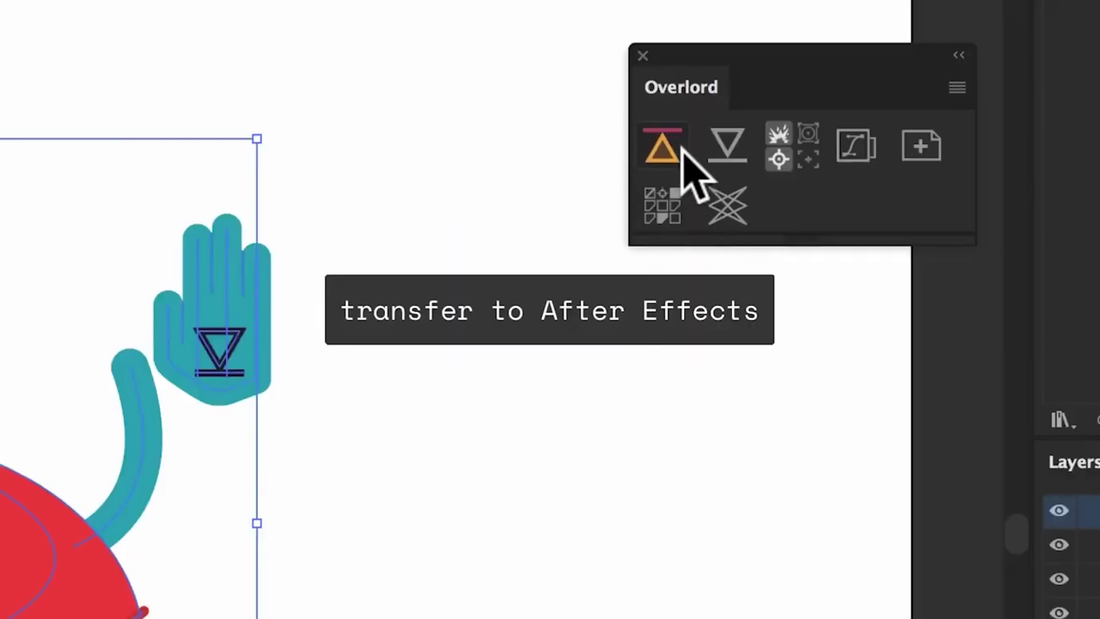
click(683, 148)
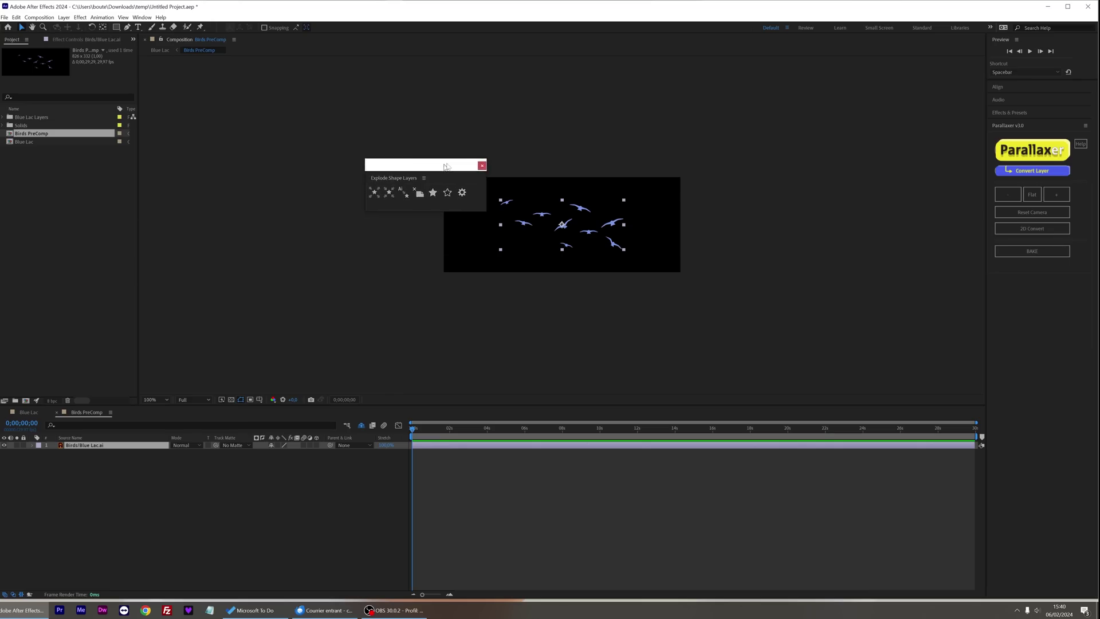
Convert the Birds Illustrator layer to shapes with Explode Shape Layers and explode it into one layer per bird
drag(526, 243, 520, 275)
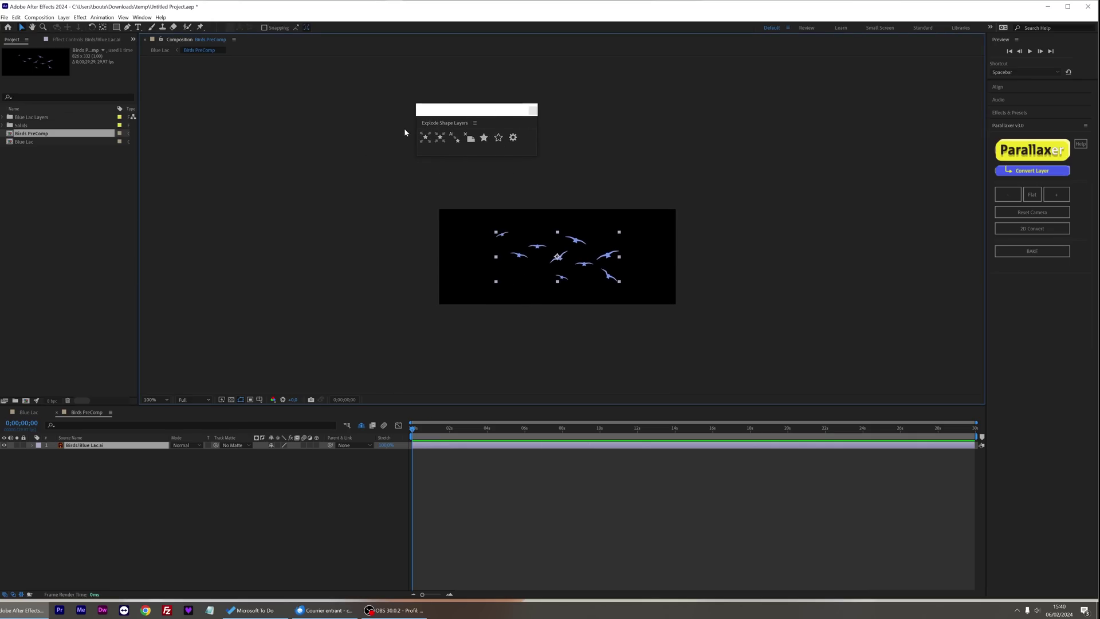
click(455, 139)
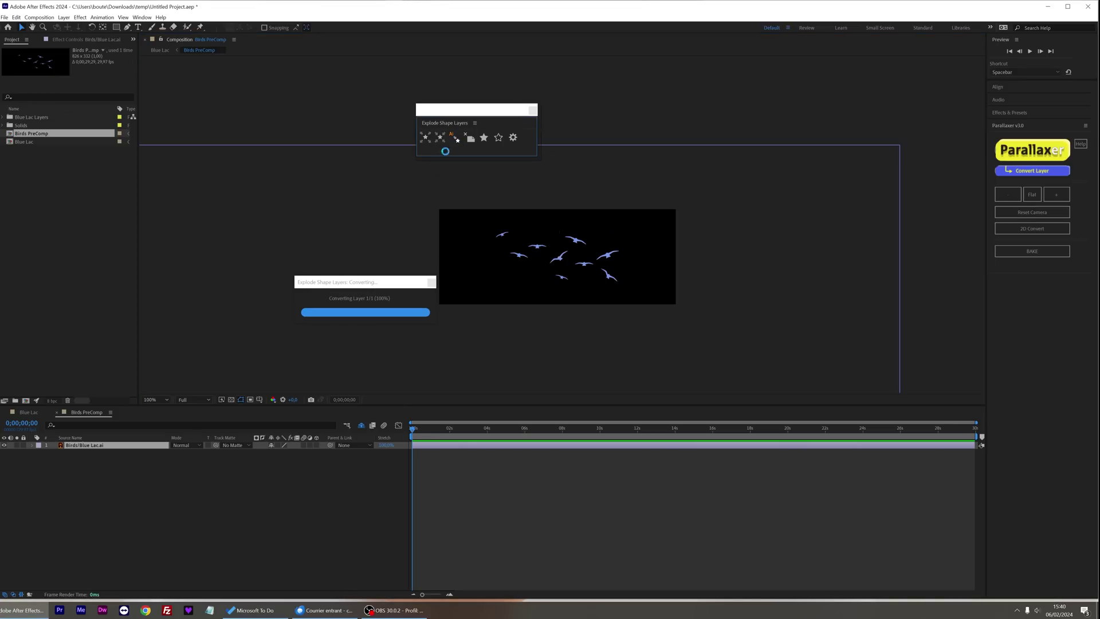
click(424, 139)
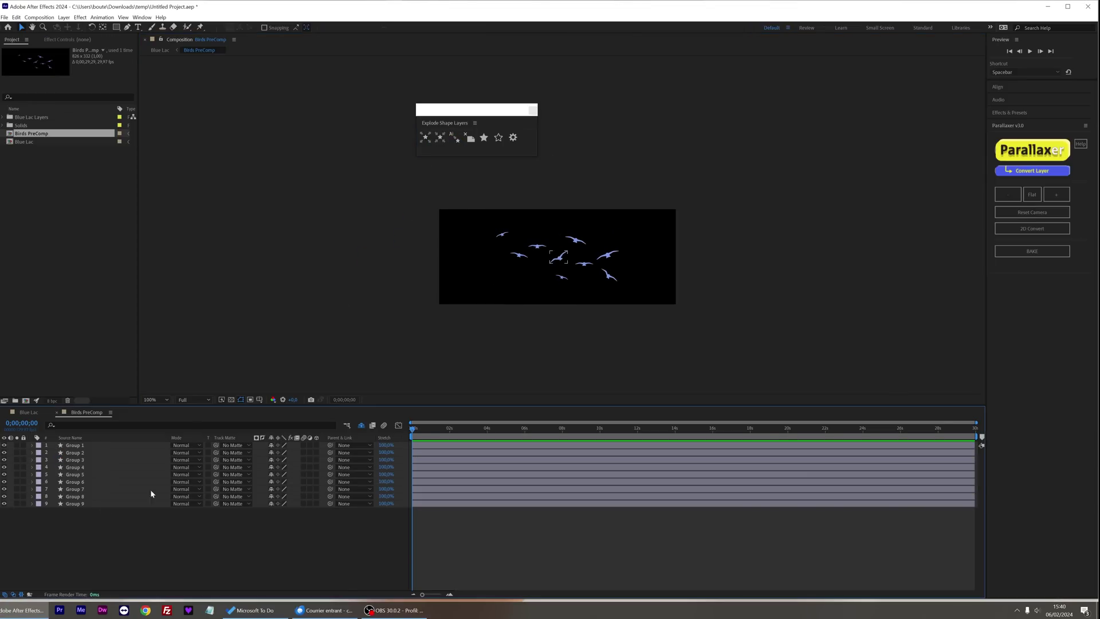
key(period)
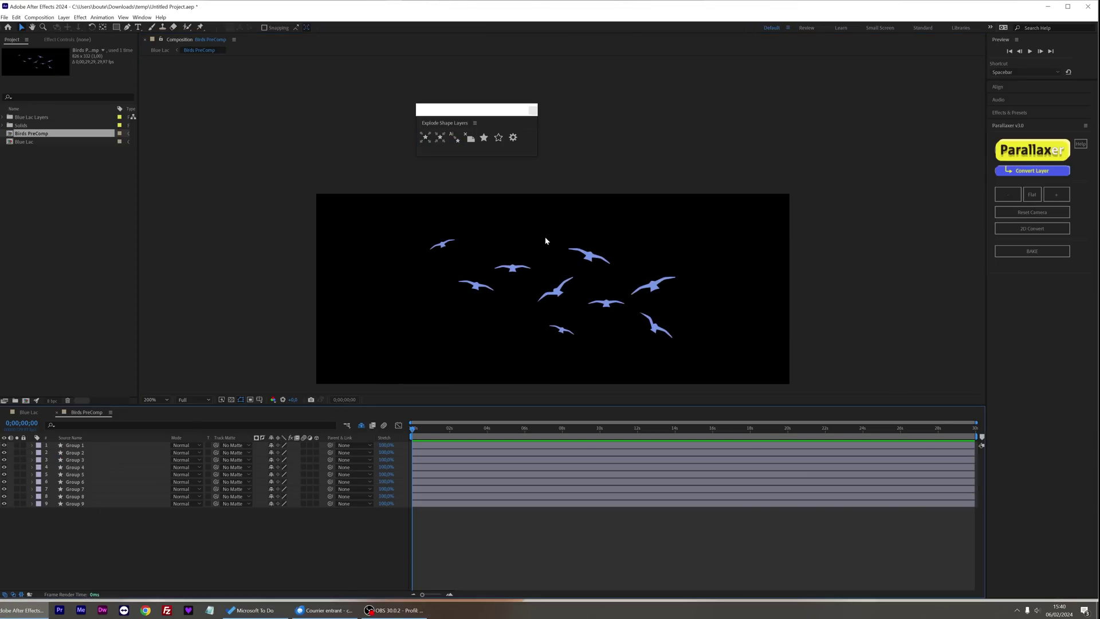
click(533, 110)
Animate the Position of the bird layers with keyframes, moving each bird to a new place at 0;00;03;00
key(ctrl+a)
key(p)
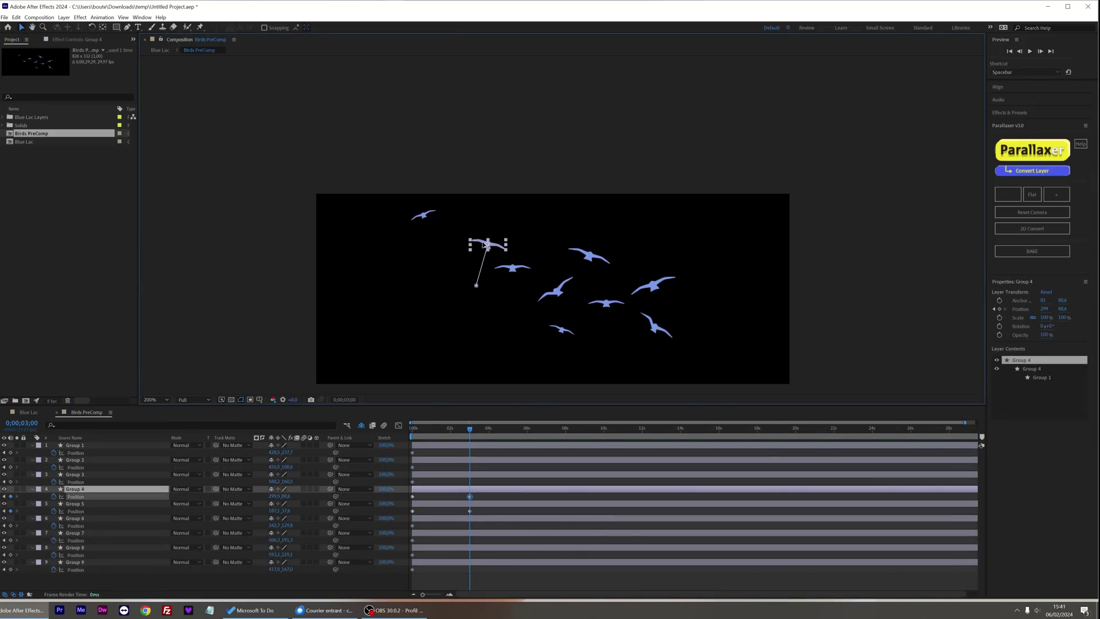
drag(512, 268, 513, 225)
drag(556, 290, 523, 264)
drag(589, 256, 616, 226)
drag(606, 303, 633, 245)
drag(655, 327, 716, 294)
drag(563, 331, 576, 316)
Preview the birds' flight animation and return to the Blue Lac composition
key(space)
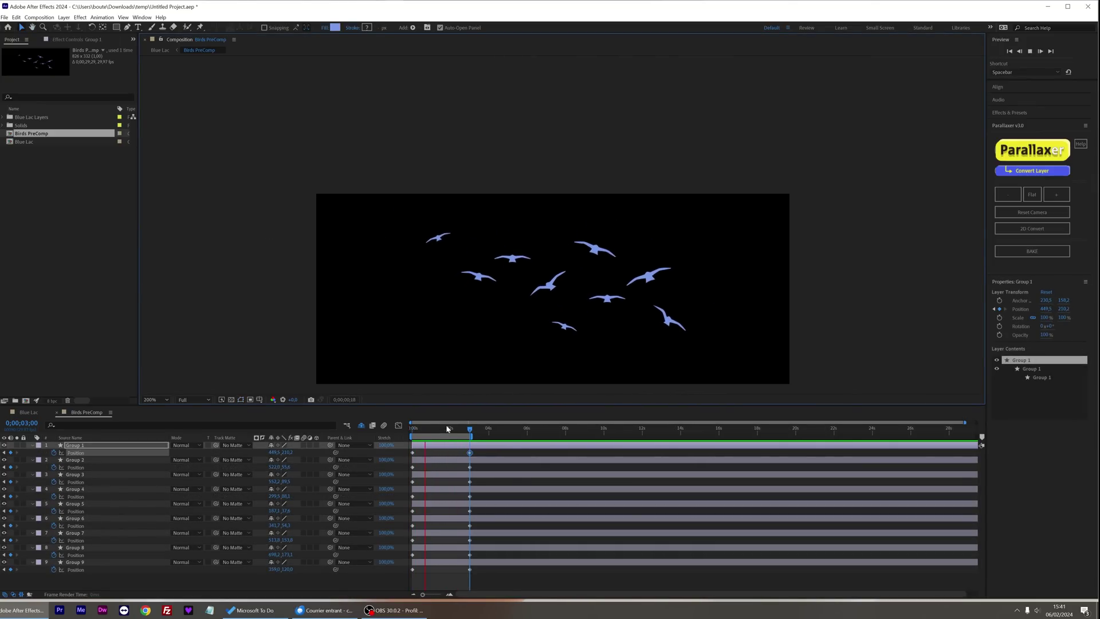
key(space)
click(25, 412)
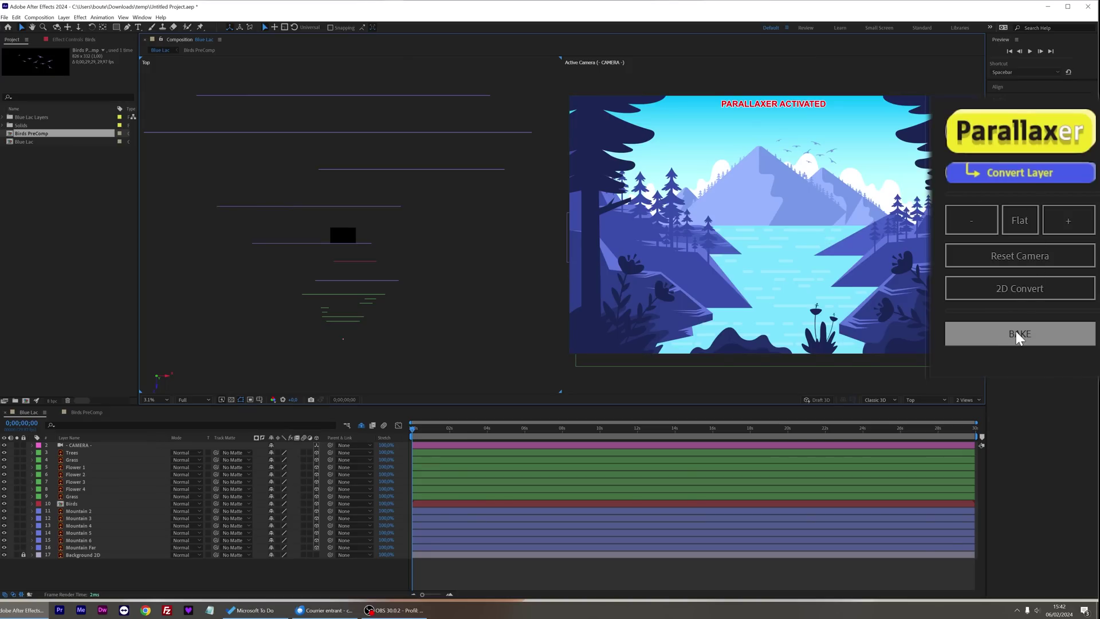
Bake the Blue Lac scene, keyframe the camera moving forward through the layers to 0;00;03;00, and preview the animation
click(1031, 252)
click(389, 352)
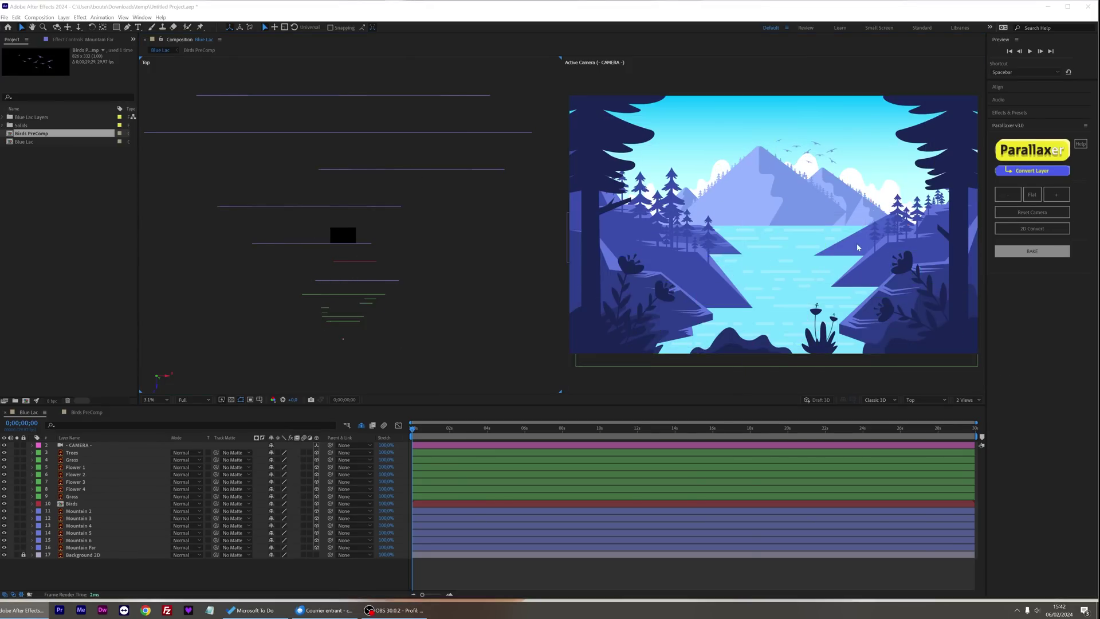
click(374, 338)
drag(346, 329, 350, 301)
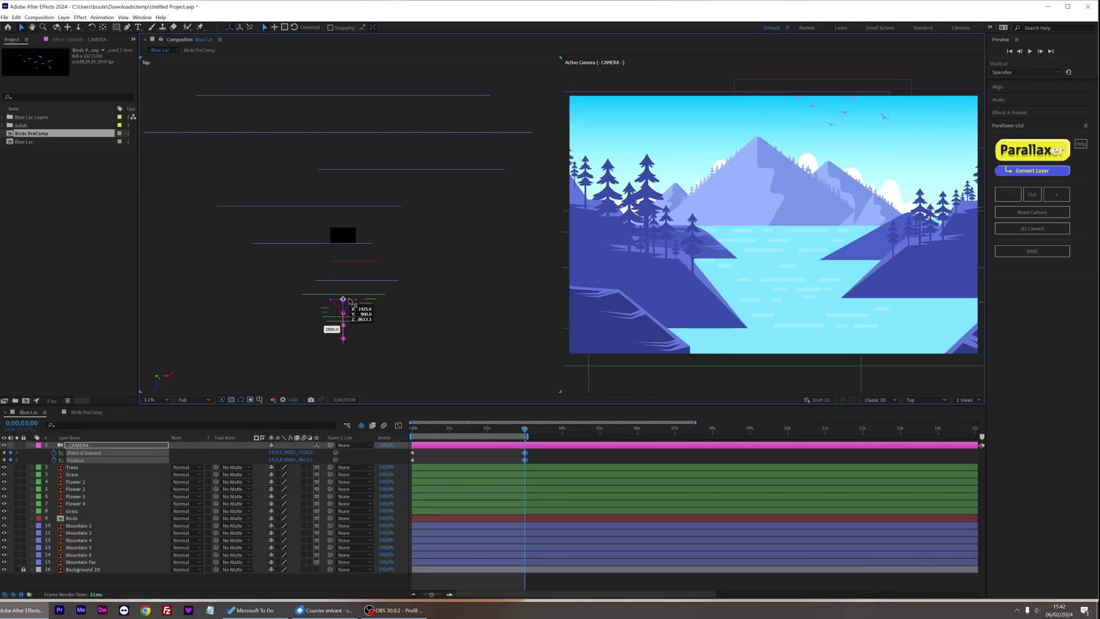
key(space)
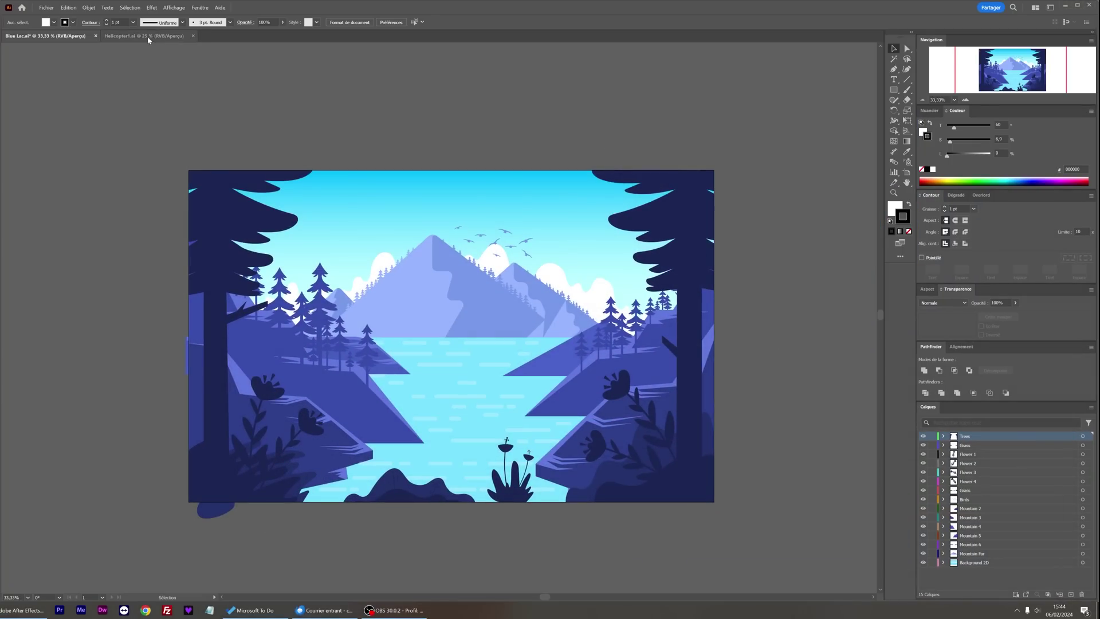
Switch to Helicopter1.ai in Illustrator and delete the blue background square behind the helicopter
click(142, 39)
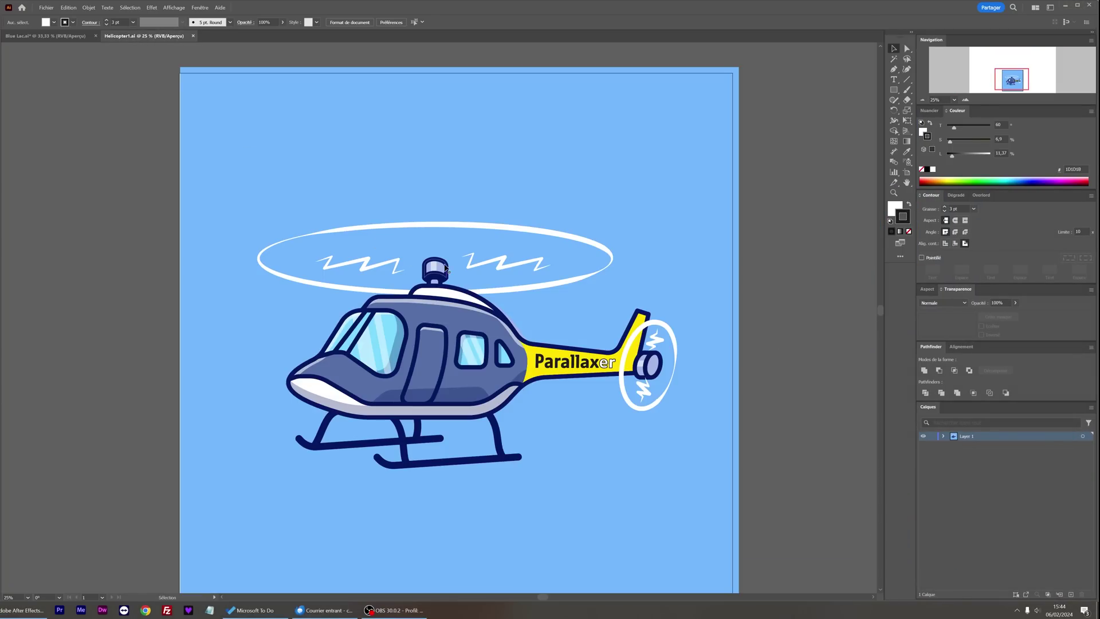
scroll(588, 455, down, 1)
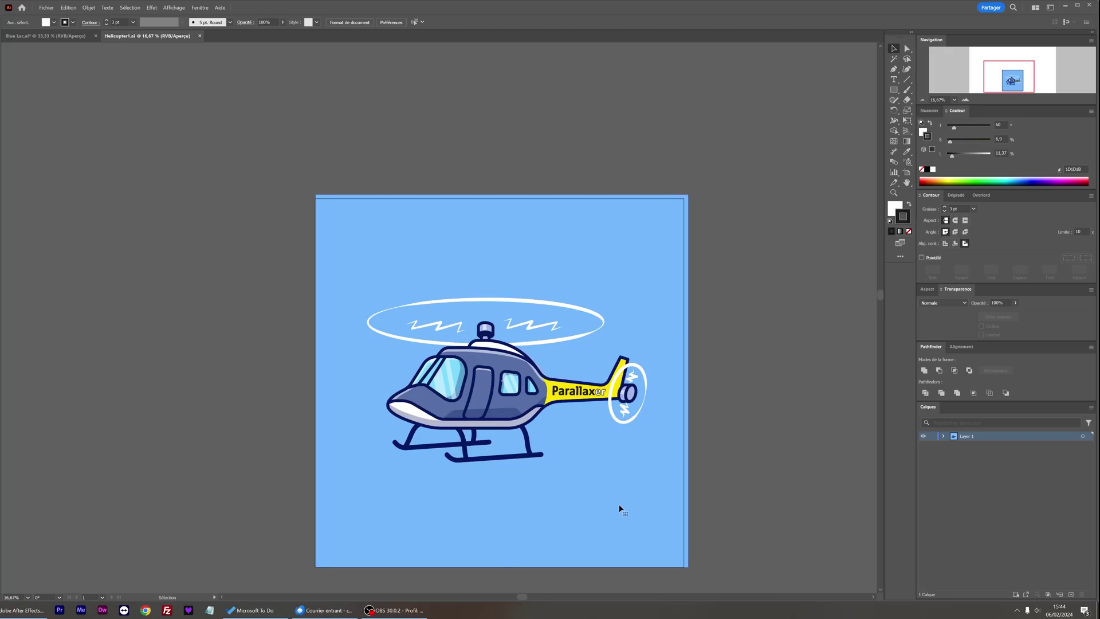
click(589, 508)
drag(589, 508, 591, 457)
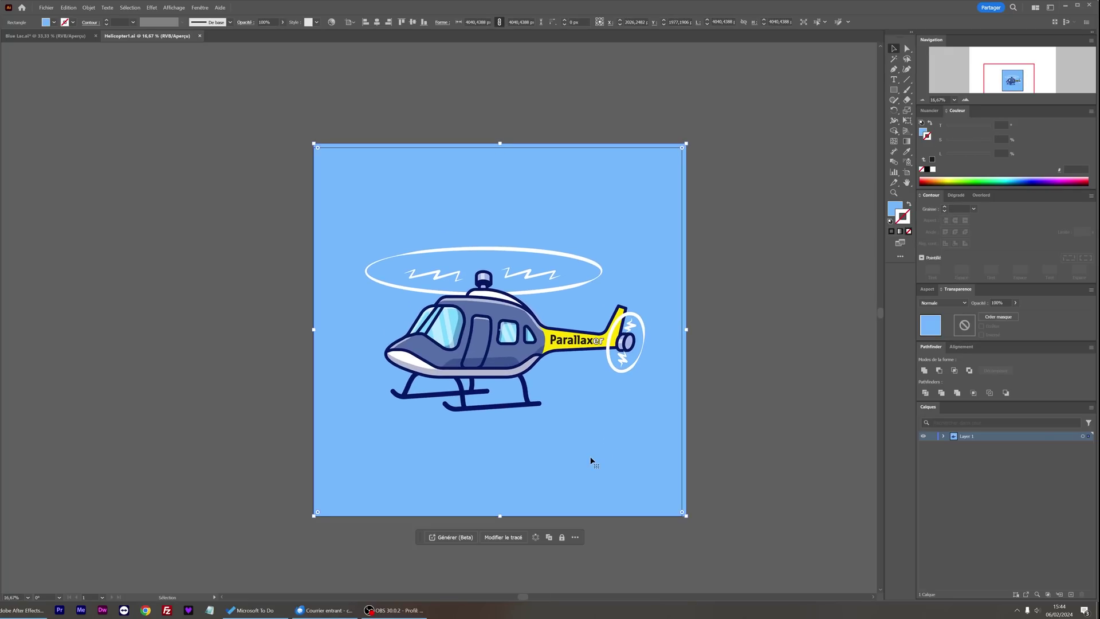
key(Delete)
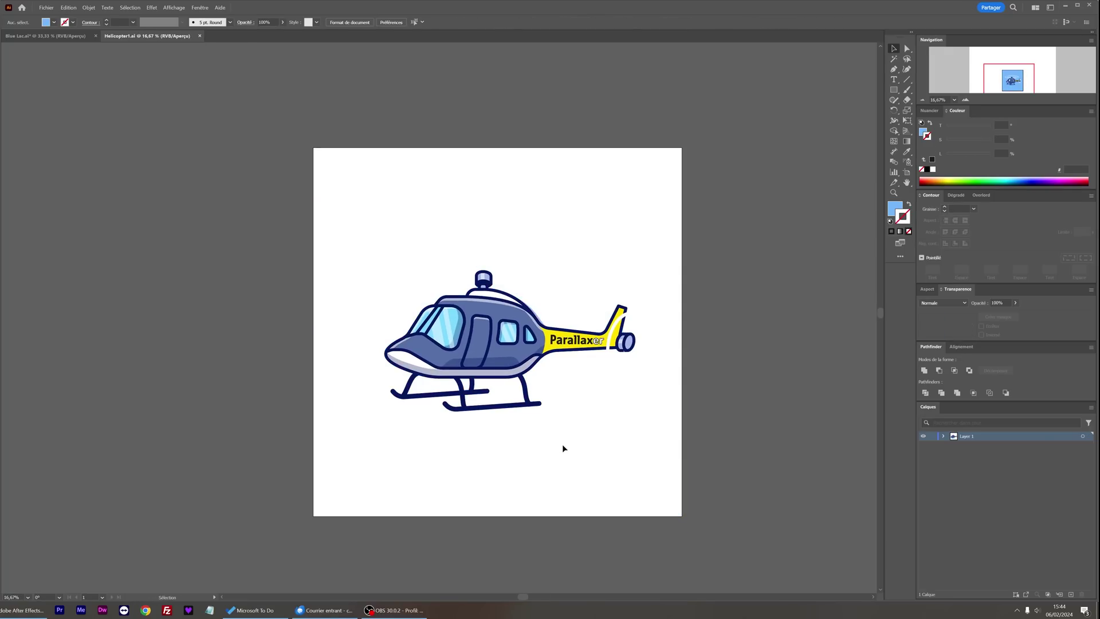
Switch to After Effects and import Helicopter1.ai as footage with merged layers
click(25, 612)
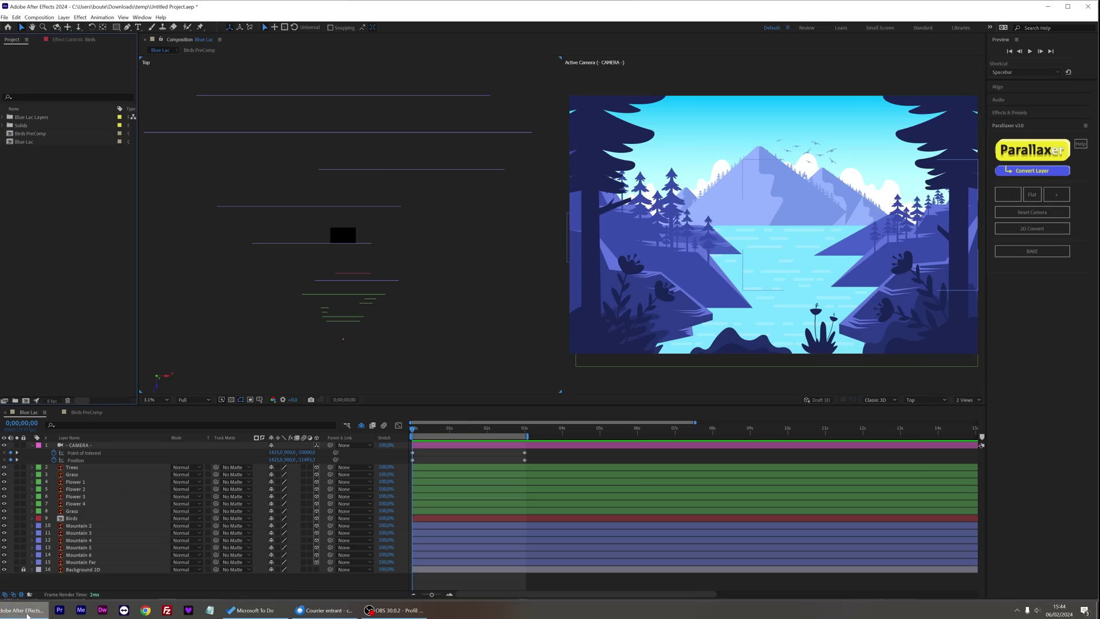
double_click(33, 215)
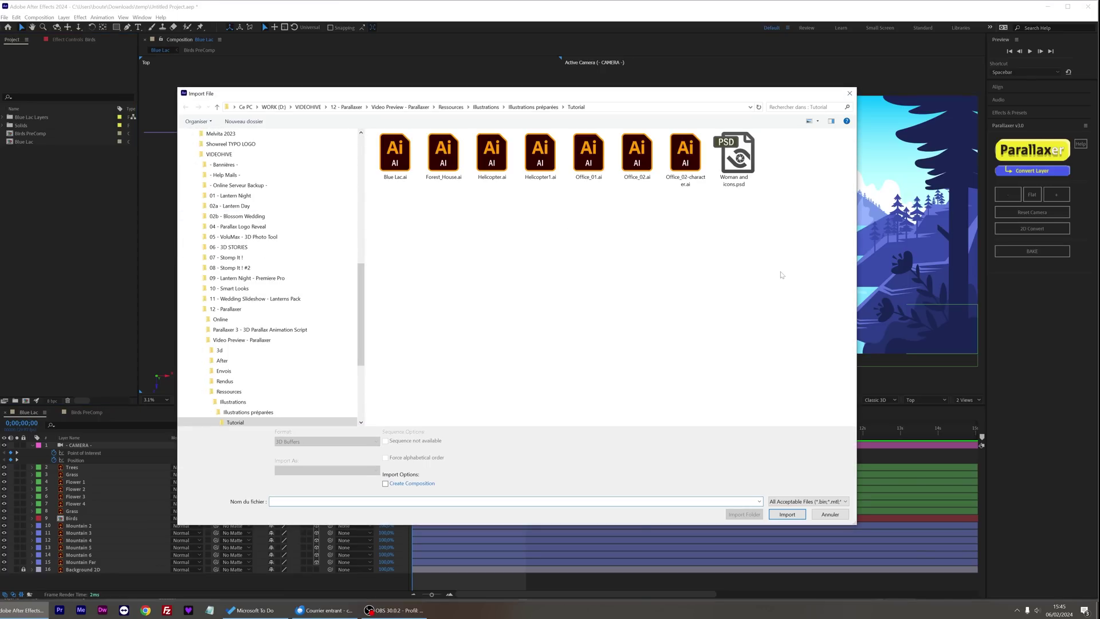
double_click(542, 157)
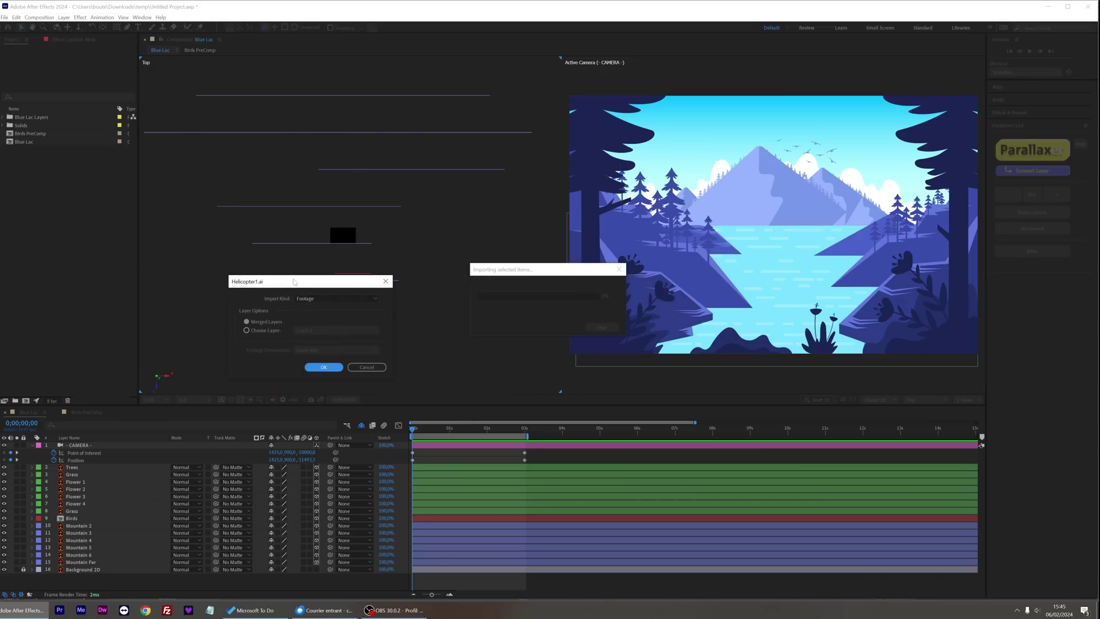
click(323, 367)
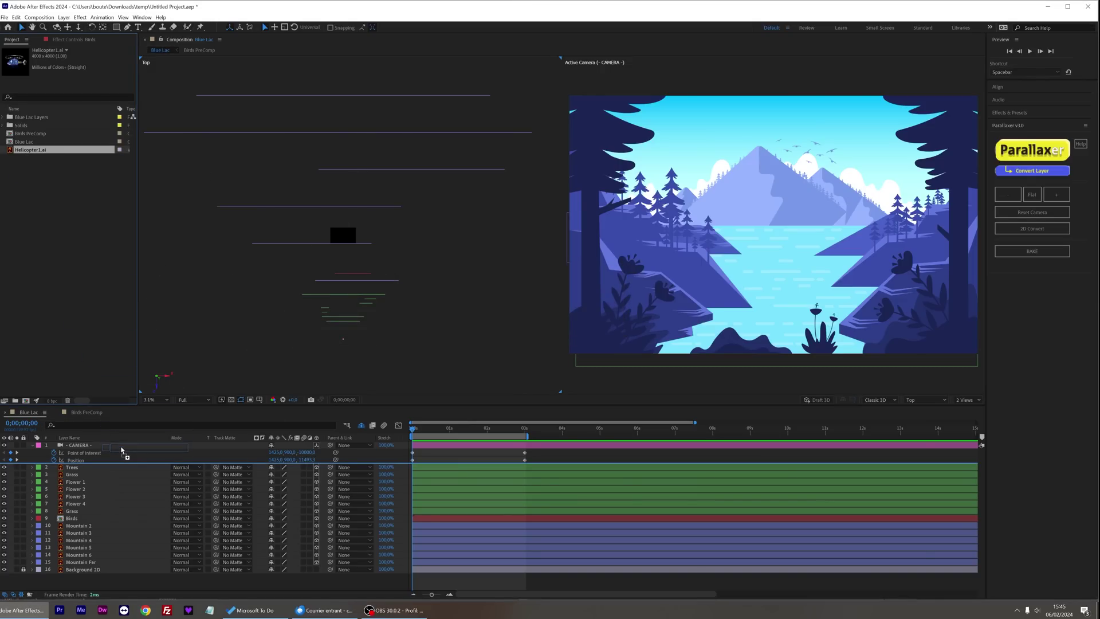
Add Helicopter1.ai to the Blue Lac composition above the Trees layer, scale it down and place it over the lake
drag(122, 450, 125, 452)
scroll(811, 252, down, 1)
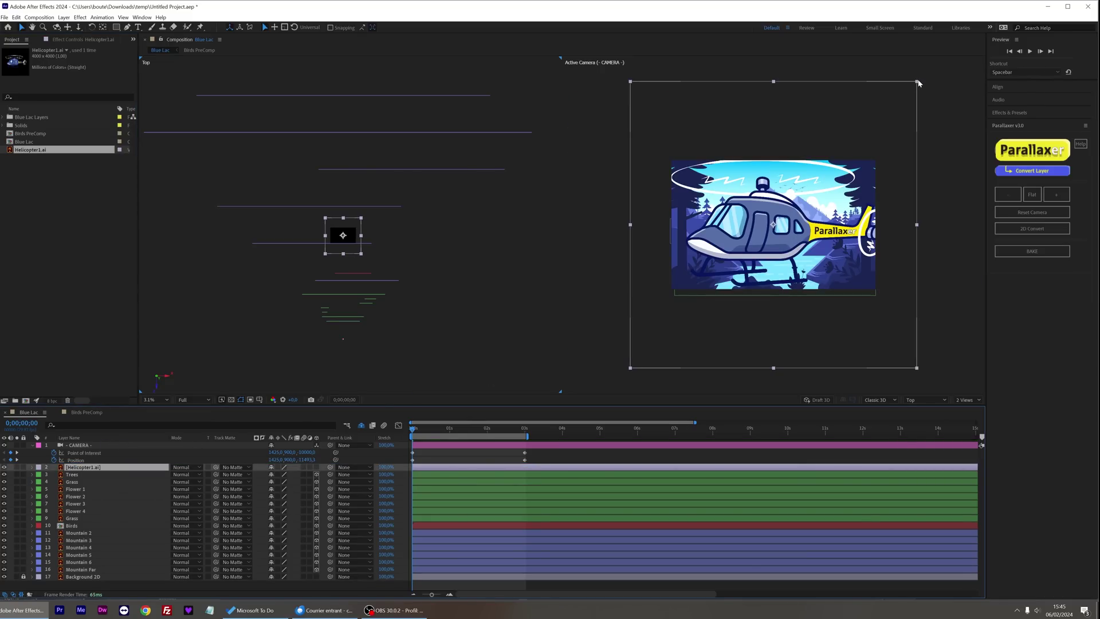
drag(918, 83, 807, 172)
key(period)
drag(783, 241, 811, 234)
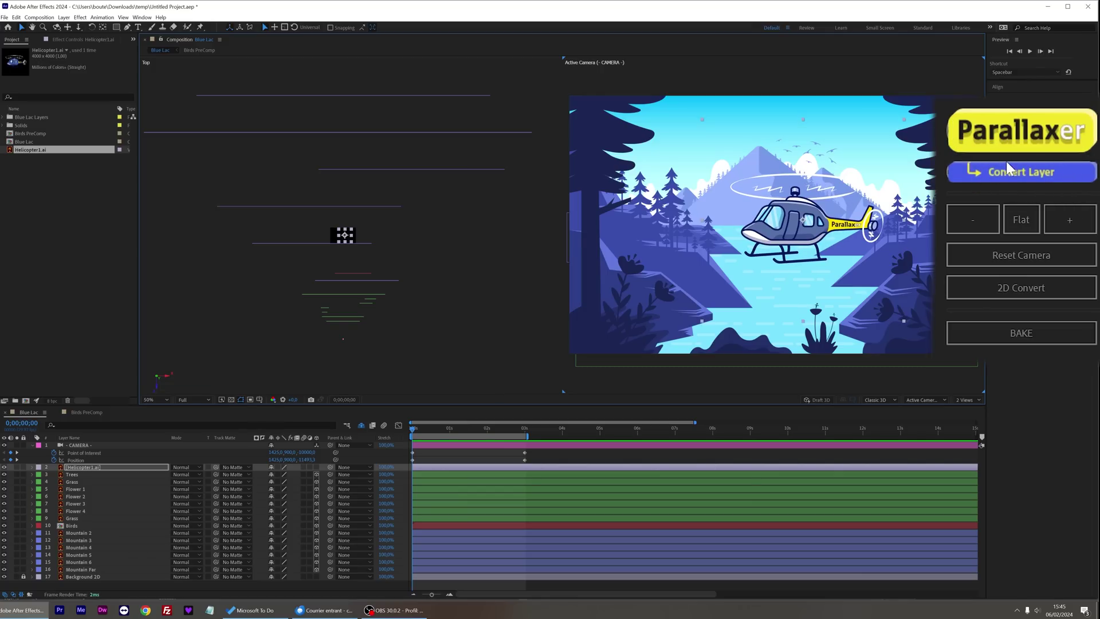
Convert the helicopter layer with Parallaxer, bring it forward in depth in front of the nearest mountains, and test the camera movement
click(1026, 170)
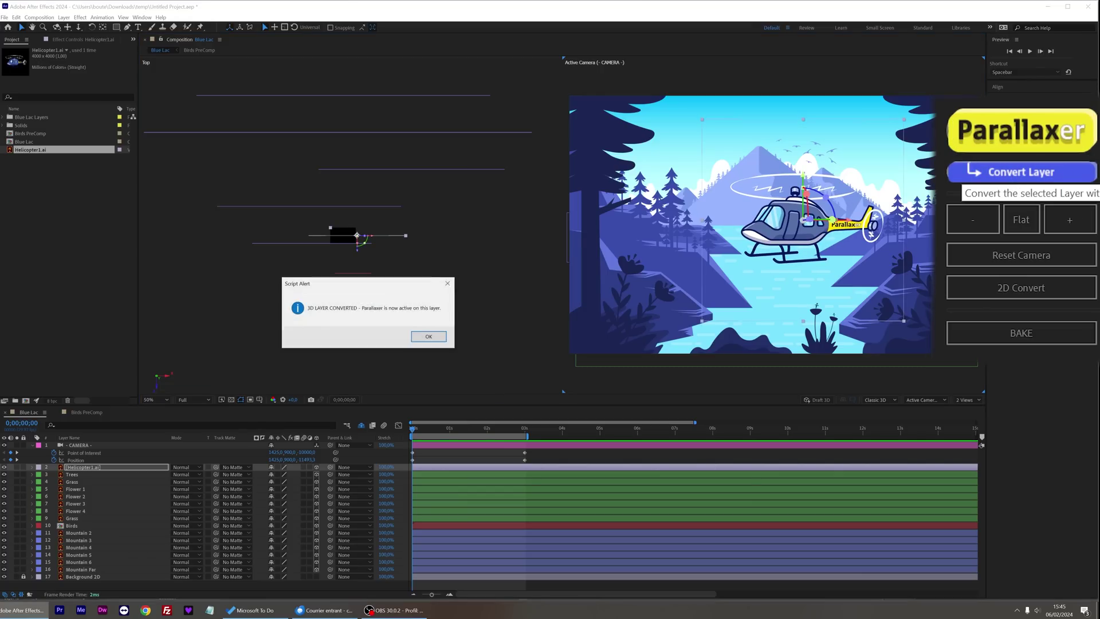
click(433, 340)
scroll(360, 248, up, 2)
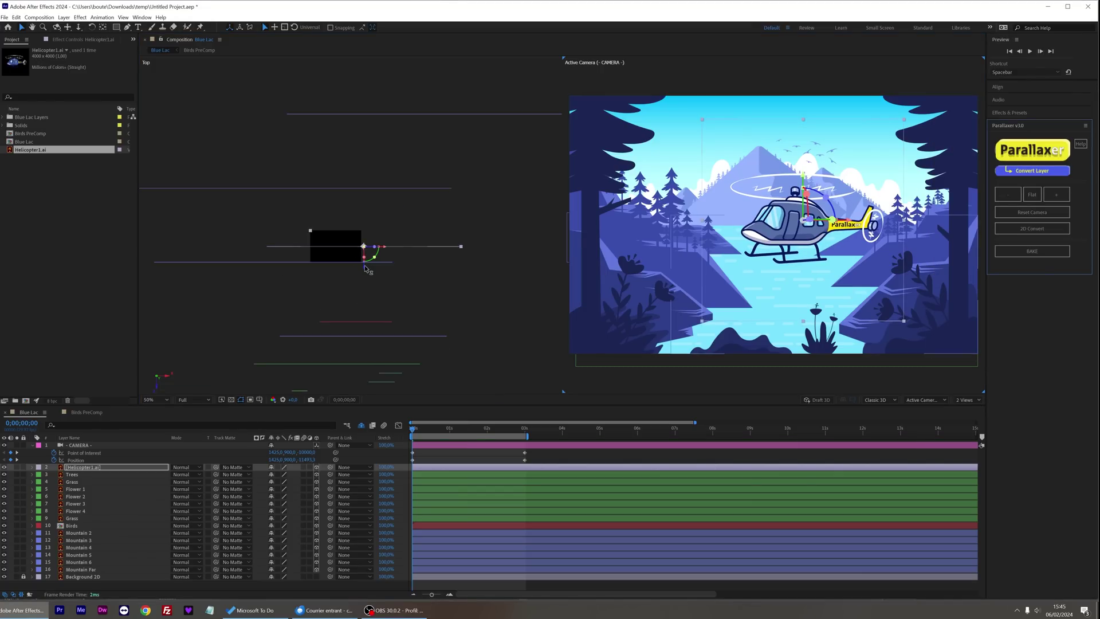
drag(366, 268, 366, 281)
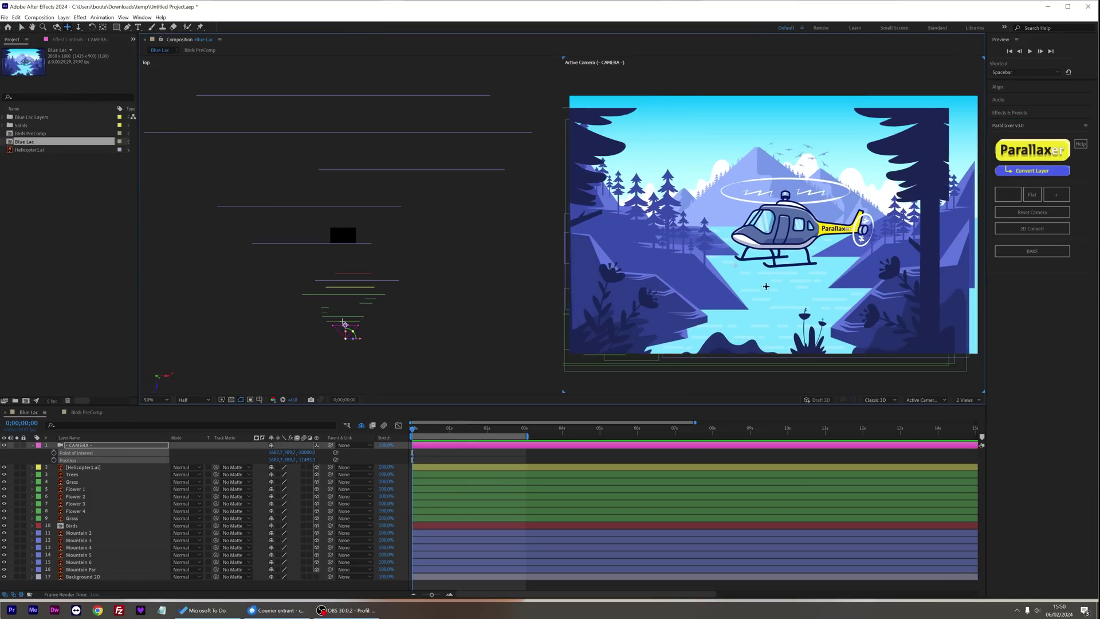
drag(790, 246, 818, 236)
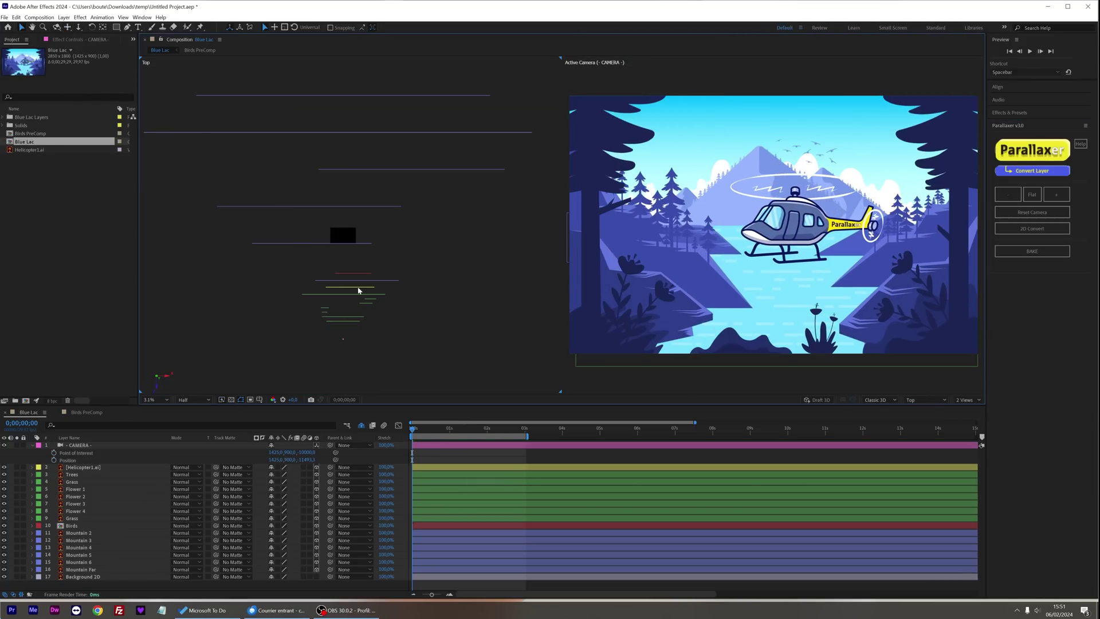
Try the helicopter farther back and smaller in the sky beside the mountain peak, then pan the camera and undo the pan
scroll(359, 290, down, 1)
drag(355, 256, 355, 261)
drag(903, 120, 826, 188)
click(500, 321)
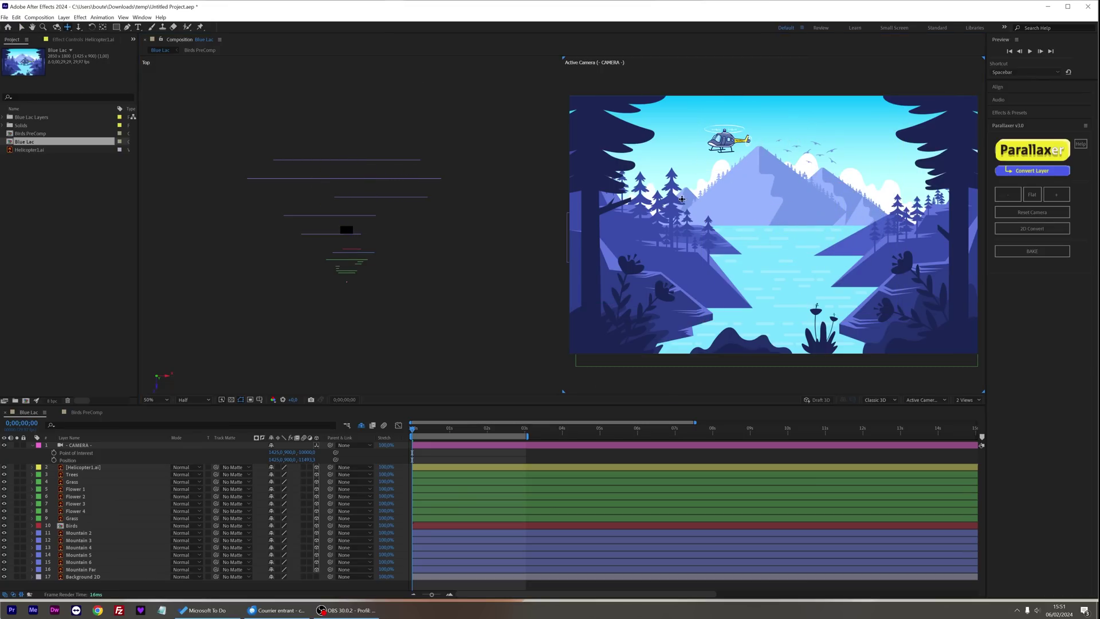
drag(682, 198, 696, 178)
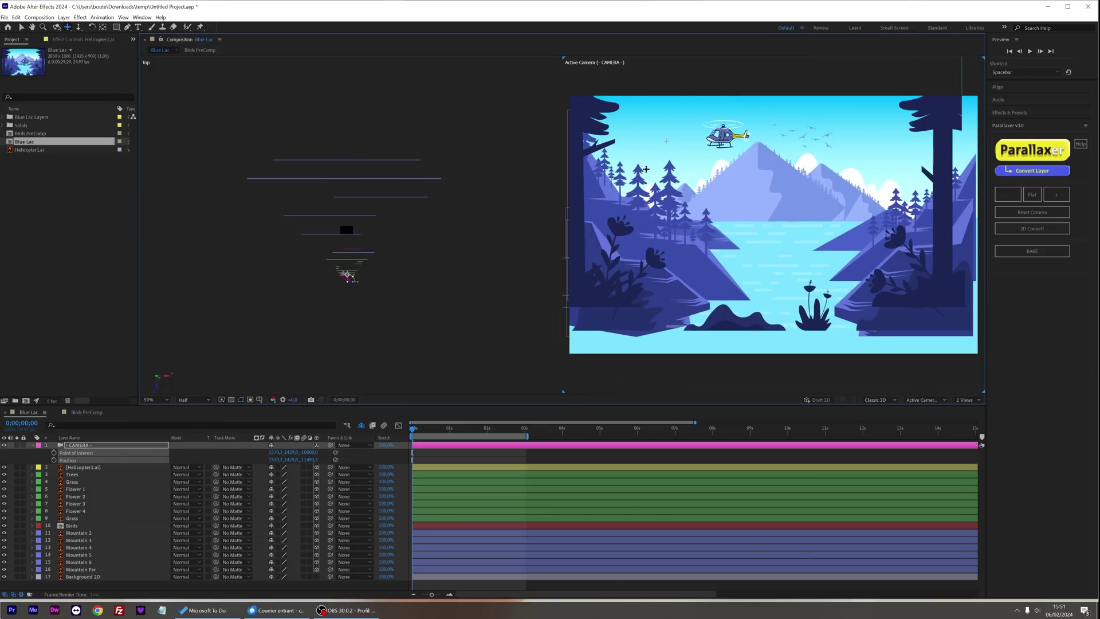
key(ctrl+z)
Bring the helicopter layer closer to the camera, enlarge it and place it over the lake's right-hand shore
scroll(319, 246, up, 1)
key(v)
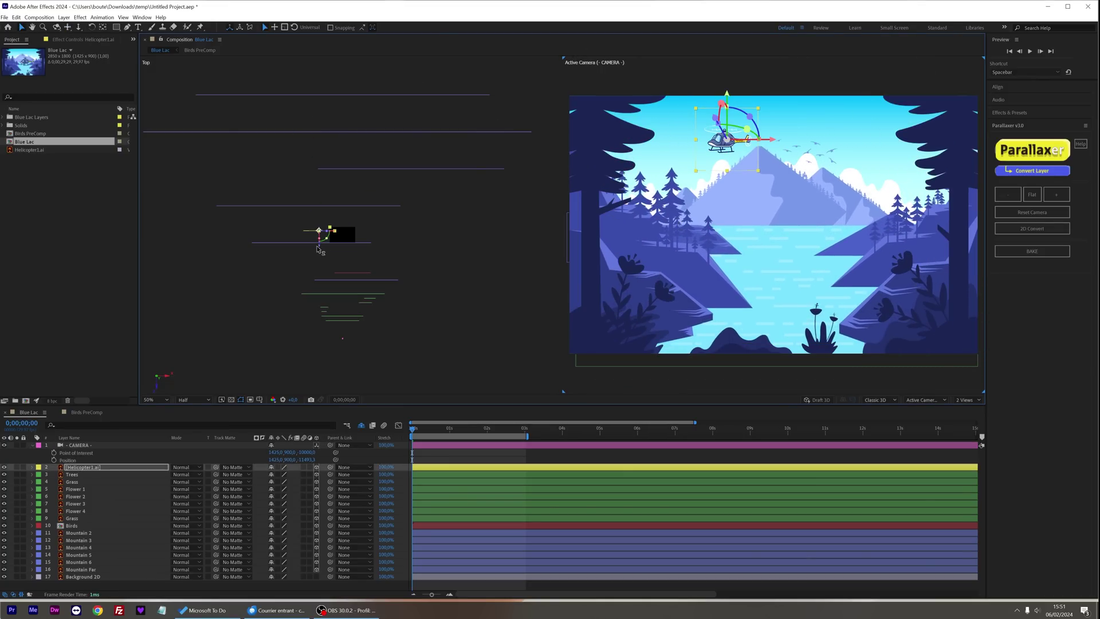
drag(330, 309, 332, 307)
drag(758, 171, 851, 248)
drag(726, 139, 865, 207)
Pan the camera to check the enlarged helicopter's parallax, and undo the pan
click(366, 585)
key(2)
drag(745, 221, 697, 249)
key(ctrl+z)
key(v)
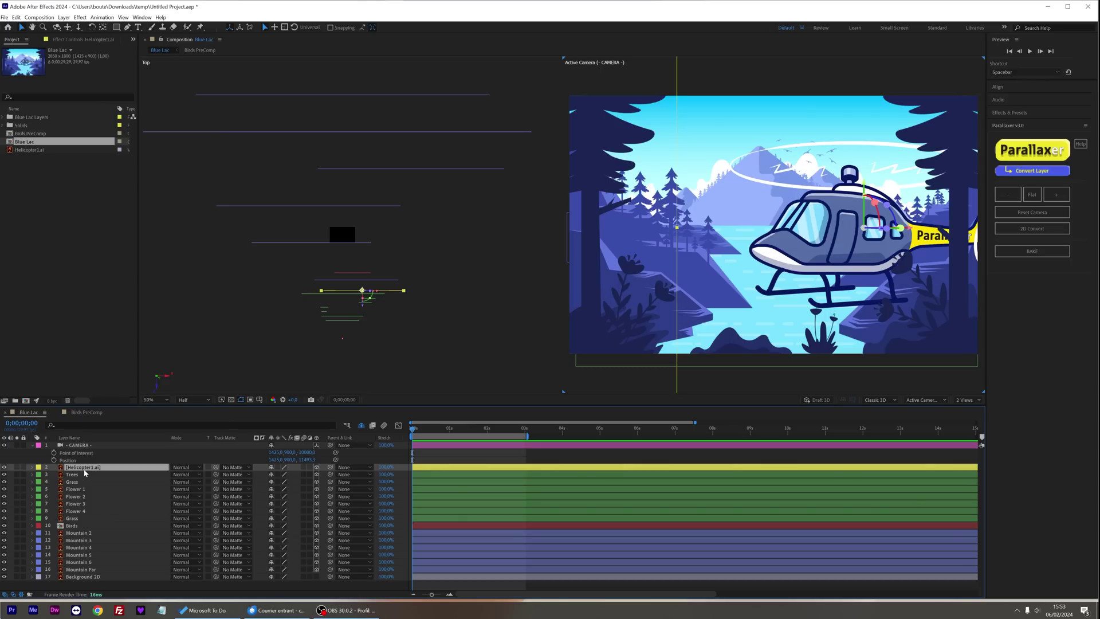
Reveal the helicopter layer's Position and Scale expressions and bake the Blue Lac composition
key(p)
key(shift+s)
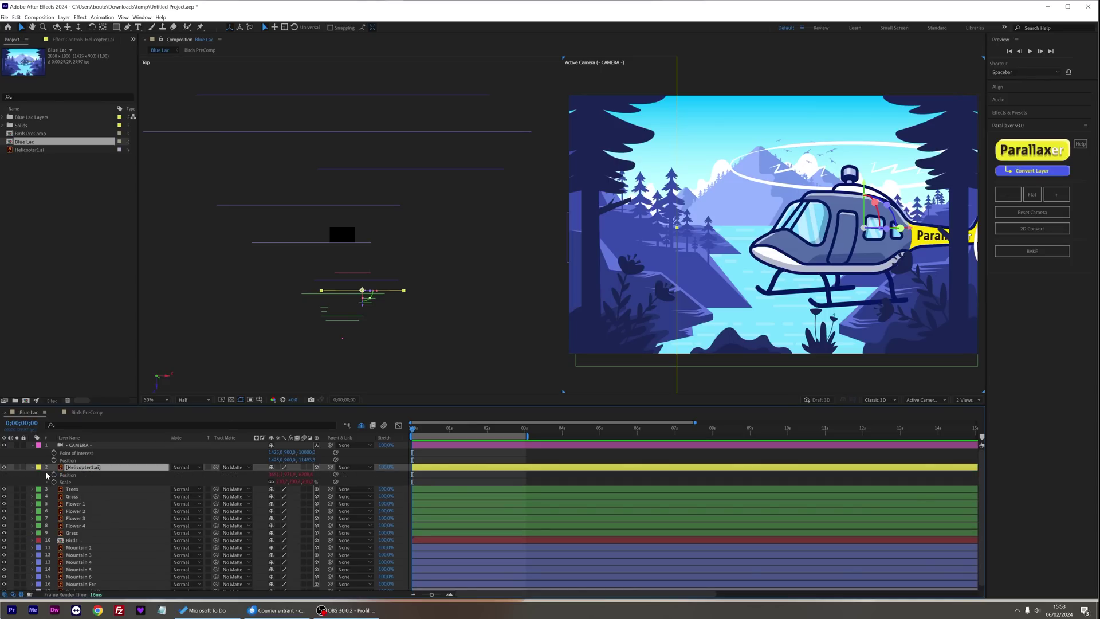
click(47, 475)
click(48, 490)
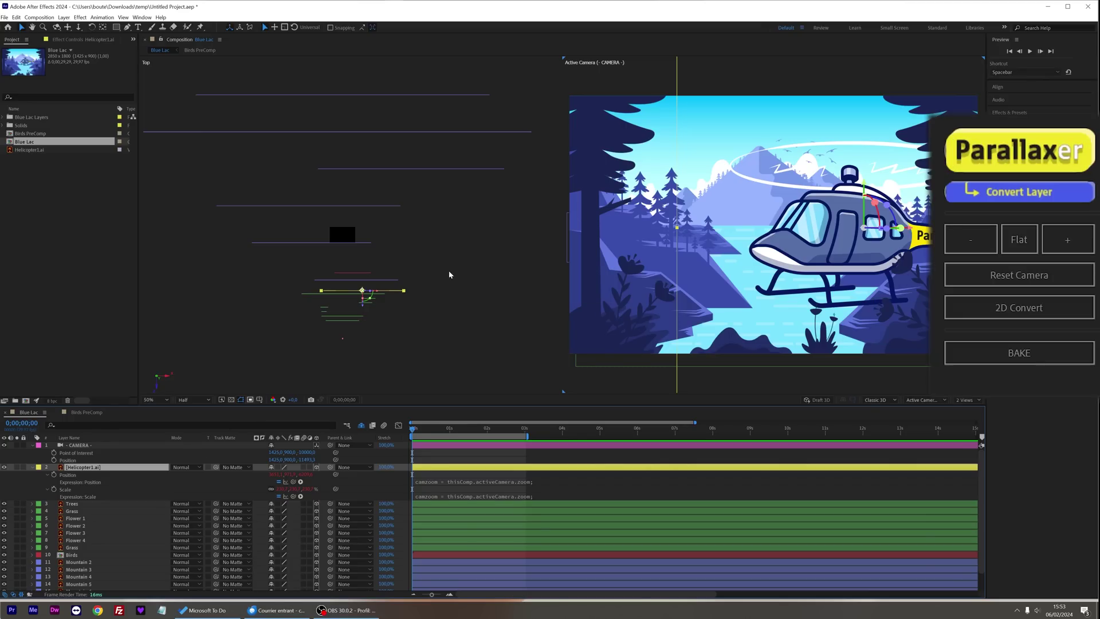
click(1051, 356)
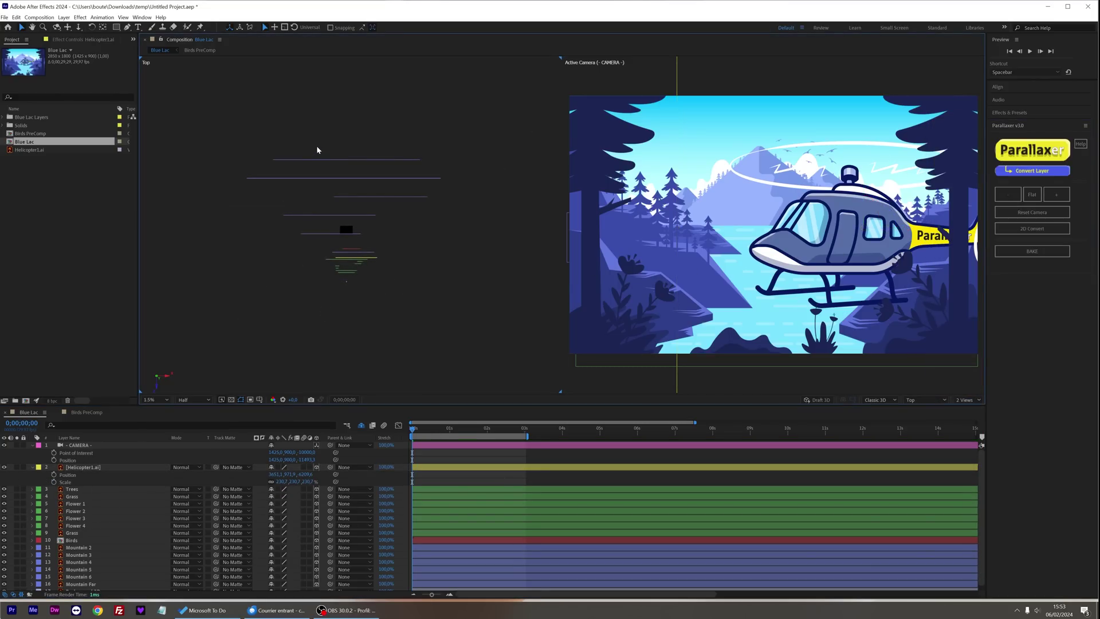
Try moving the baked Mountain Far layer farther back in the Top view, and convert it again with Parallaxer
drag(316, 146, 362, 171)
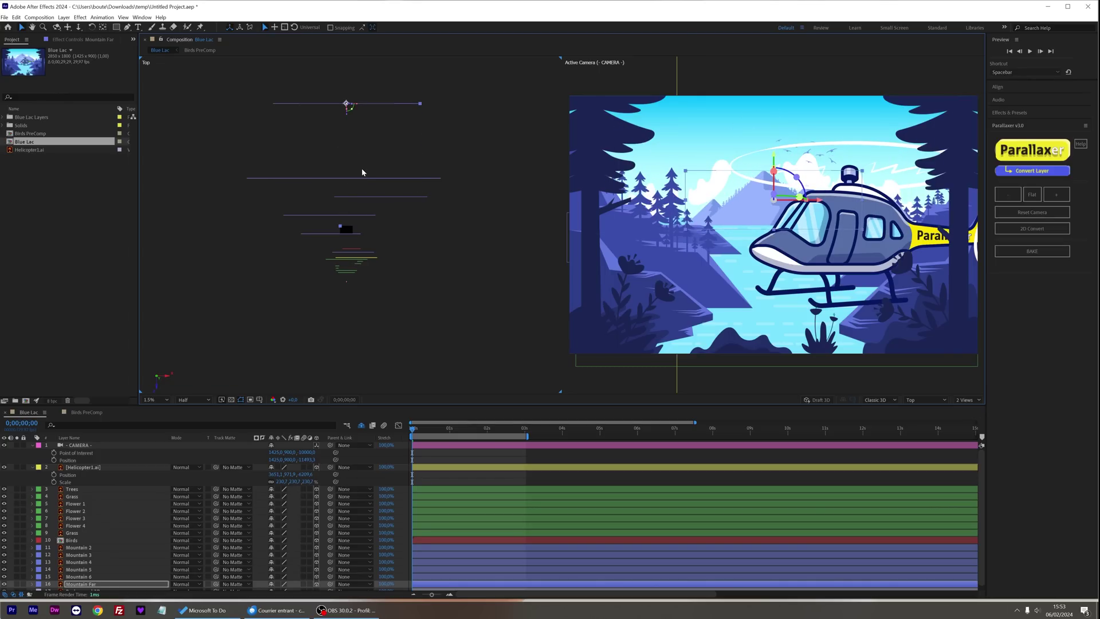
click(1041, 172)
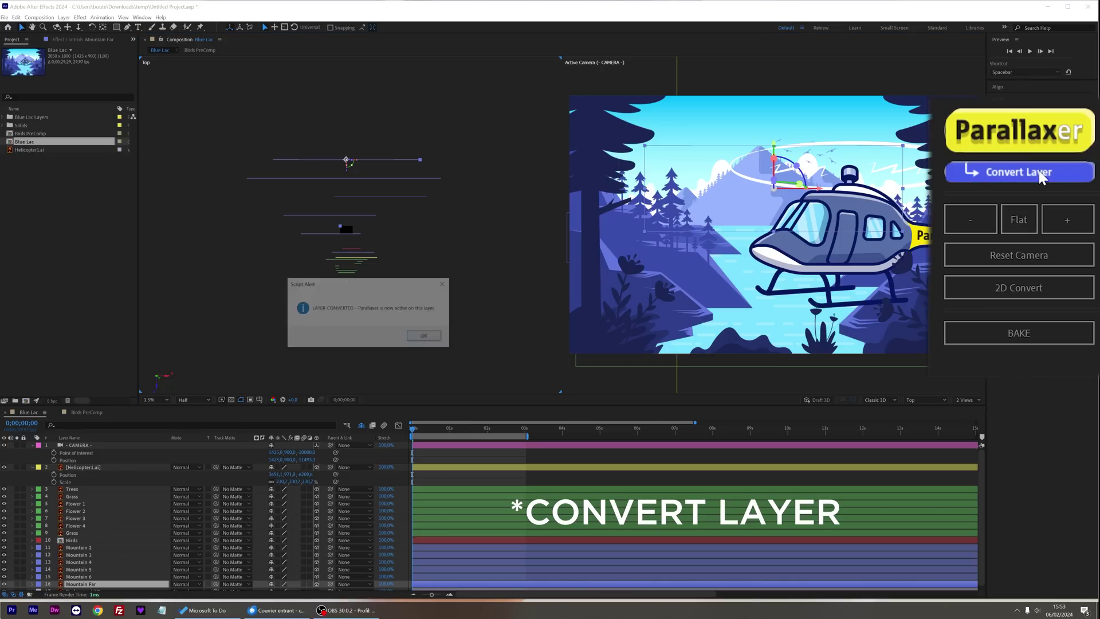
click(425, 337)
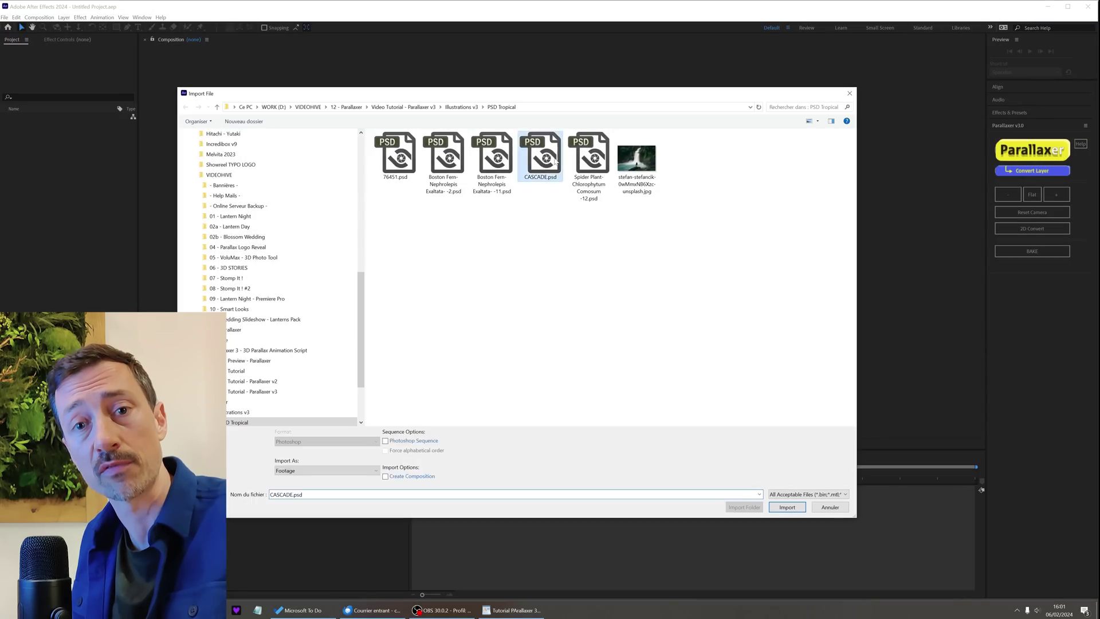
Import CASCADE.psd and activate Parallaxer on its composition as a MEDIUM scene
double_click(540, 158)
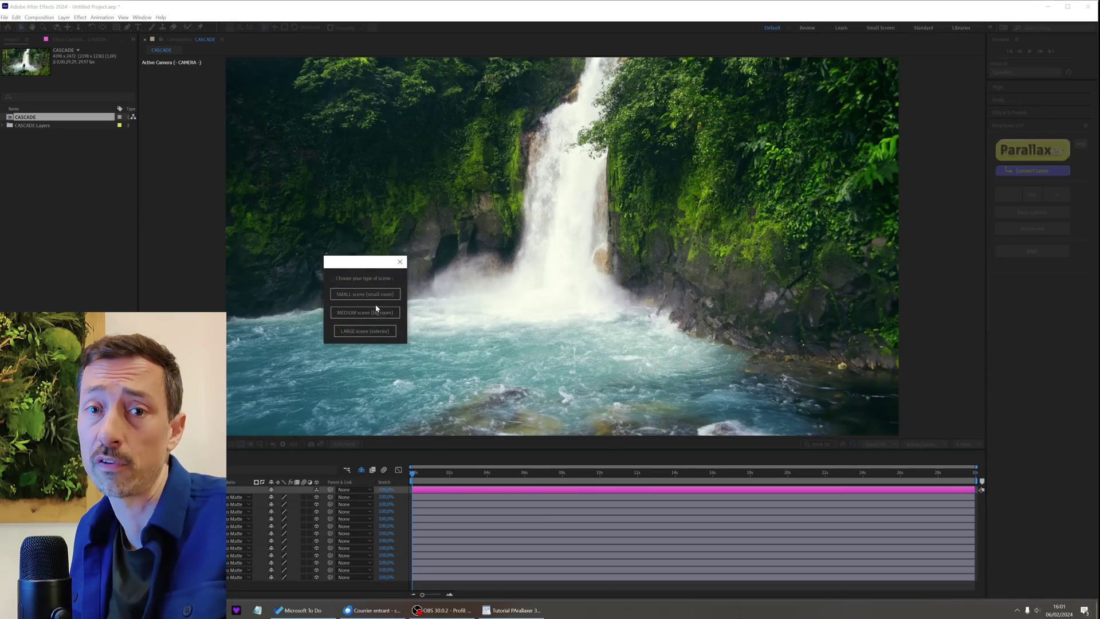
click(376, 312)
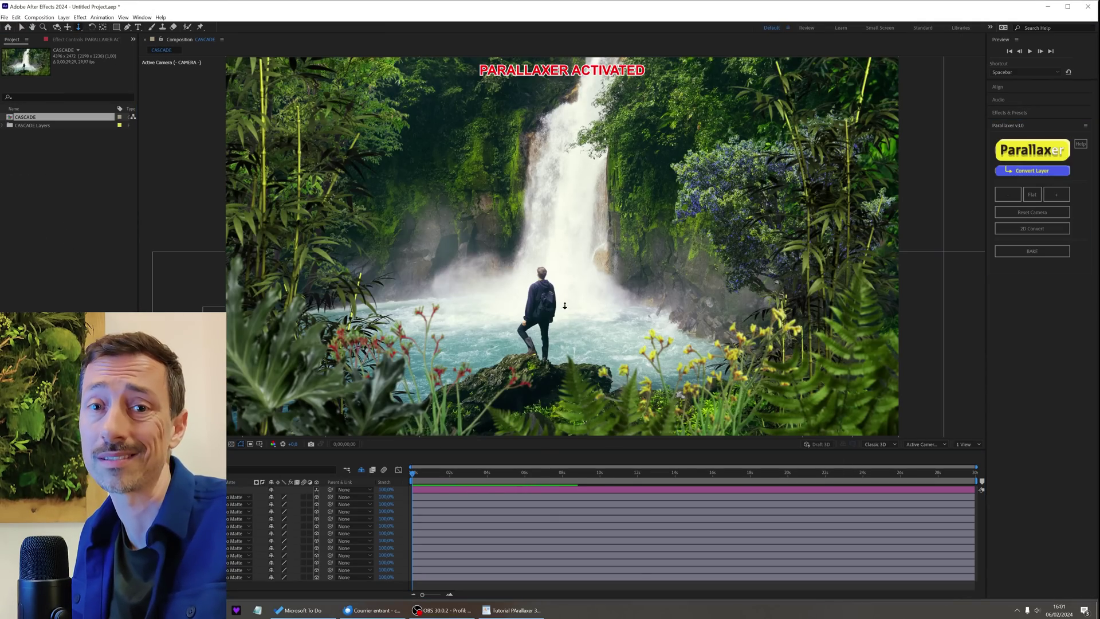
Move and orbit the camera around the CASCADE scene to examine the parallax between its layers
drag(546, 44, 546, 172)
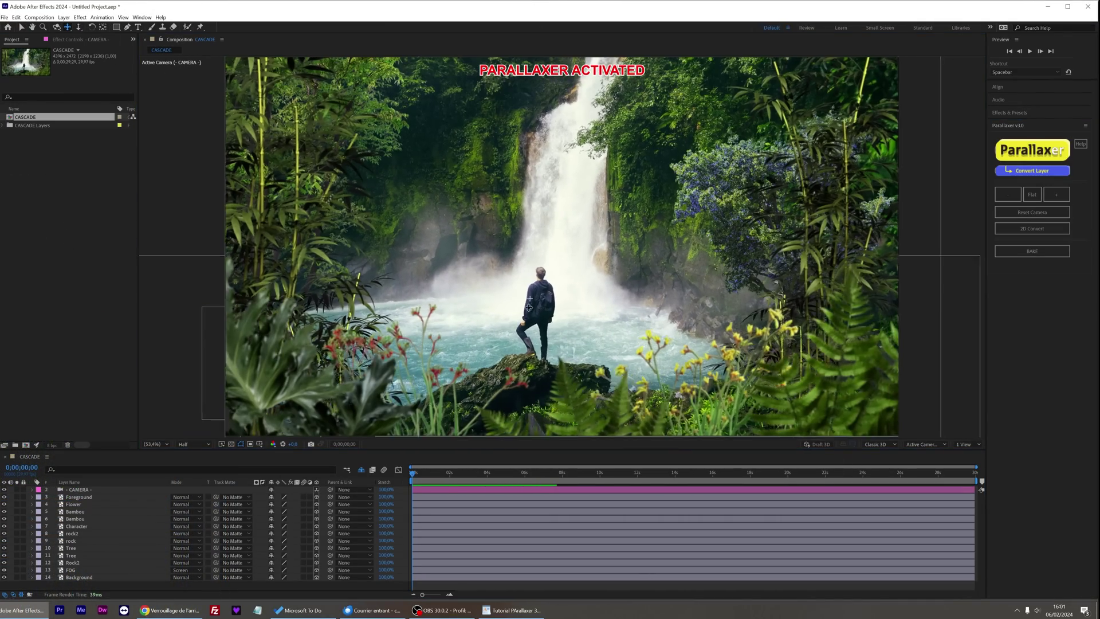
drag(401, 258, 348, 197)
key(space)
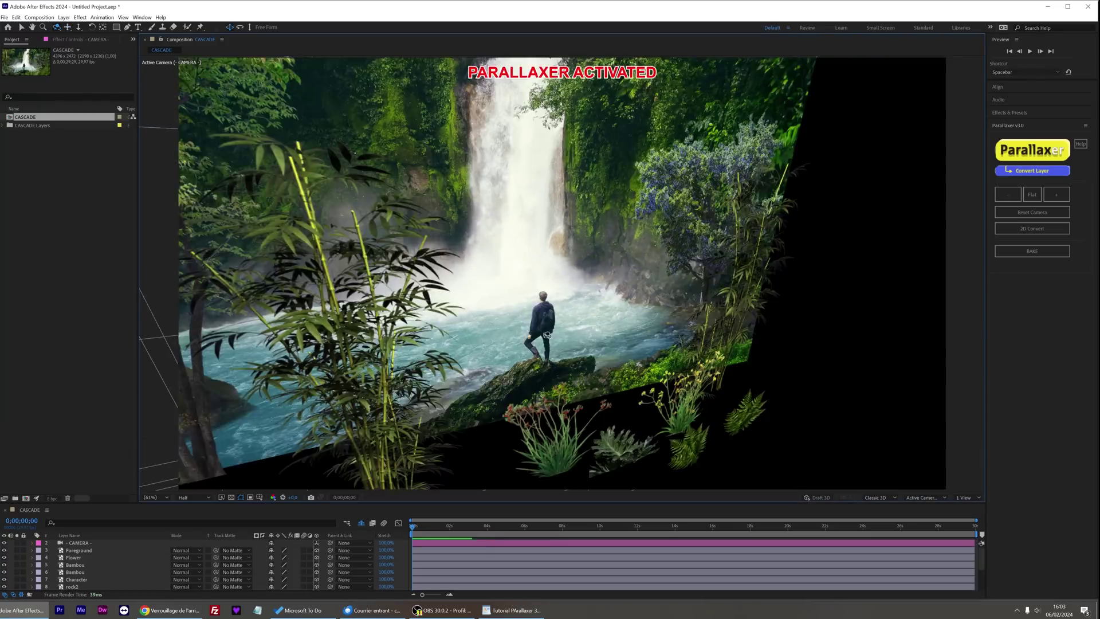